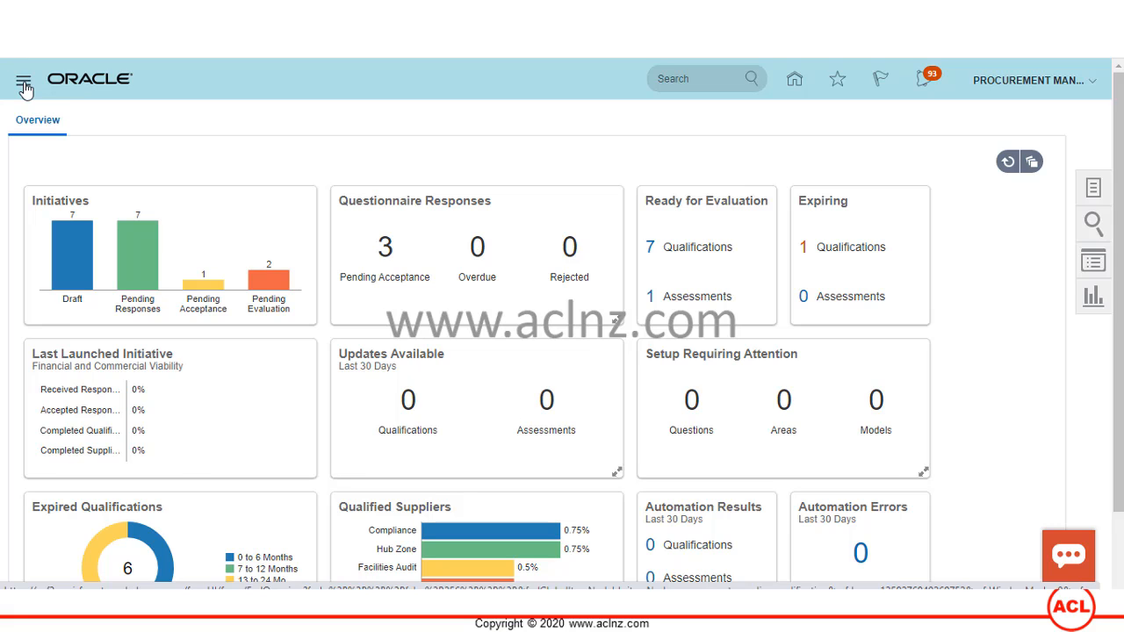
# - Go to the Supplier Qualification work area from the navigator
pyautogui.click(24, 85)
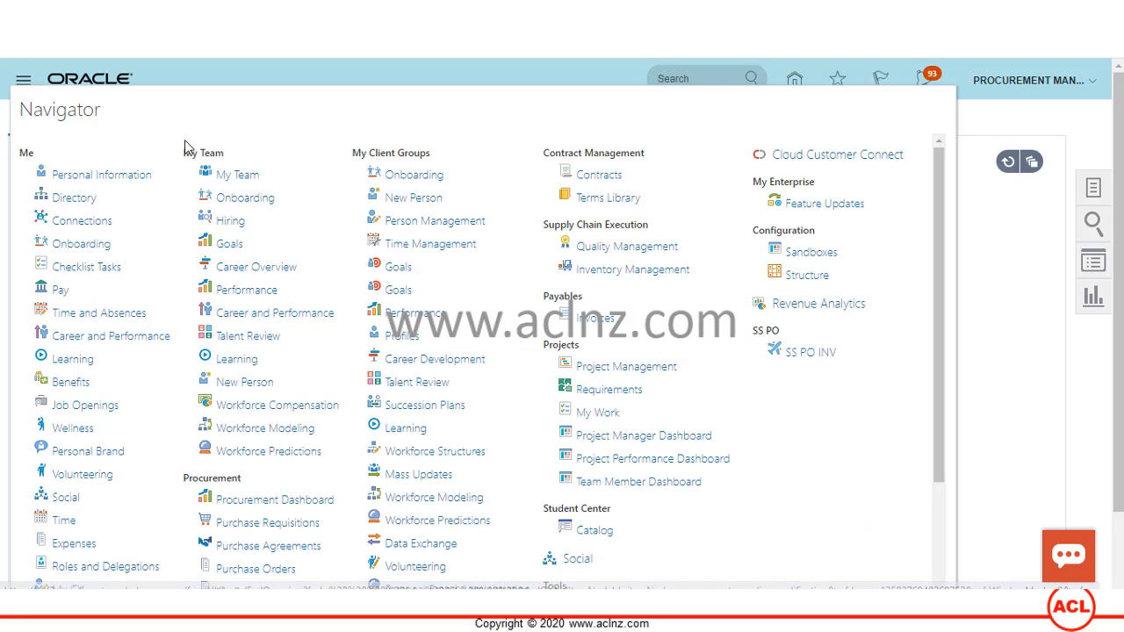
pyautogui.scroll(-2, 251, 248)
pyautogui.scroll(-2, 251, 255)
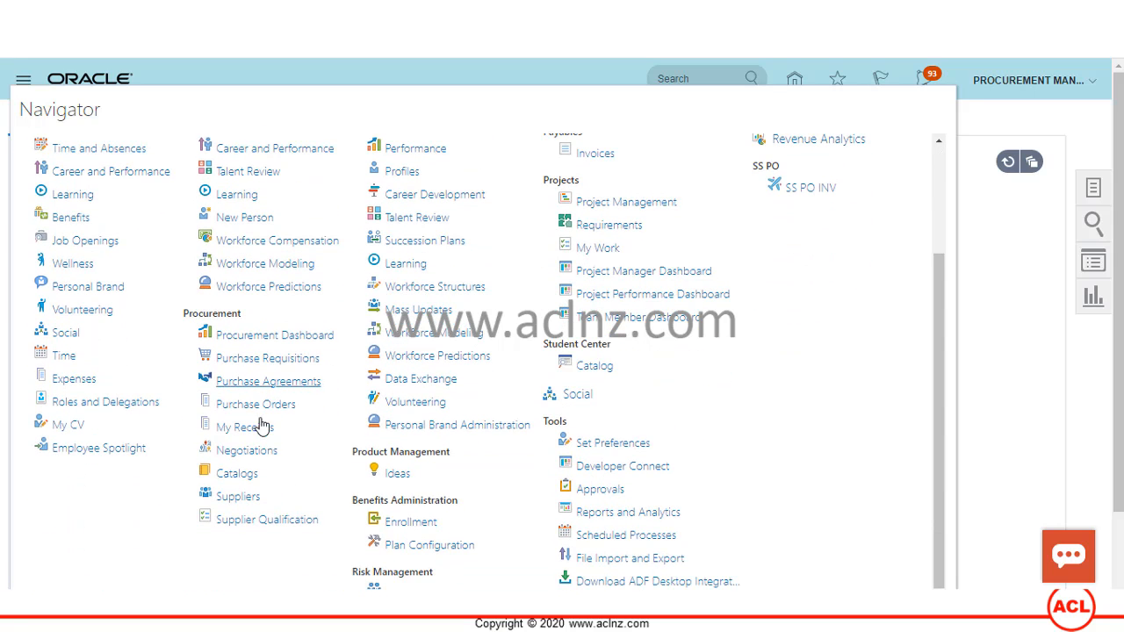
pyautogui.click(250, 519)
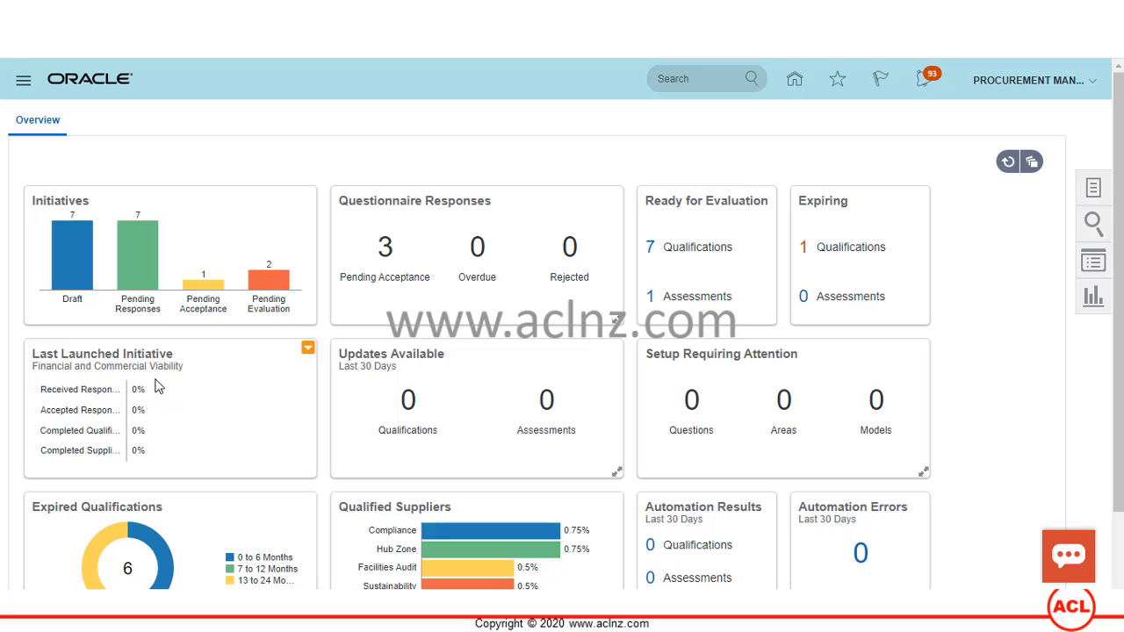
# - List the 7 qualifications ready for evaluation, then the 1 assessment ready for evaluation
pyautogui.scroll(-1, 157, 389)
pyautogui.scroll(1, 159, 391)
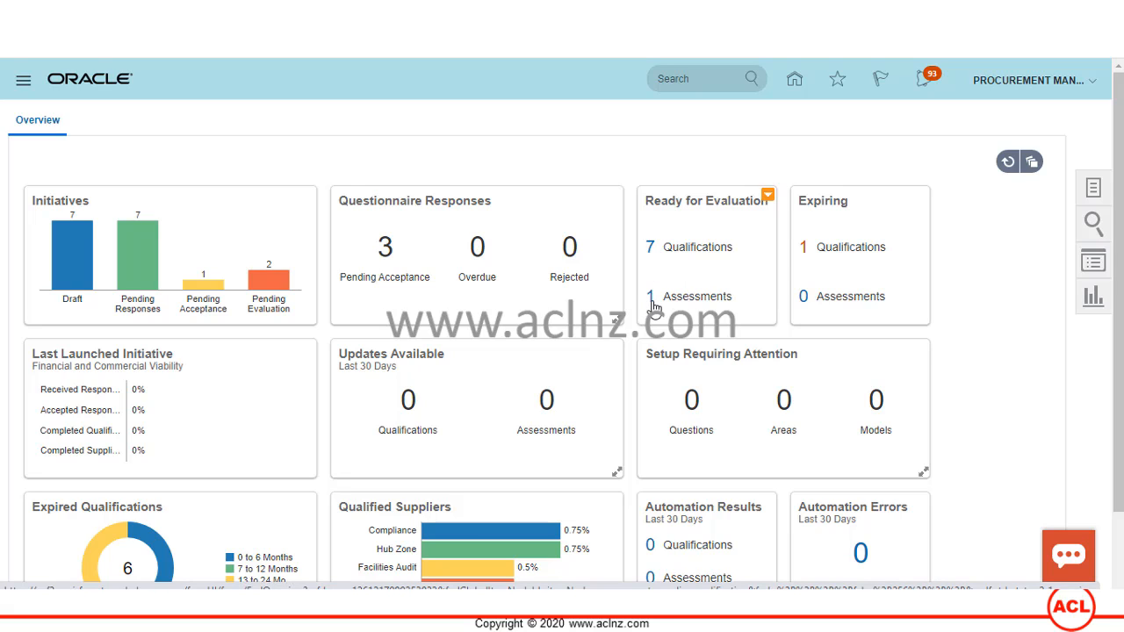
pyautogui.click(651, 249)
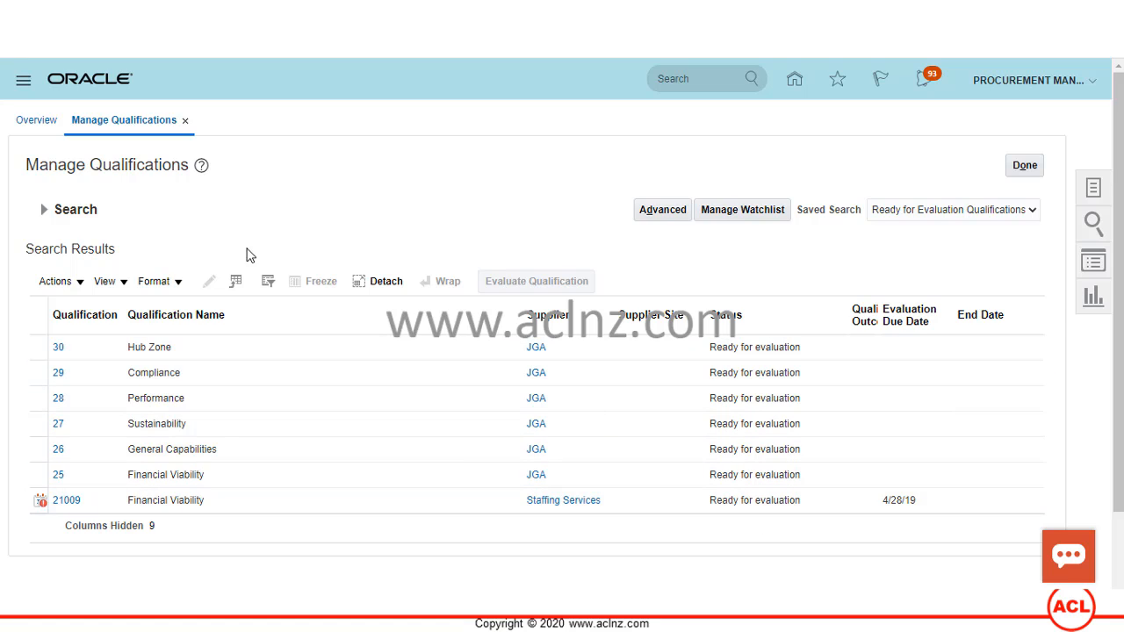
pyautogui.click(37, 122)
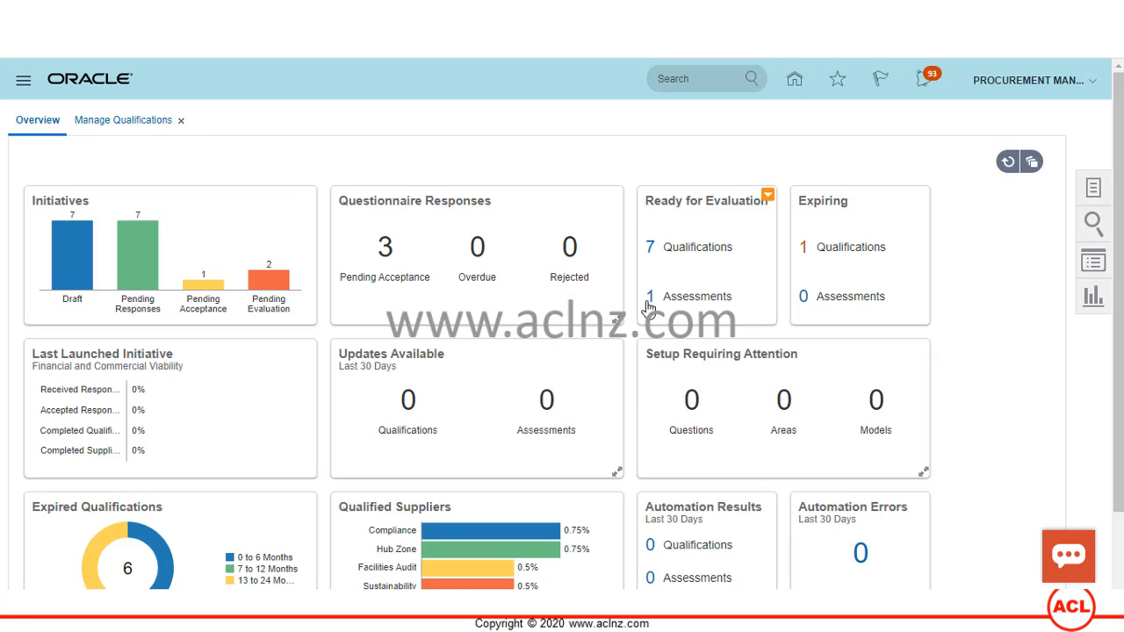
pyautogui.click(650, 300)
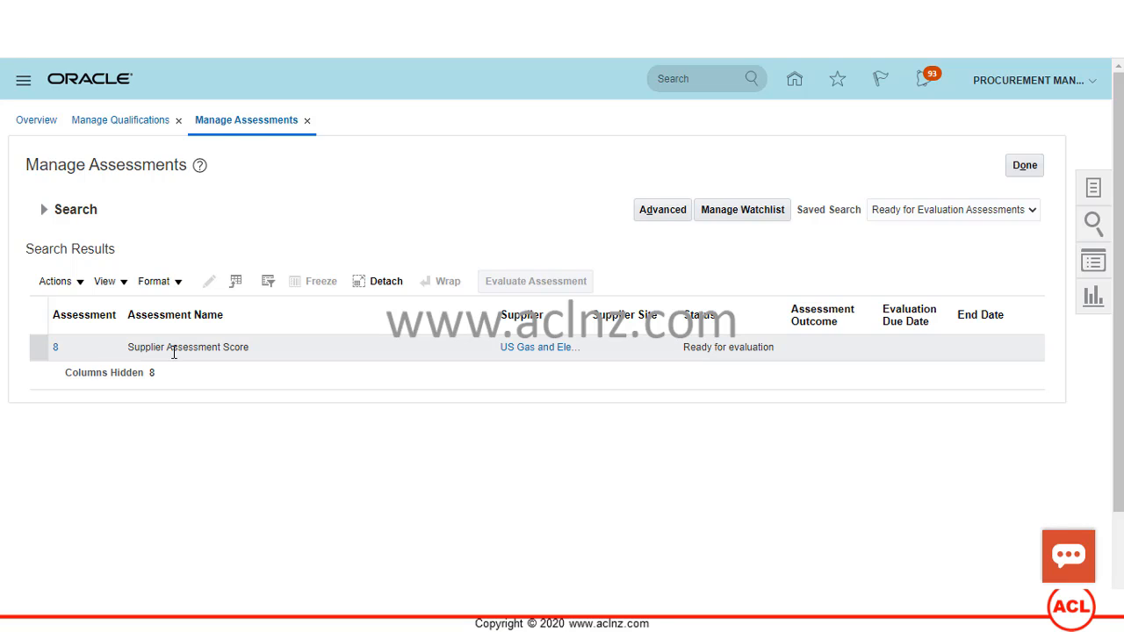
# - Open assessment 8, then evaluate it and display its qualifications 43 to 48
pyautogui.click(56, 355)
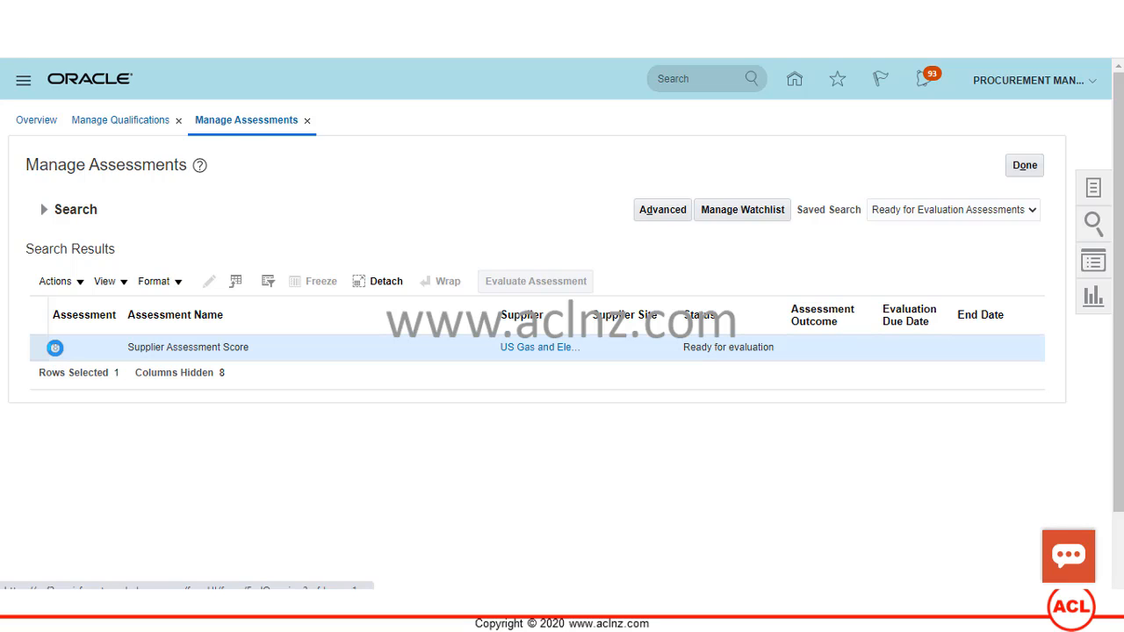
pyautogui.click(56, 356)
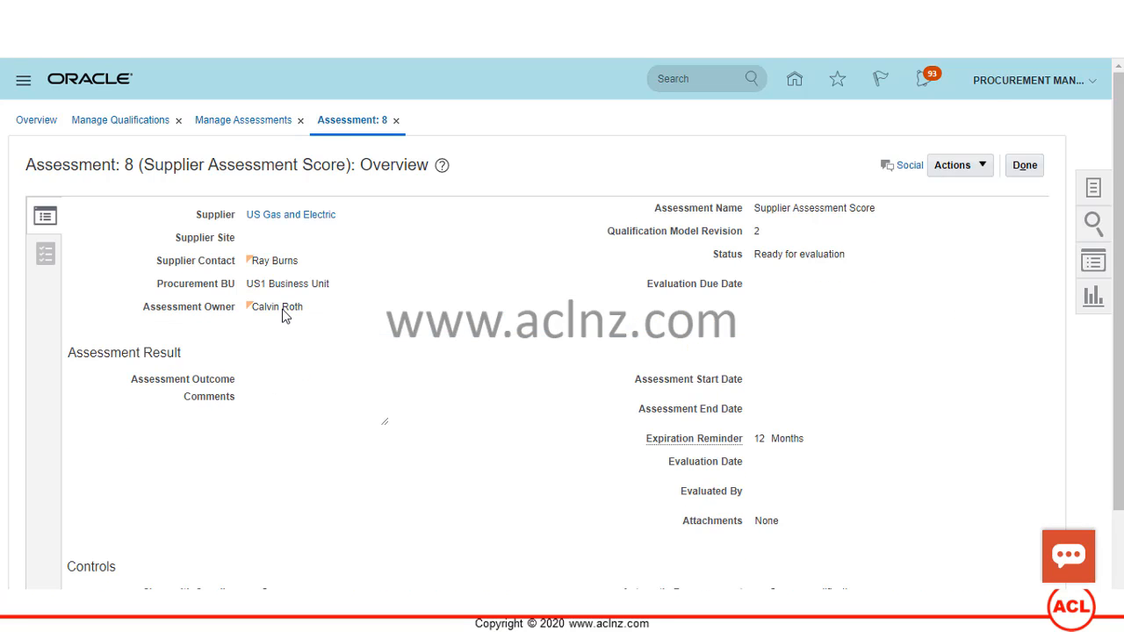
pyautogui.click(236, 132)
pyautogui.click(203, 518)
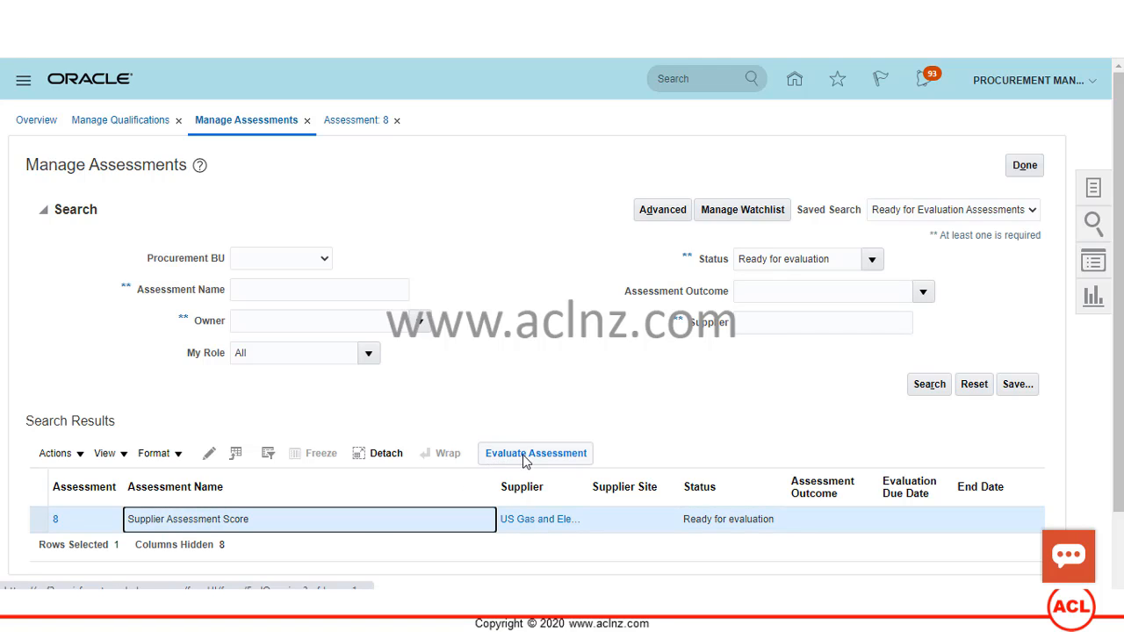
pyautogui.click(526, 459)
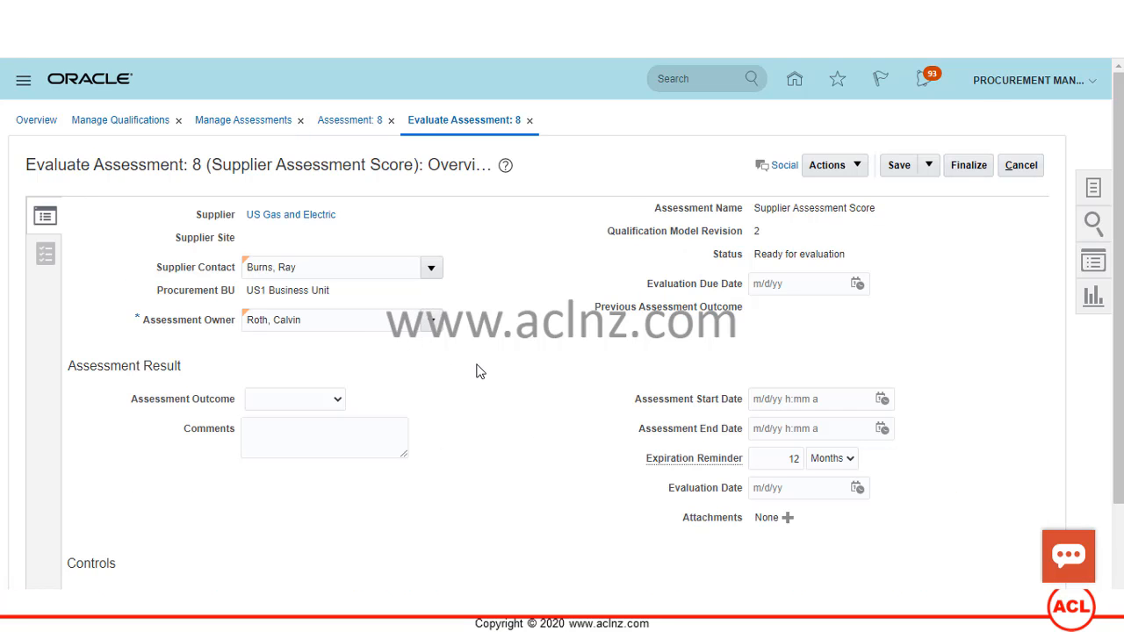
pyautogui.scroll(-2, 481, 371)
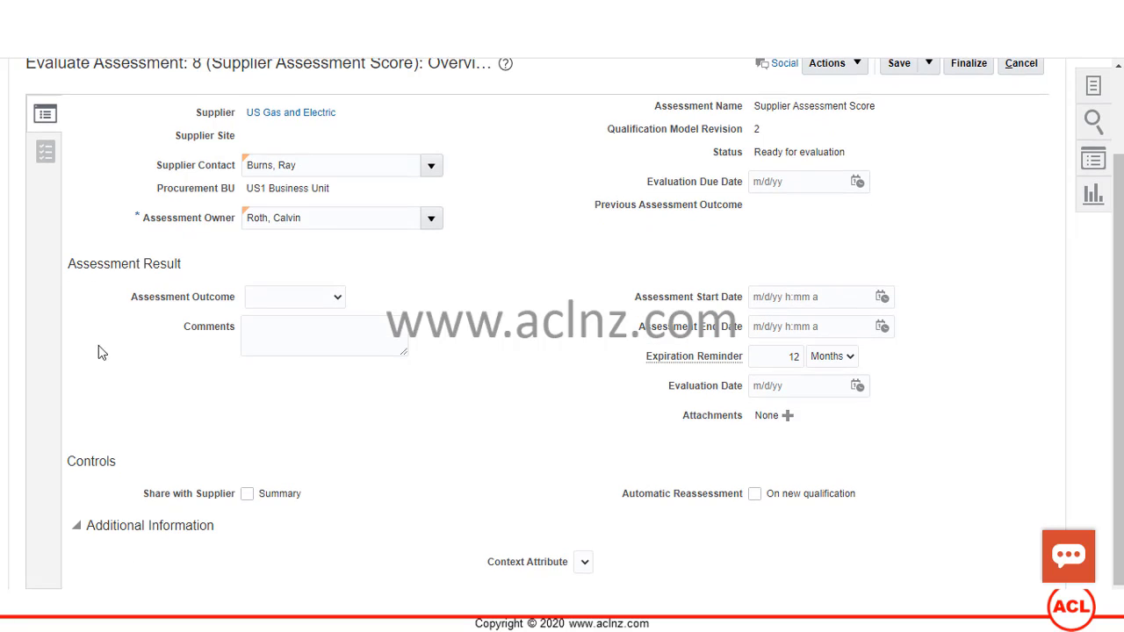
pyautogui.click(44, 152)
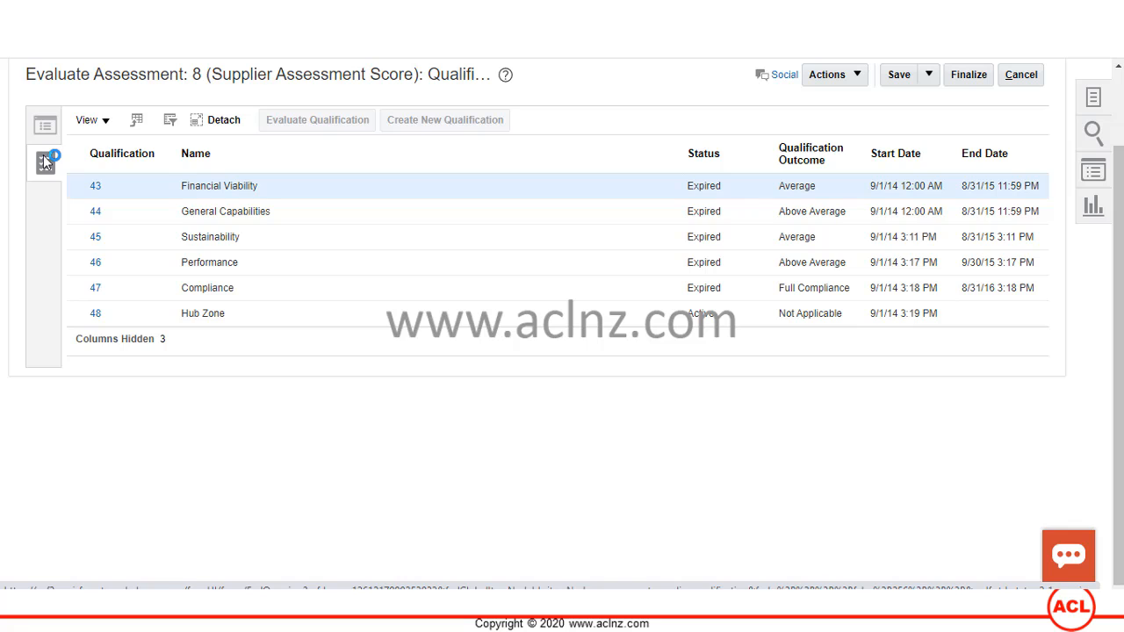
# - Review the Financial Viability, Compliance and Hub Zone rows, settling on qualification 48 Hub Zone
pyautogui.click(246, 185)
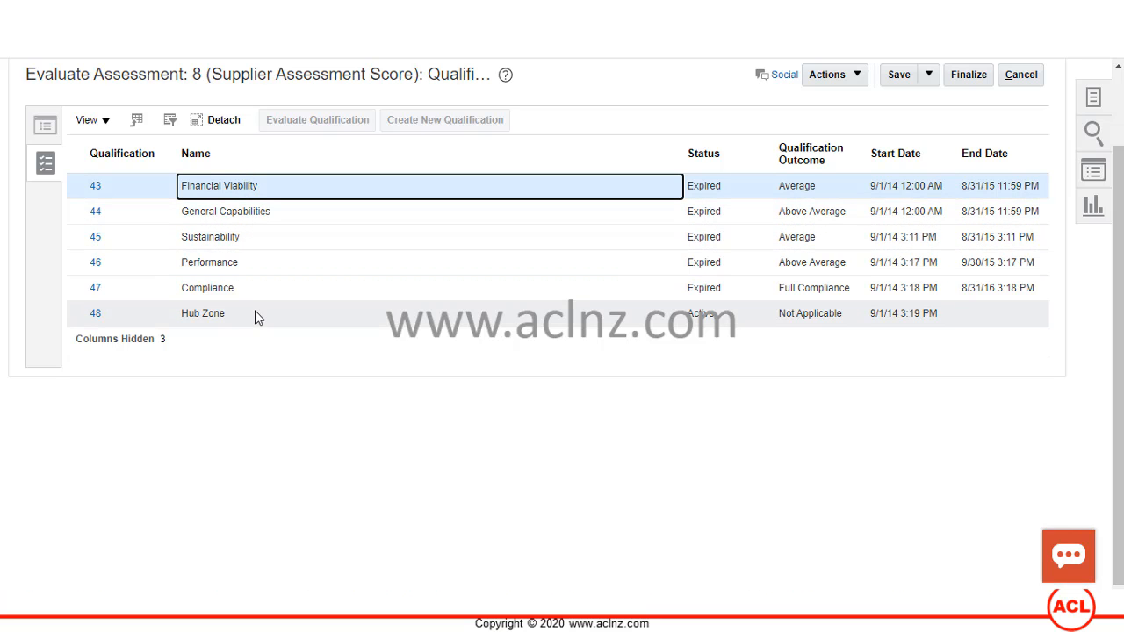
pyautogui.click(221, 314)
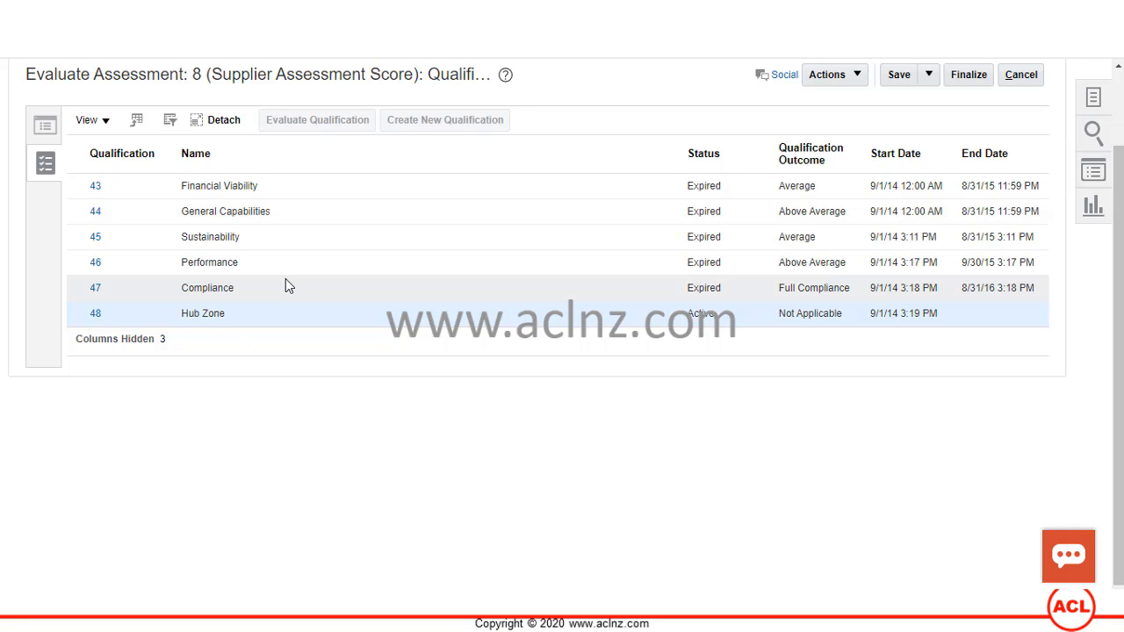
pyautogui.click(902, 288)
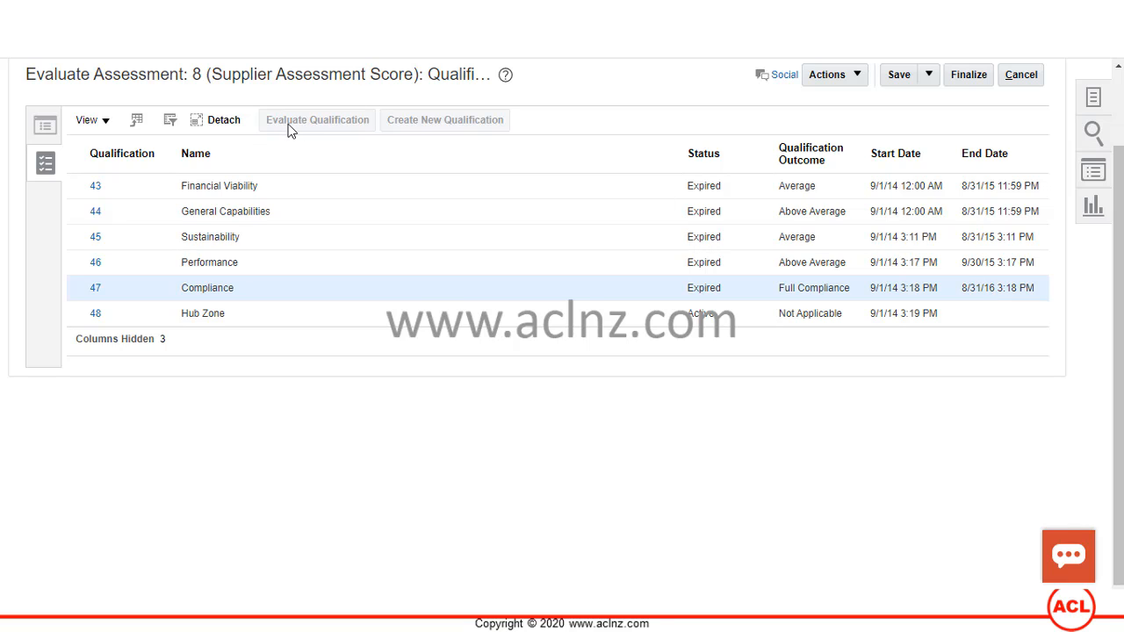
pyautogui.click(192, 320)
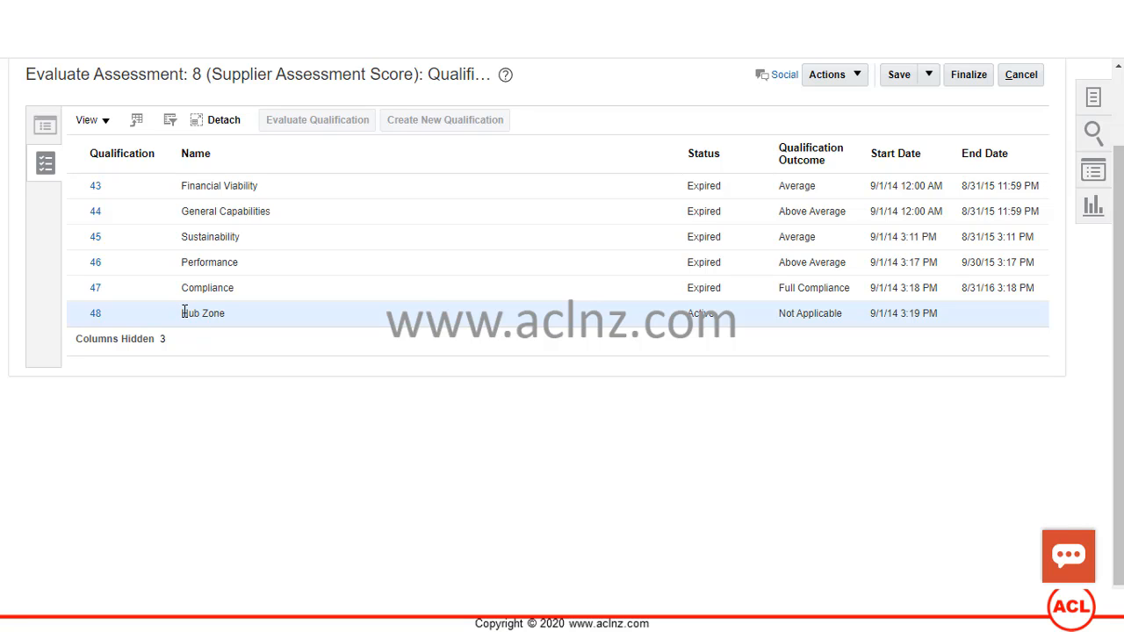
# - Open qualification 48 Hub Zone and view its question responses
pyautogui.click(97, 316)
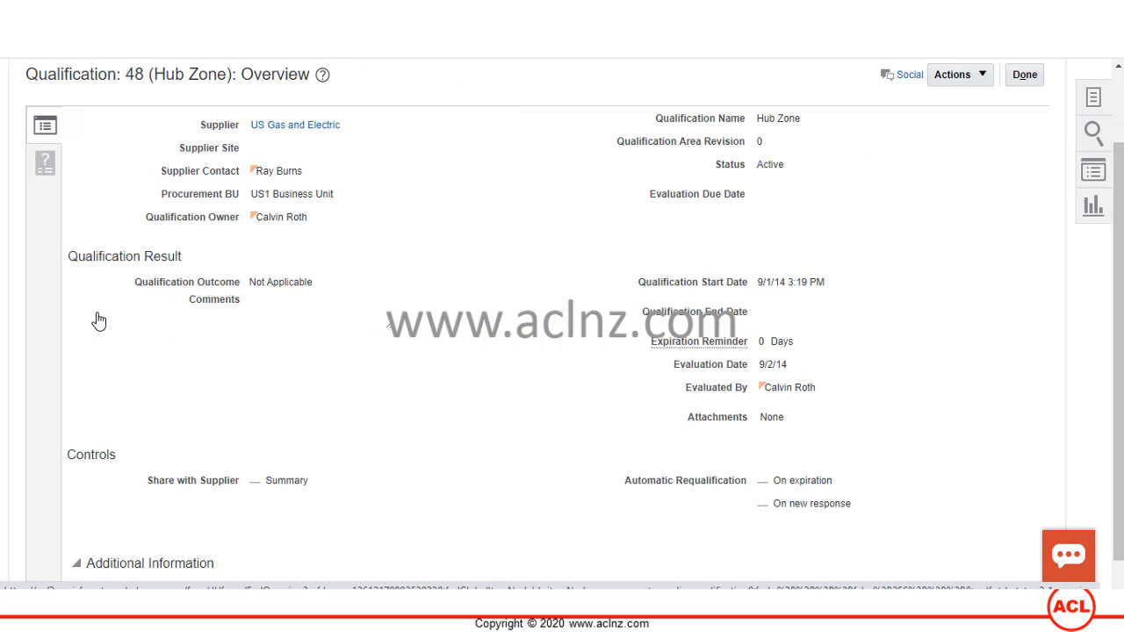
pyautogui.scroll(-1, 258, 319)
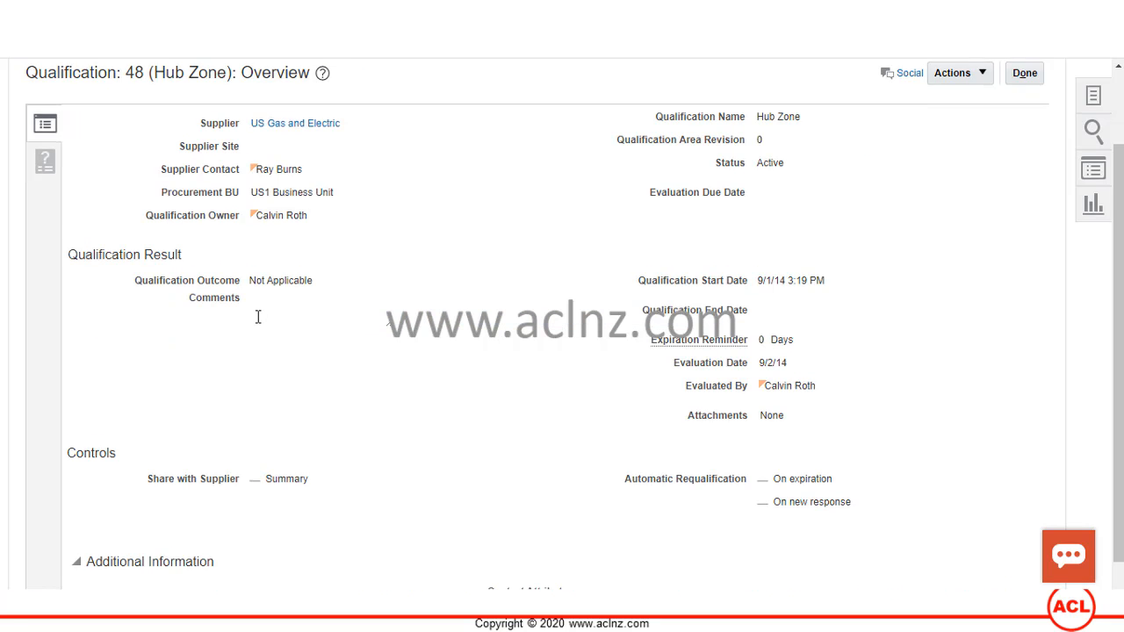
pyautogui.scroll(2, 254, 324)
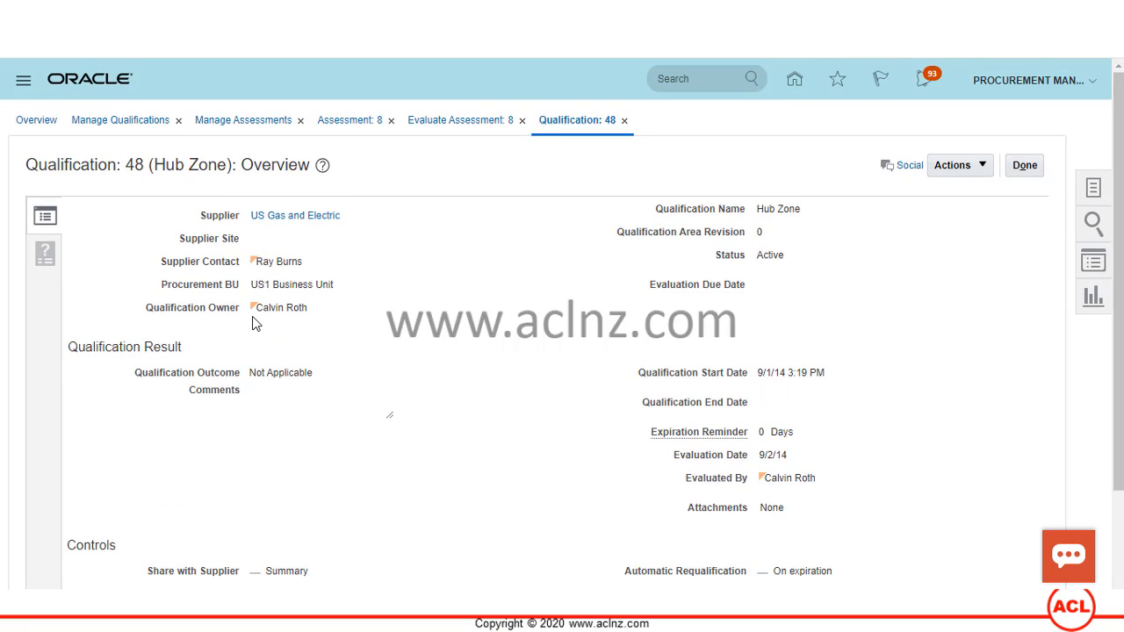
pyautogui.click(47, 257)
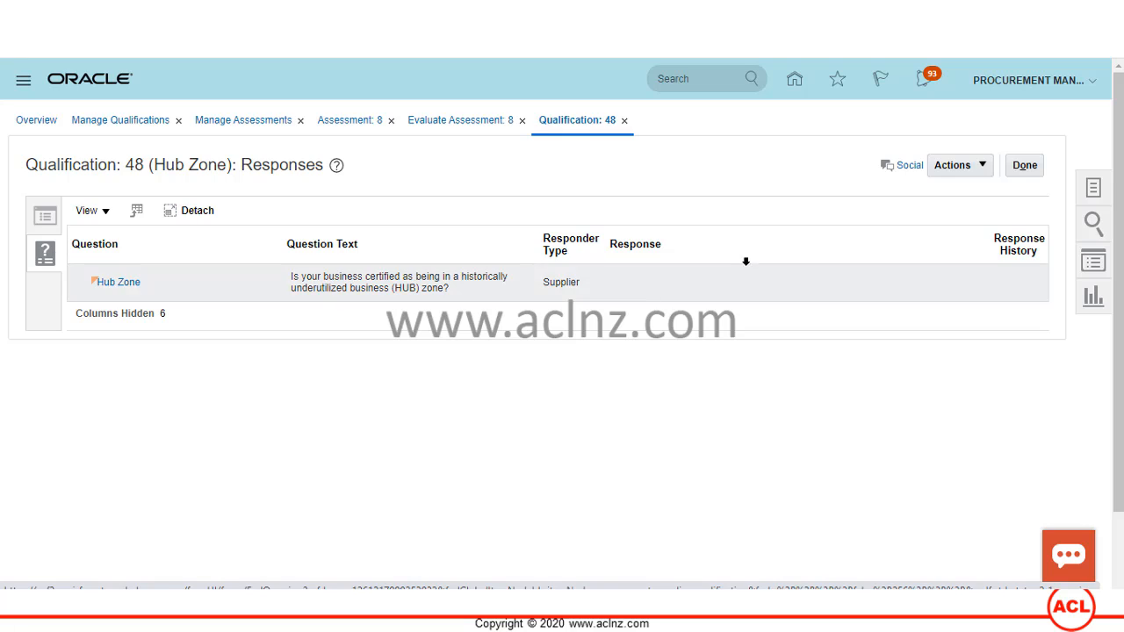
# - Look at the Requalify action without choosing it, then close the qualification with Done
pyautogui.click(984, 172)
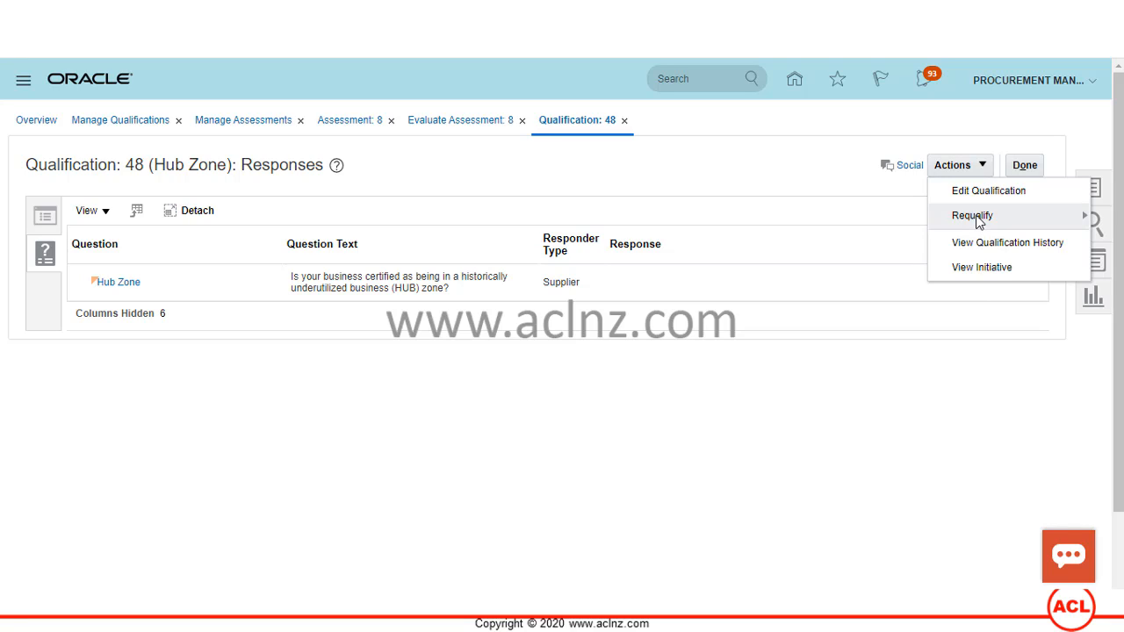
pyautogui.moveTo(979, 221)
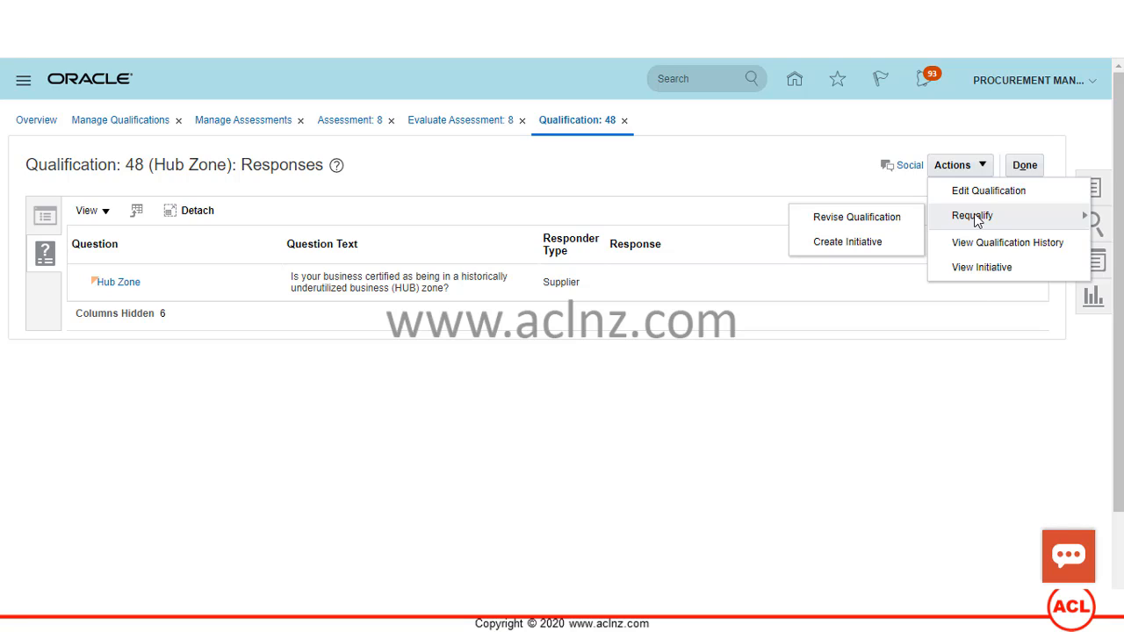
pyautogui.click(681, 164)
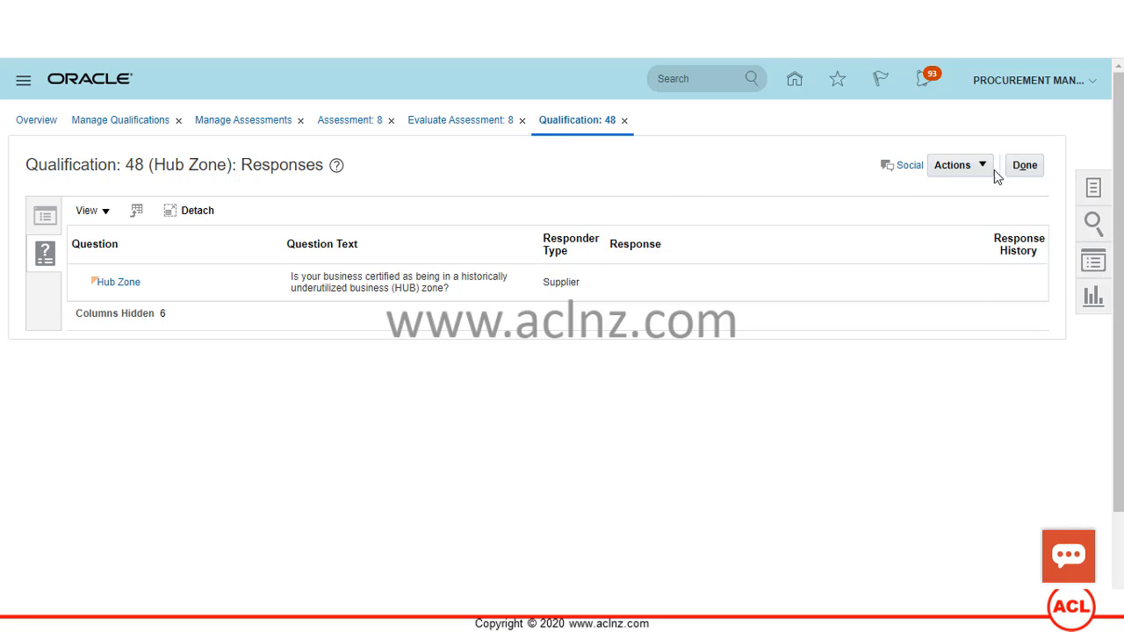
pyautogui.click(1024, 166)
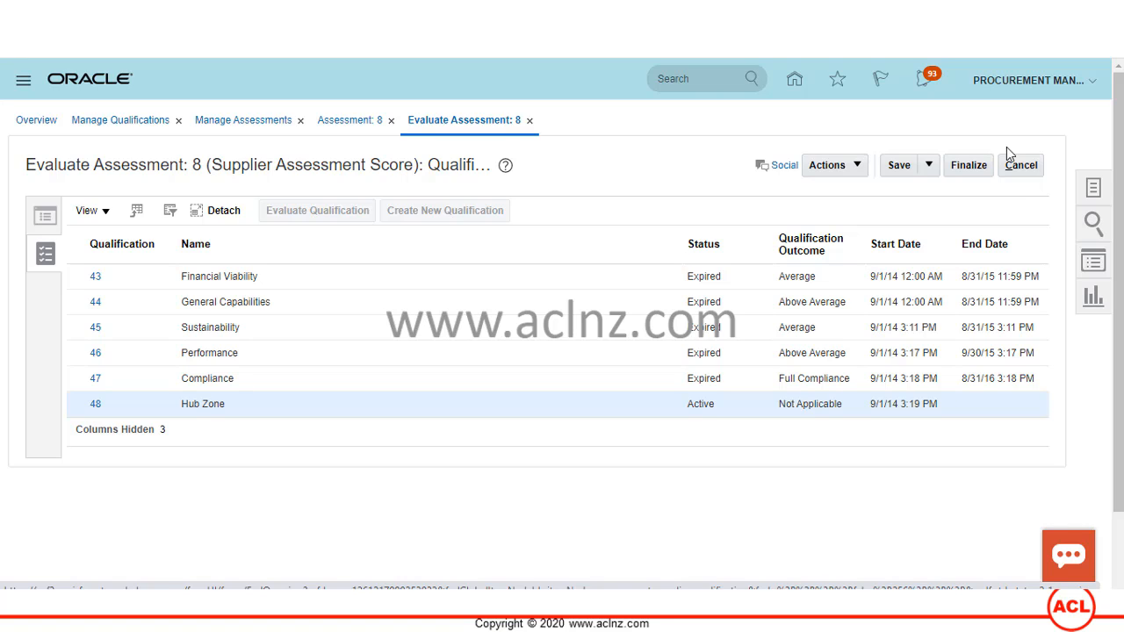
# - Cancel assessment 8's evaluation, return to the Overview dashboard and show its task list
pyautogui.click(1019, 166)
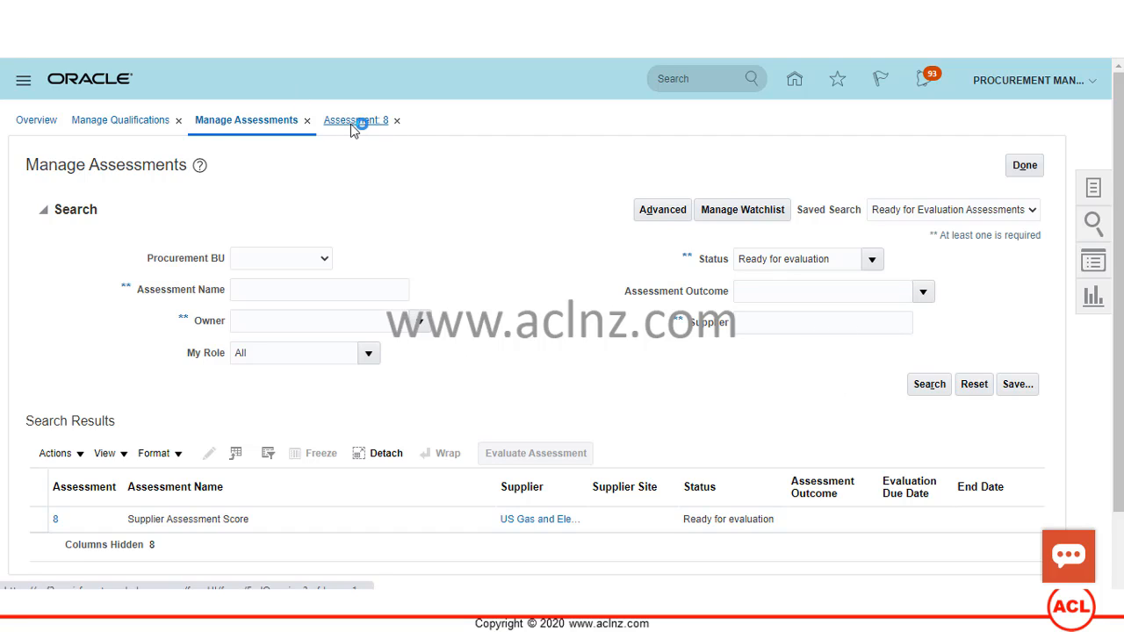
pyautogui.click(397, 122)
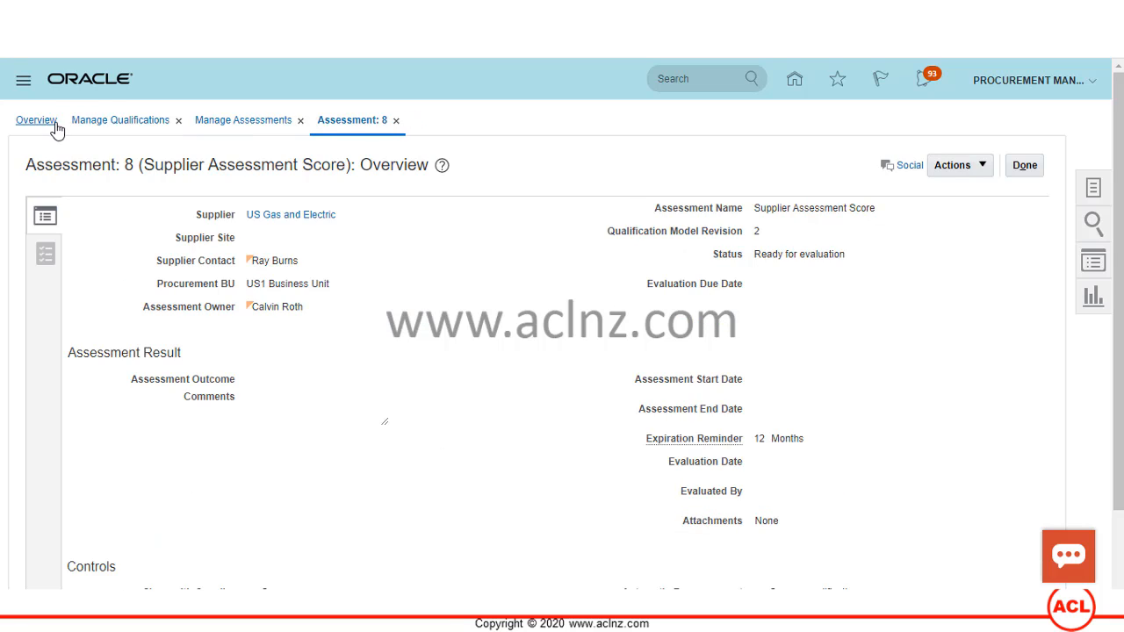
pyautogui.click(35, 126)
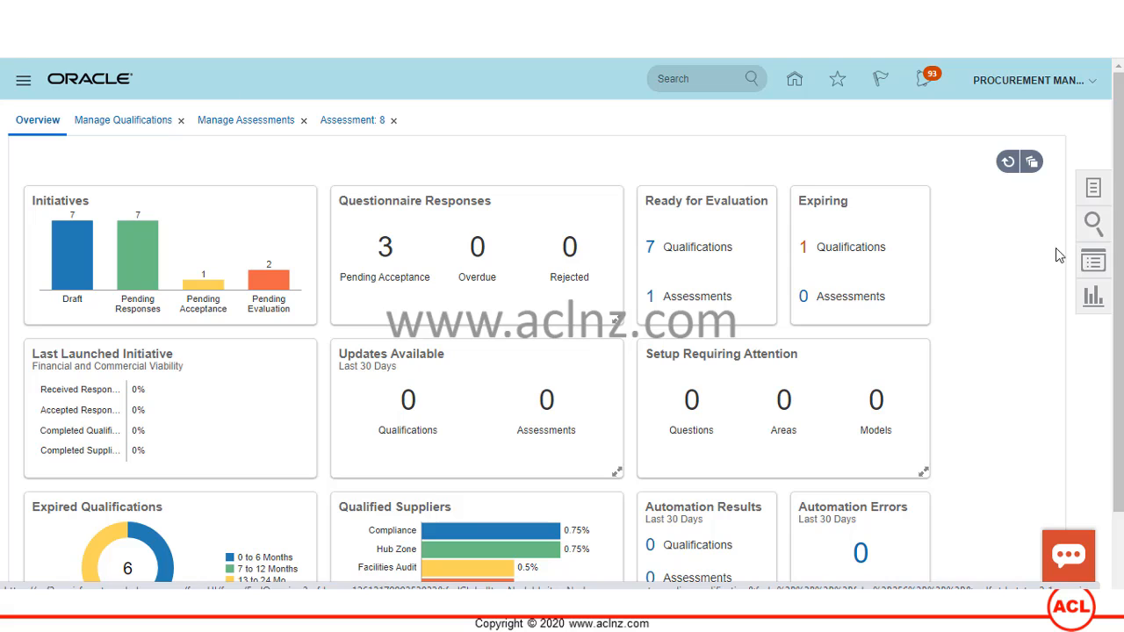
pyautogui.click(1093, 190)
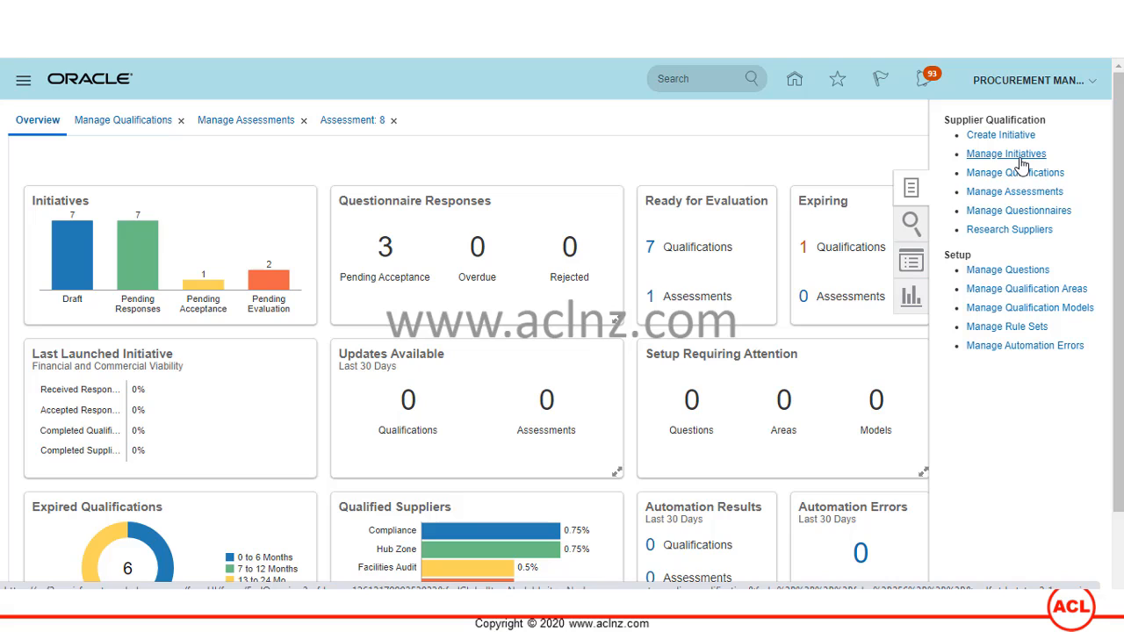
pyautogui.click(1019, 156)
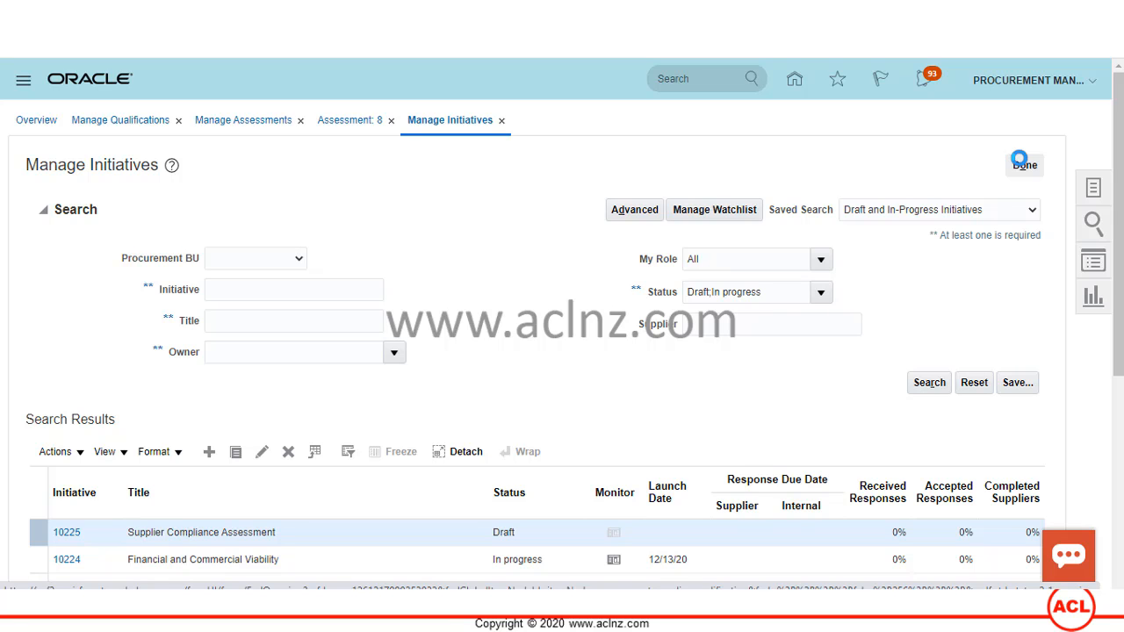
pyautogui.scroll(-2, 933, 329)
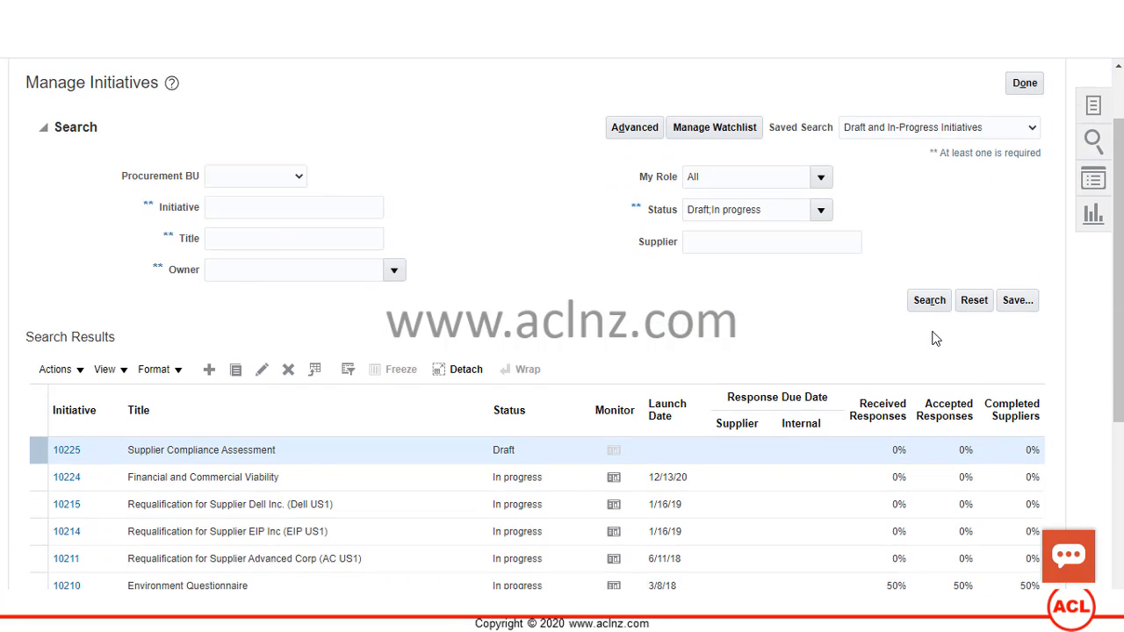
pyautogui.scroll(-2, 935, 339)
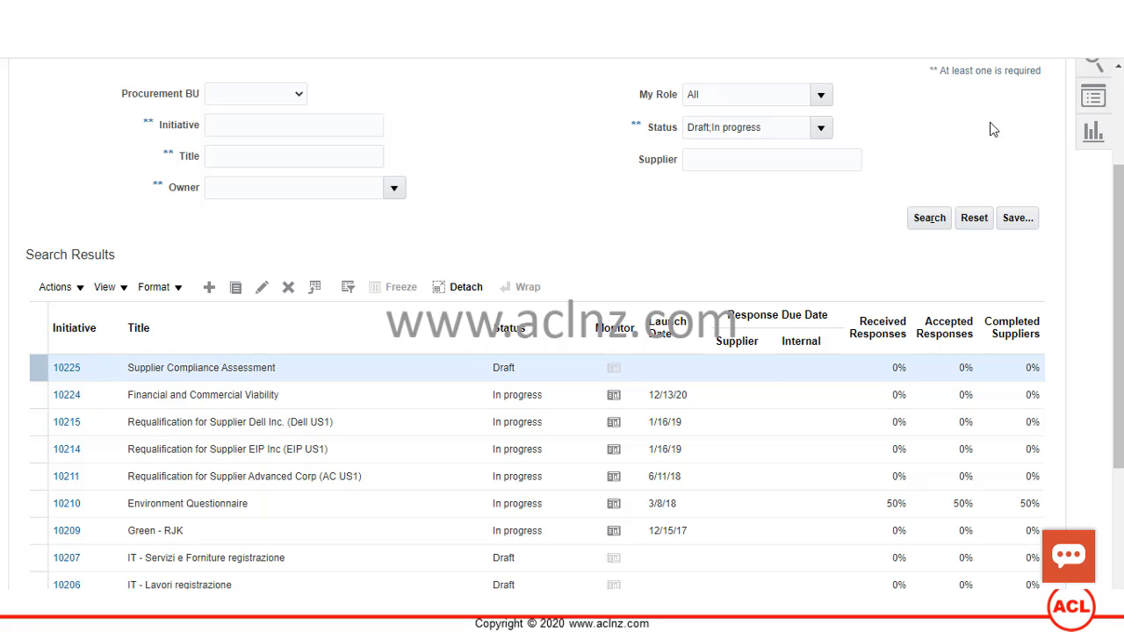
pyautogui.scroll(-4, 885, 233)
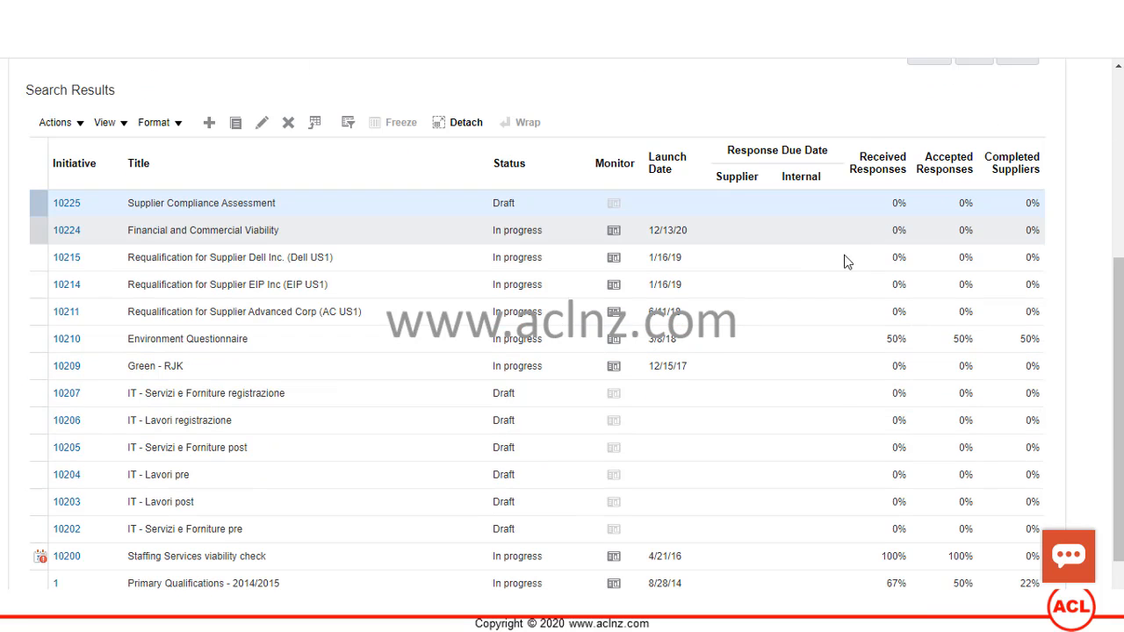
pyautogui.click(67, 231)
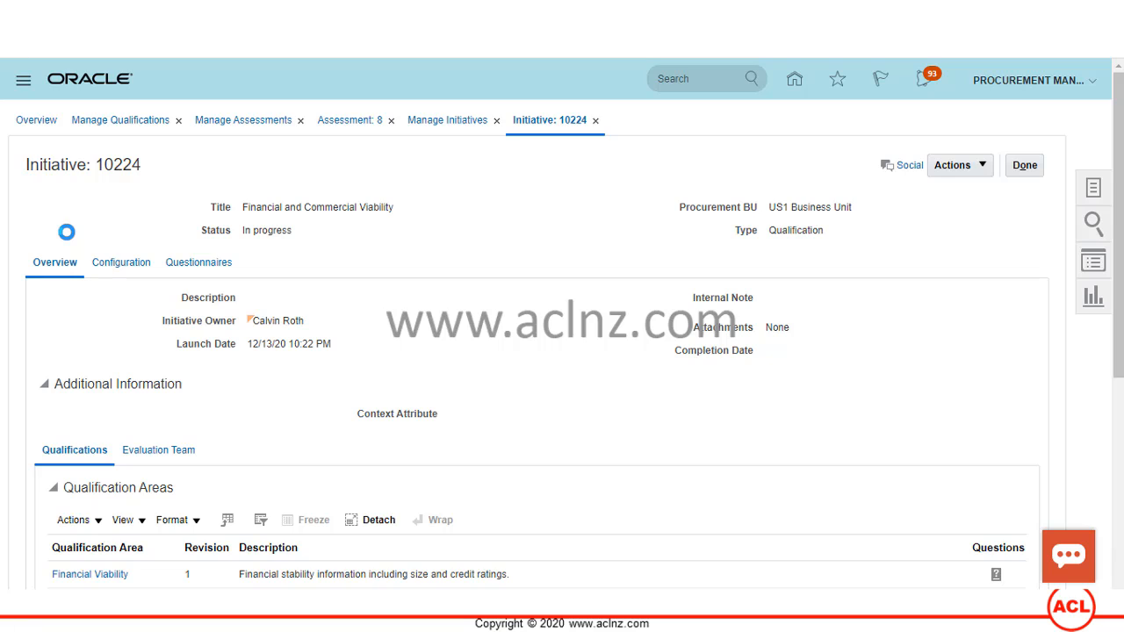
pyautogui.moveTo(769, 230); pyautogui.dragTo(836, 240)
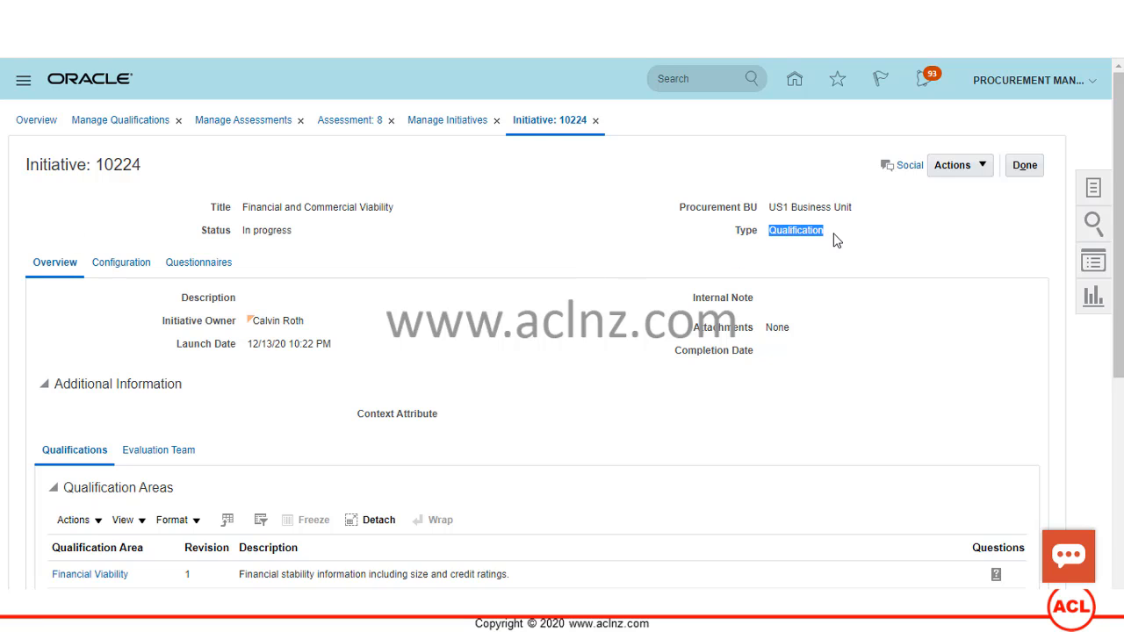
pyautogui.click(1025, 165)
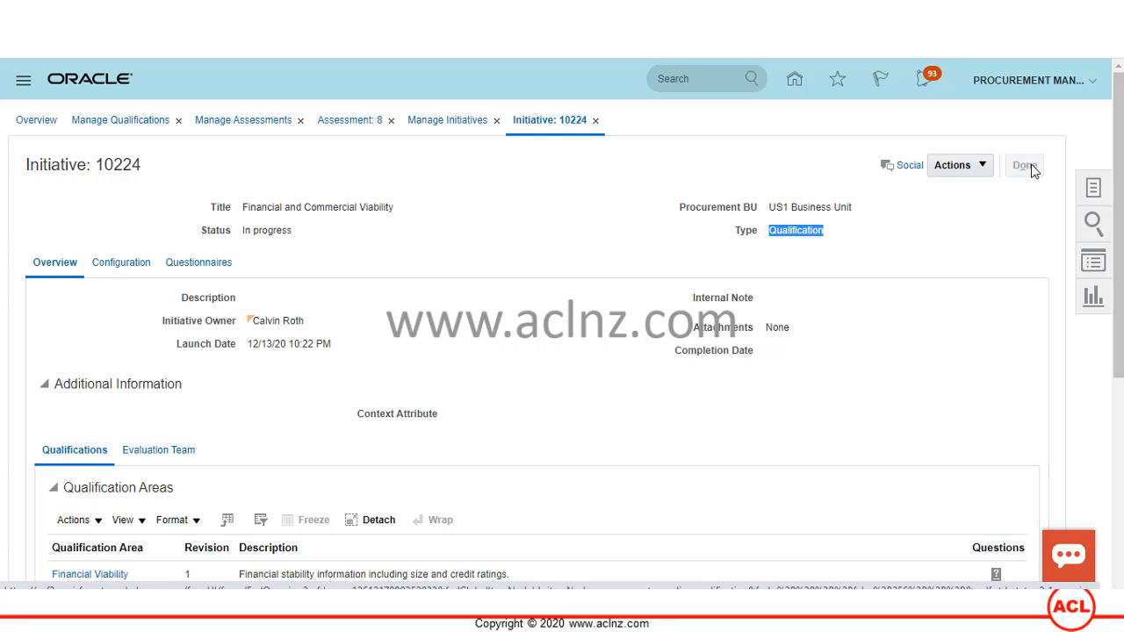
pyautogui.scroll(-3, 426, 290)
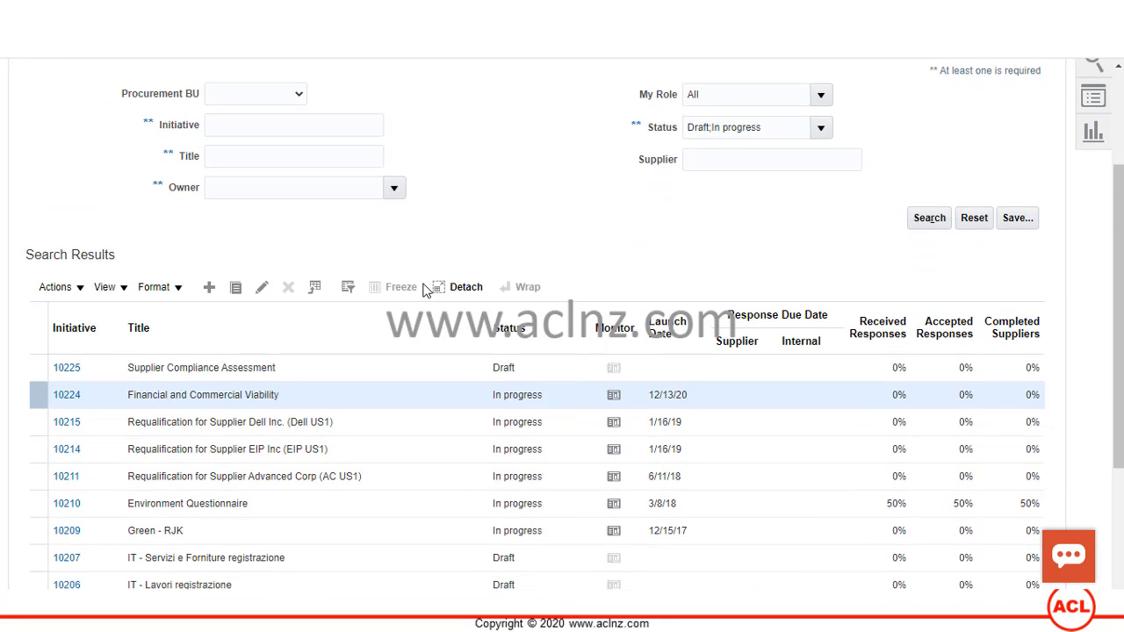
pyautogui.scroll(-2, 424, 289)
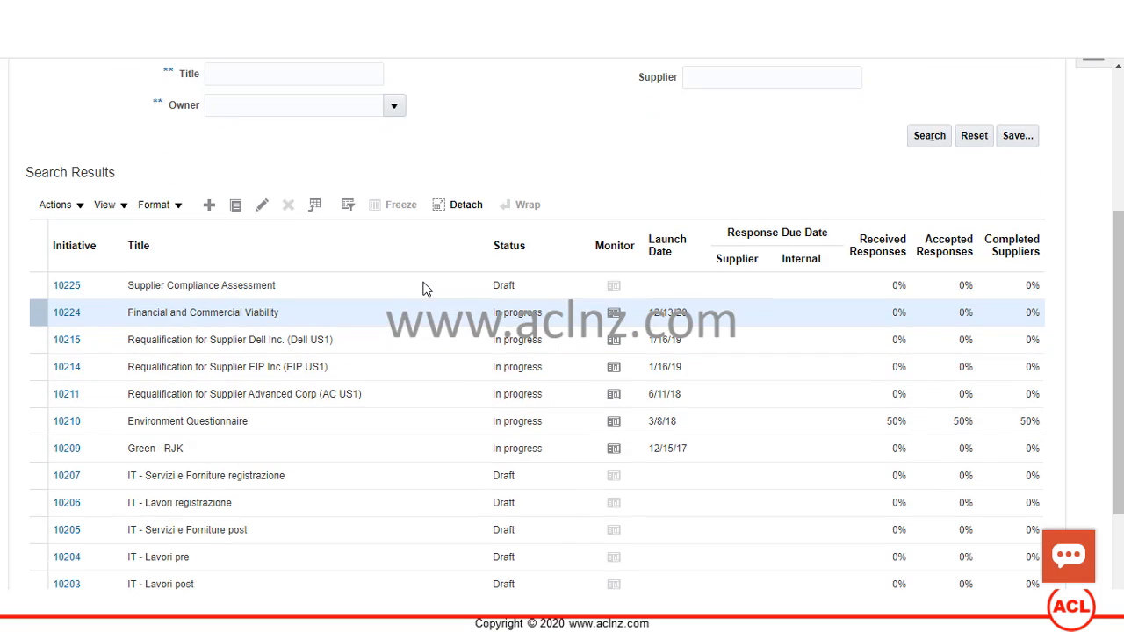
pyautogui.click(63, 448)
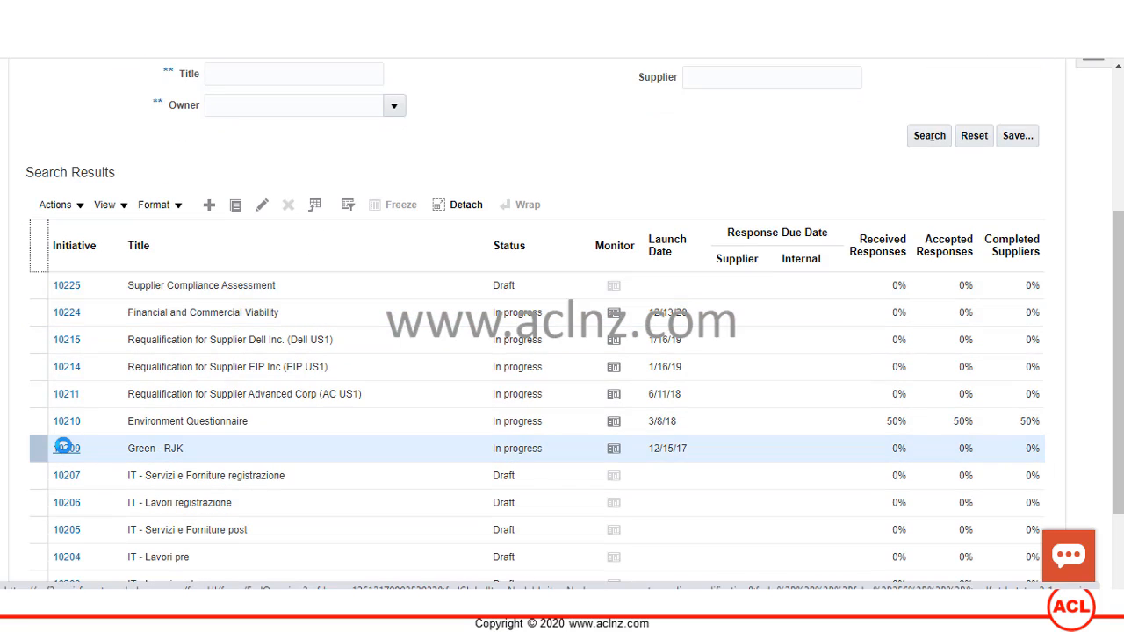
pyautogui.click(63, 448)
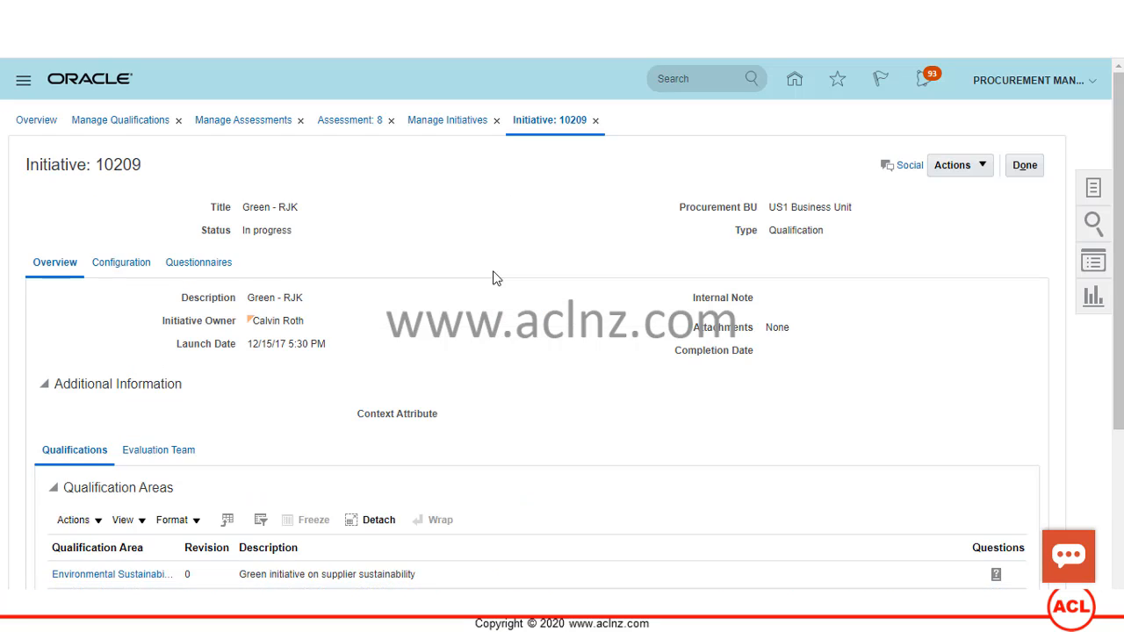
pyautogui.click(1024, 166)
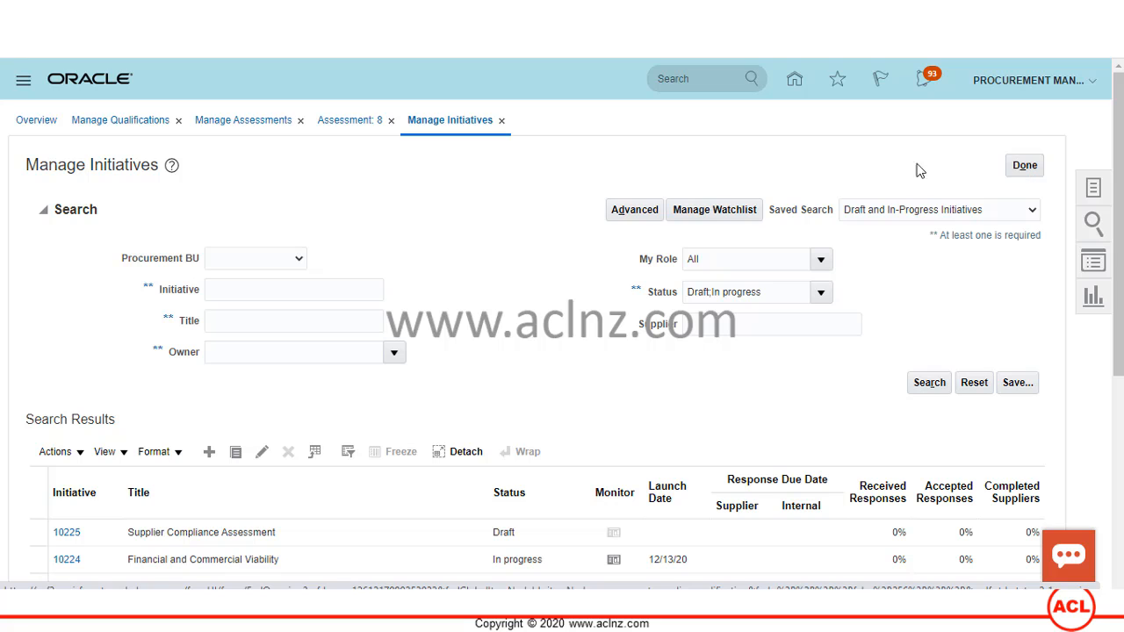
# - Close Manage Initiatives and the Assessment: 8 page, acknowledging the closing warning
pyautogui.click(1028, 169)
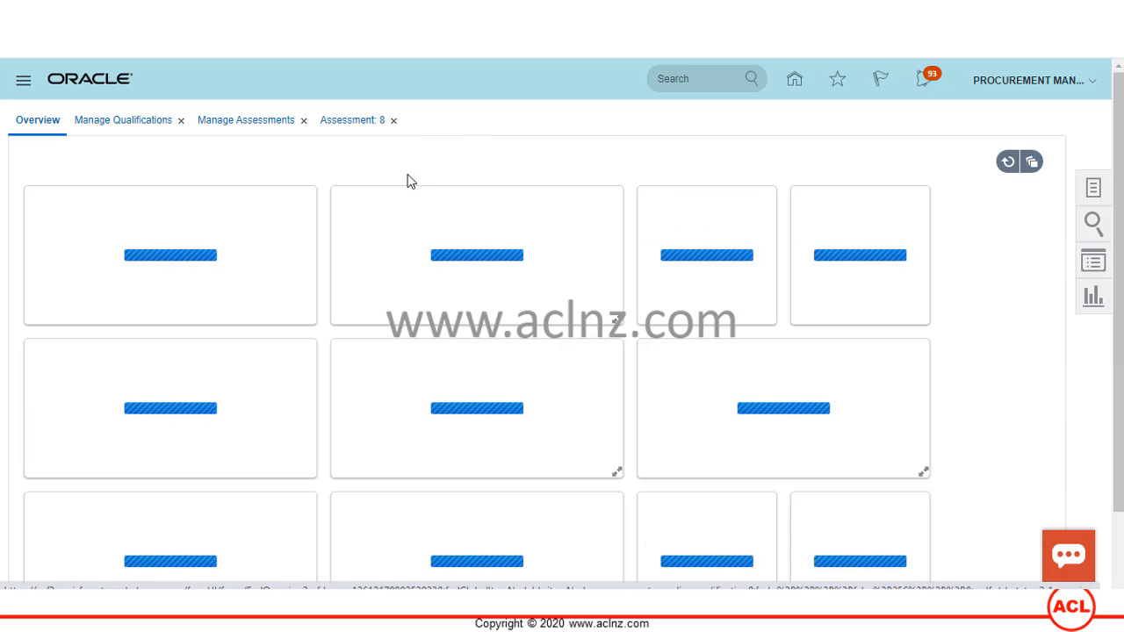
pyautogui.click(393, 120)
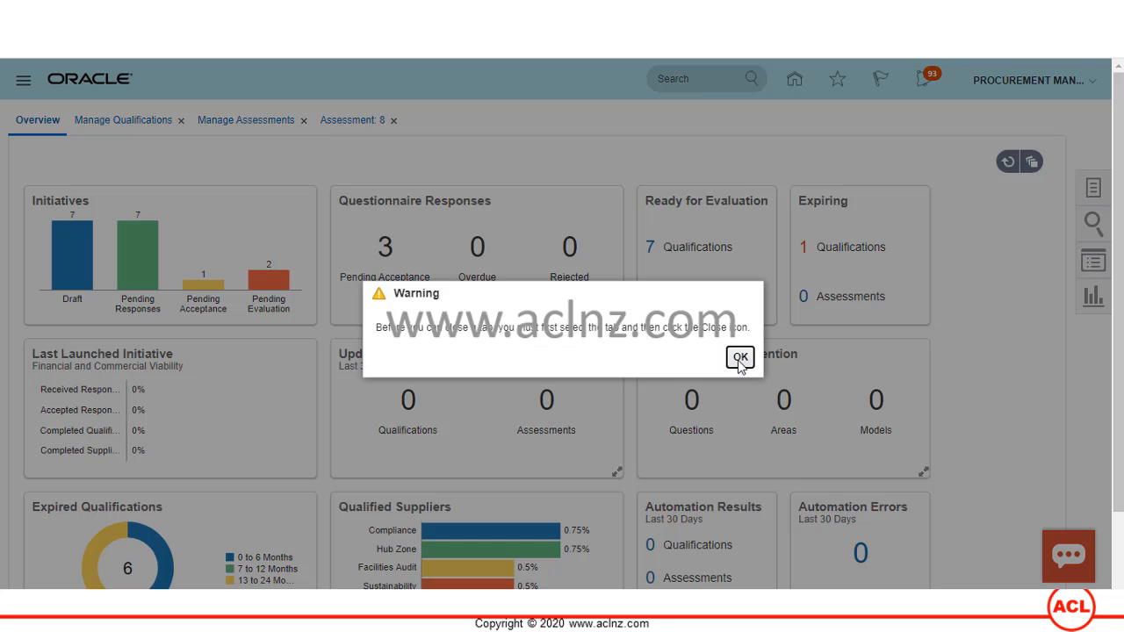
pyautogui.click(738, 354)
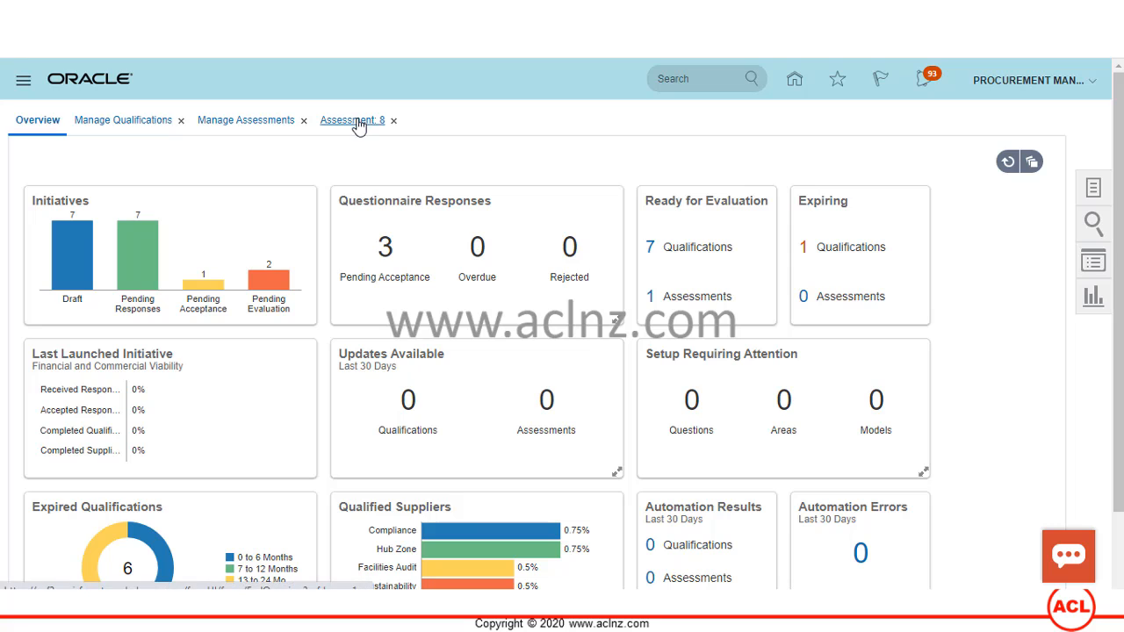
pyautogui.click(363, 120)
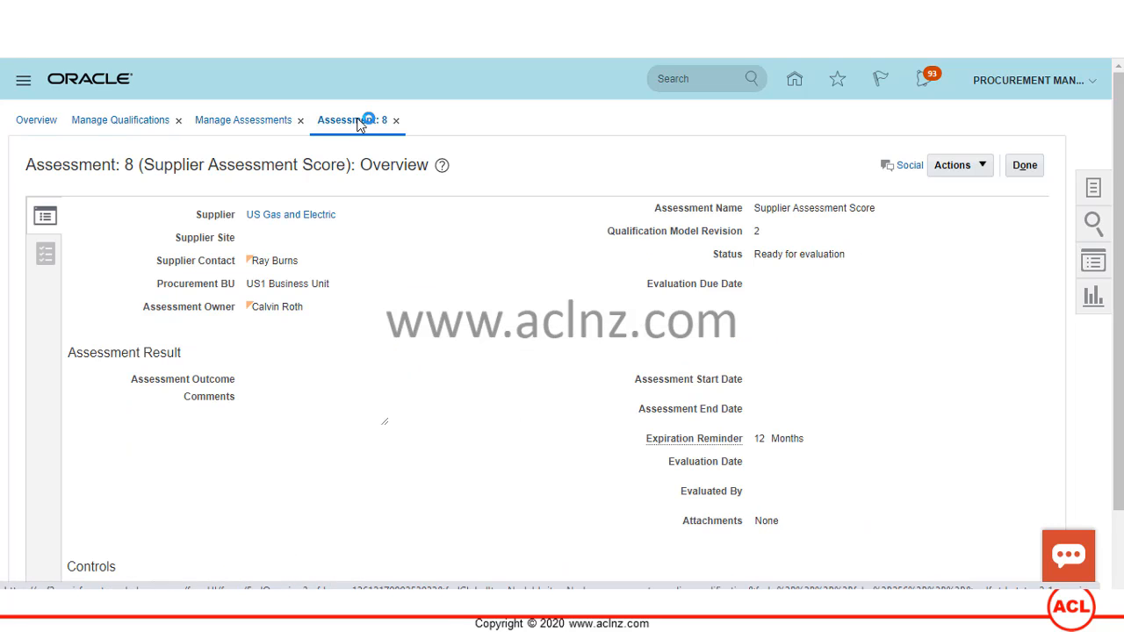
pyautogui.click(1023, 166)
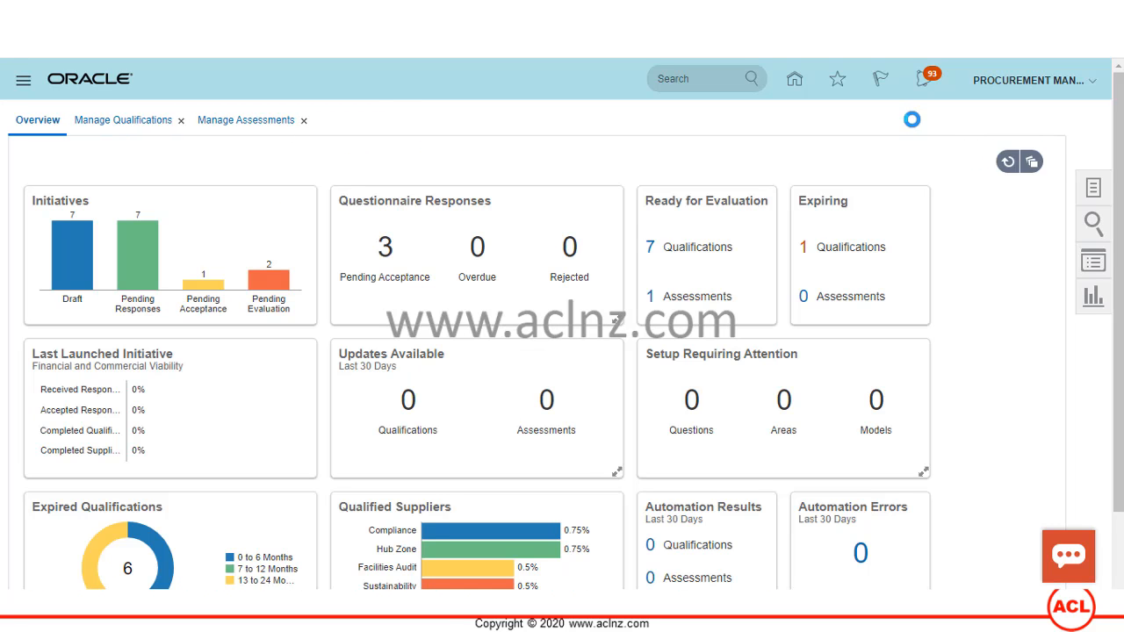
# - Close the old Manage Qualifications page and reopen Manage Qualifications from the task list
pyautogui.click(281, 123)
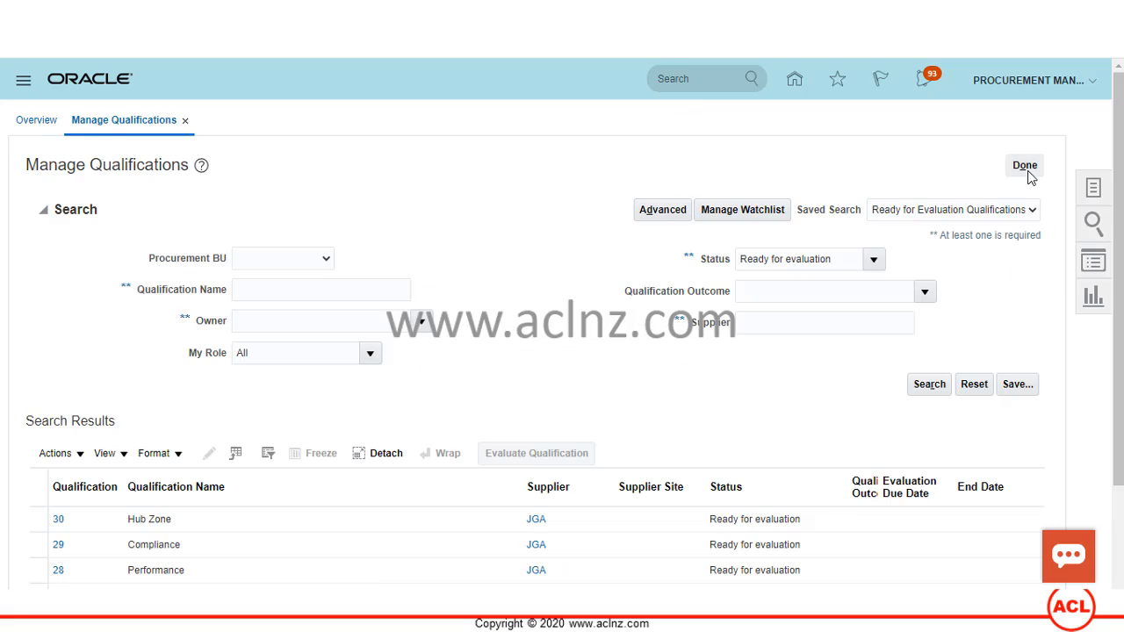
pyautogui.click(1024, 166)
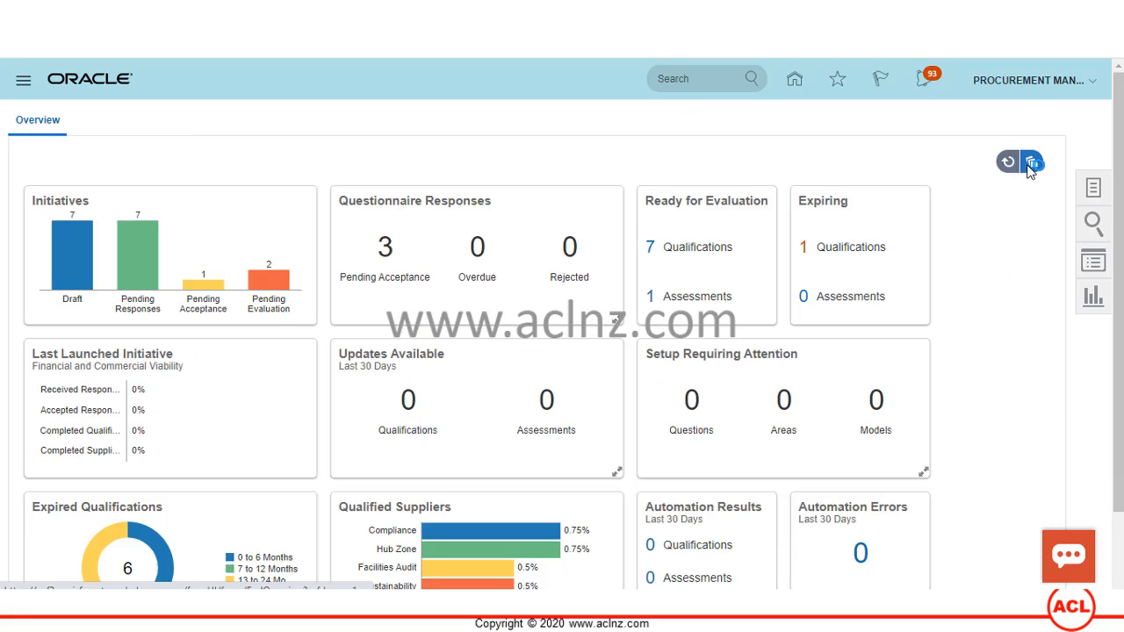
pyautogui.click(1093, 189)
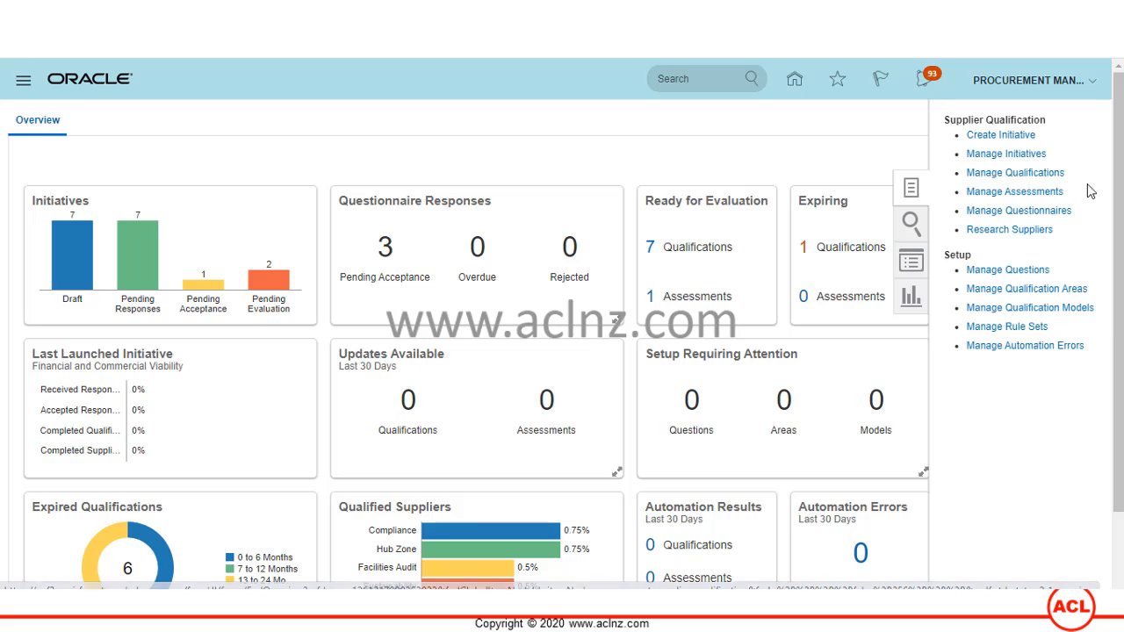
pyautogui.click(1001, 174)
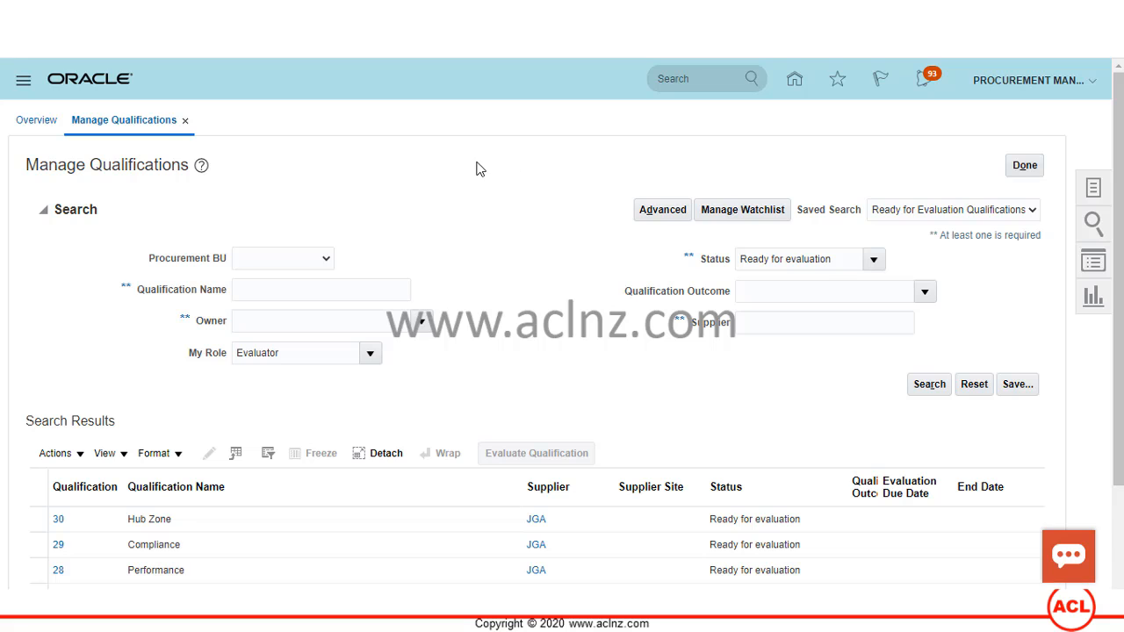
pyautogui.scroll(-3, 590, 208)
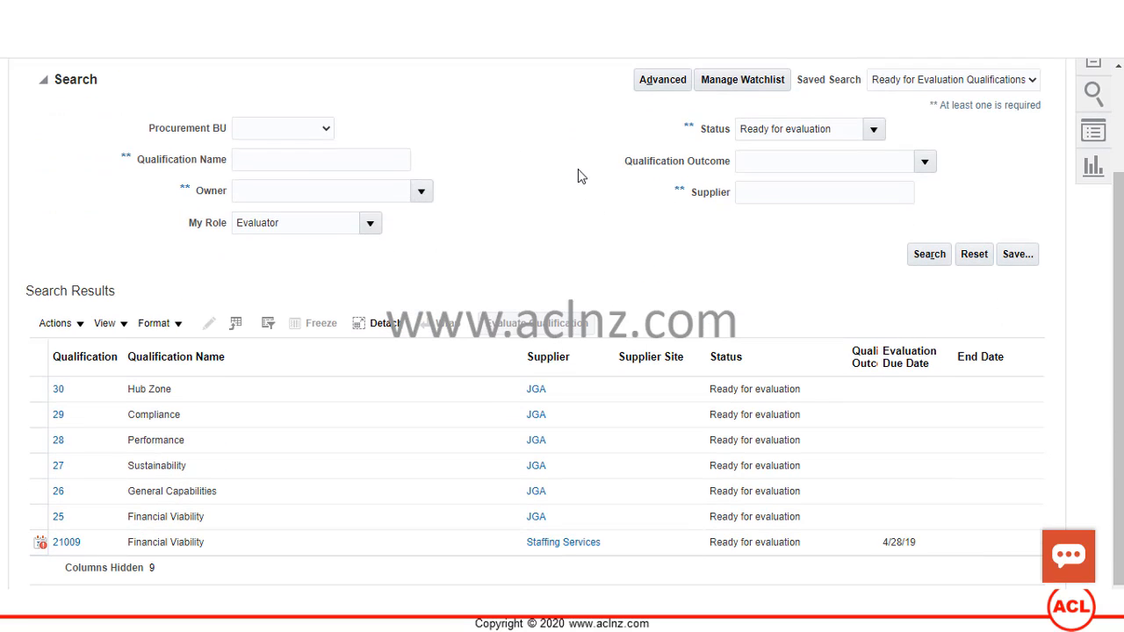
# - Open qualification 30 Hub Zone and select its Hub Zone response row
pyautogui.click(57, 392)
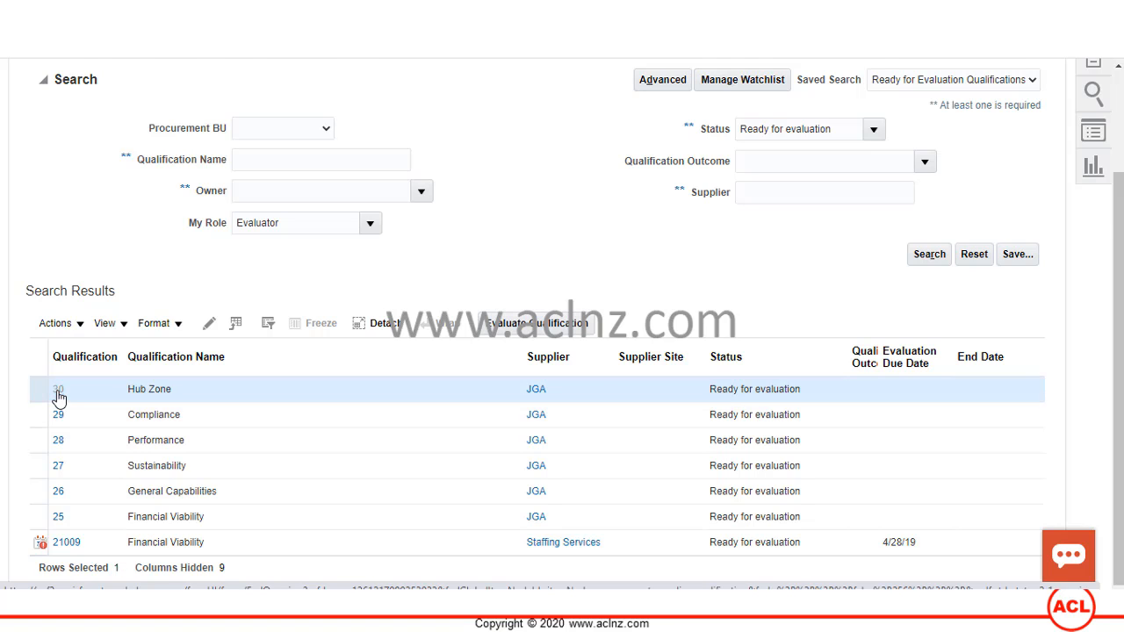
pyautogui.click(58, 393)
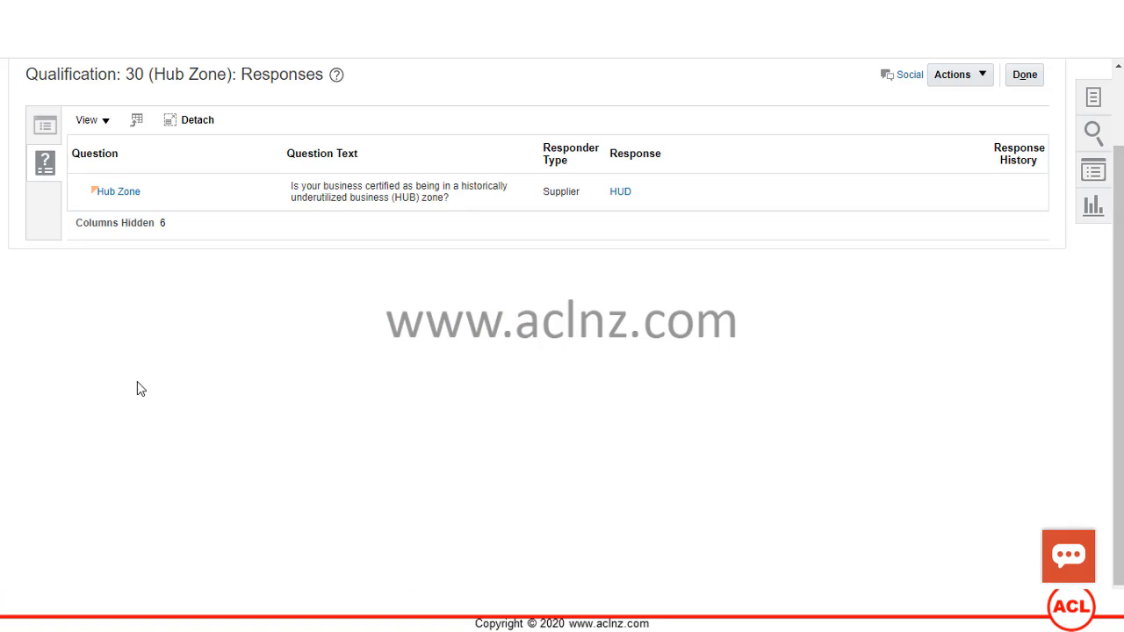
pyautogui.scroll(1, 152, 397)
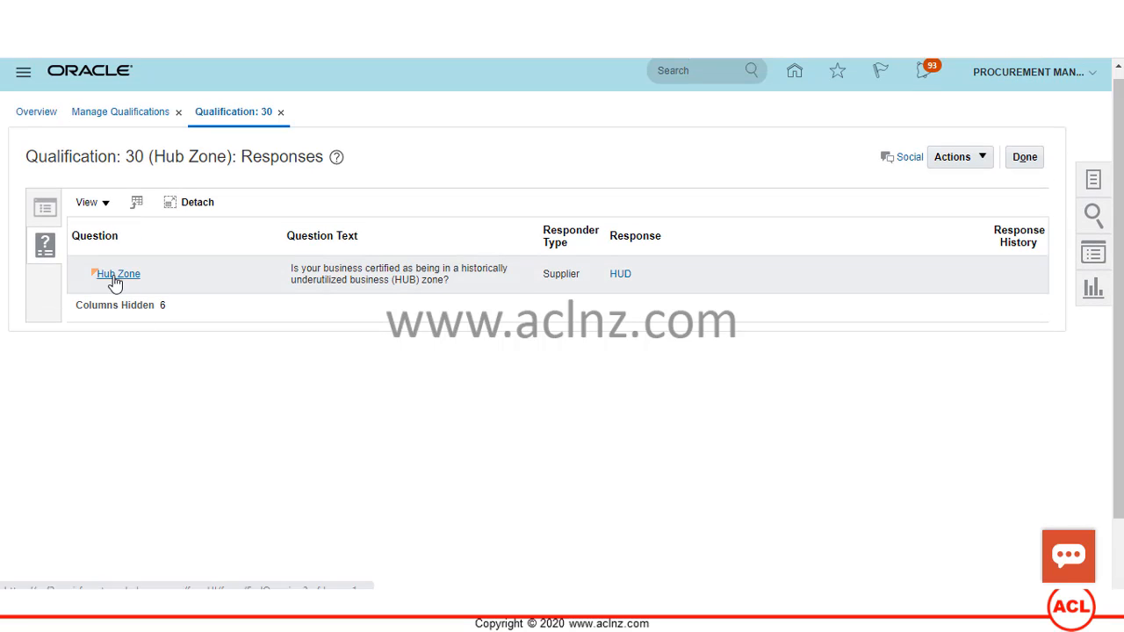
pyautogui.click(343, 286)
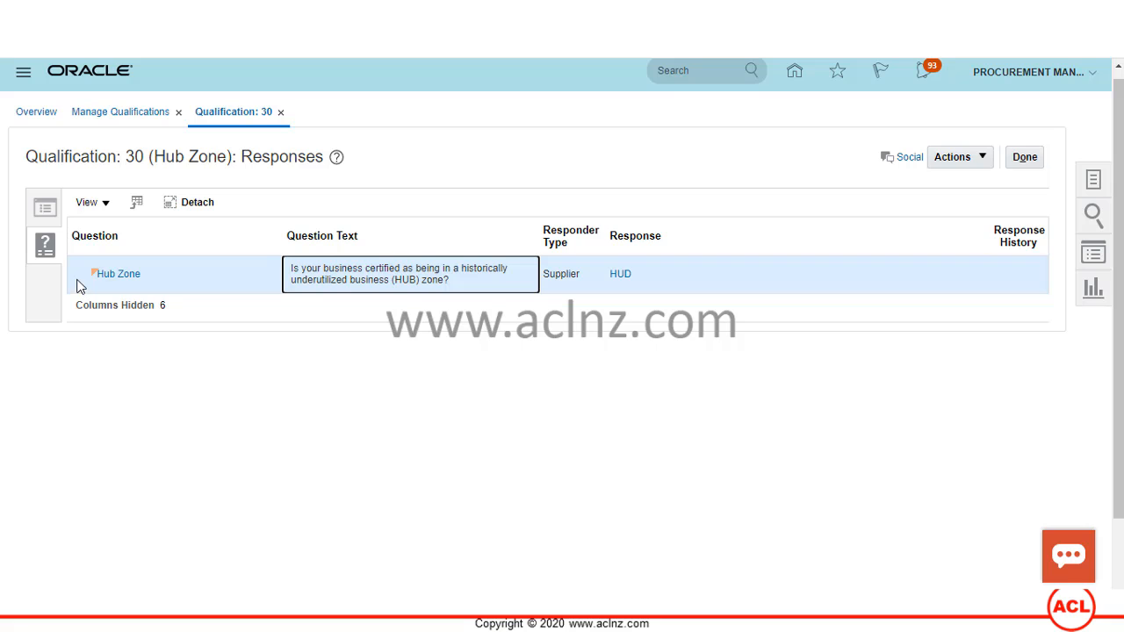
# - Check qualification 30's overview, then open the HUD response showing the expired 12/31/13 certification
pyautogui.click(46, 214)
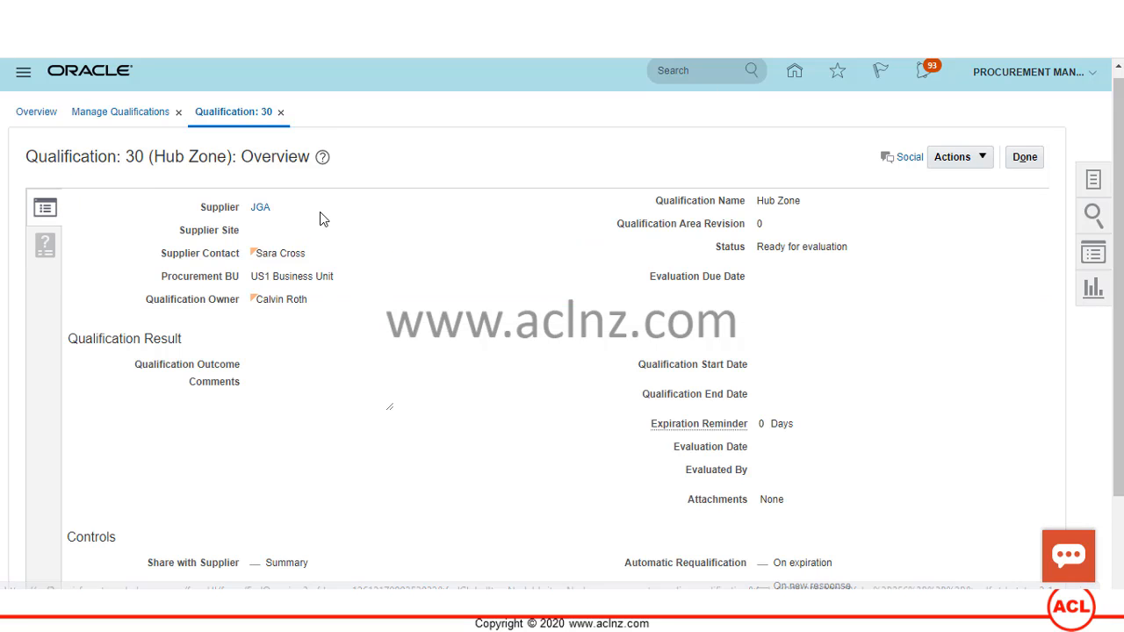
pyautogui.scroll(-2, 466, 340)
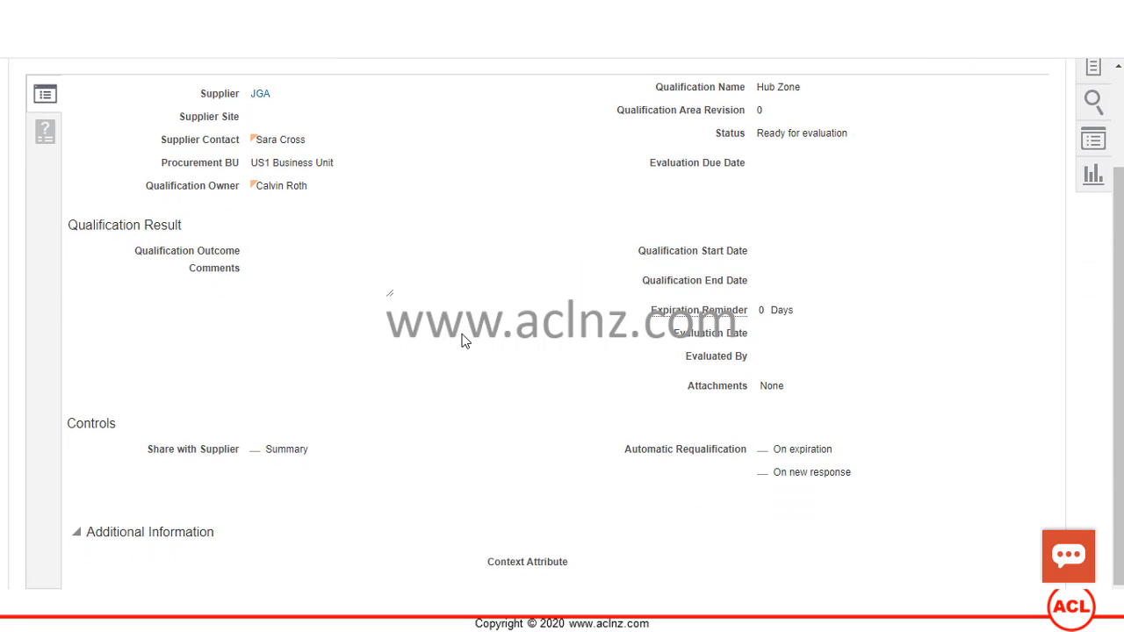
pyautogui.scroll(2, 464, 338)
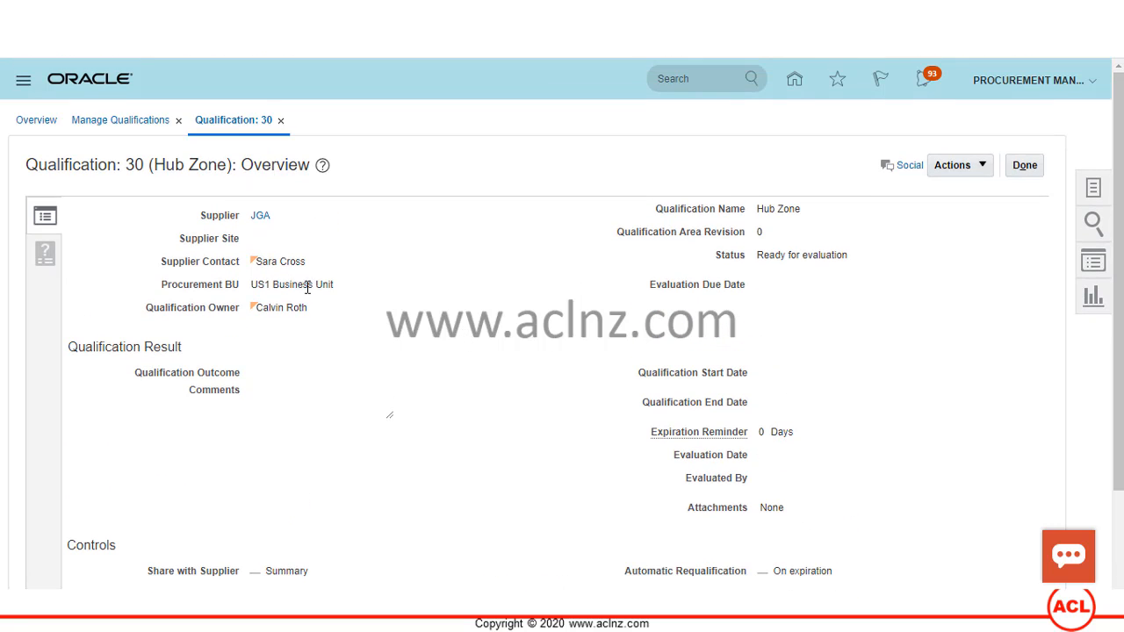
pyautogui.click(44, 252)
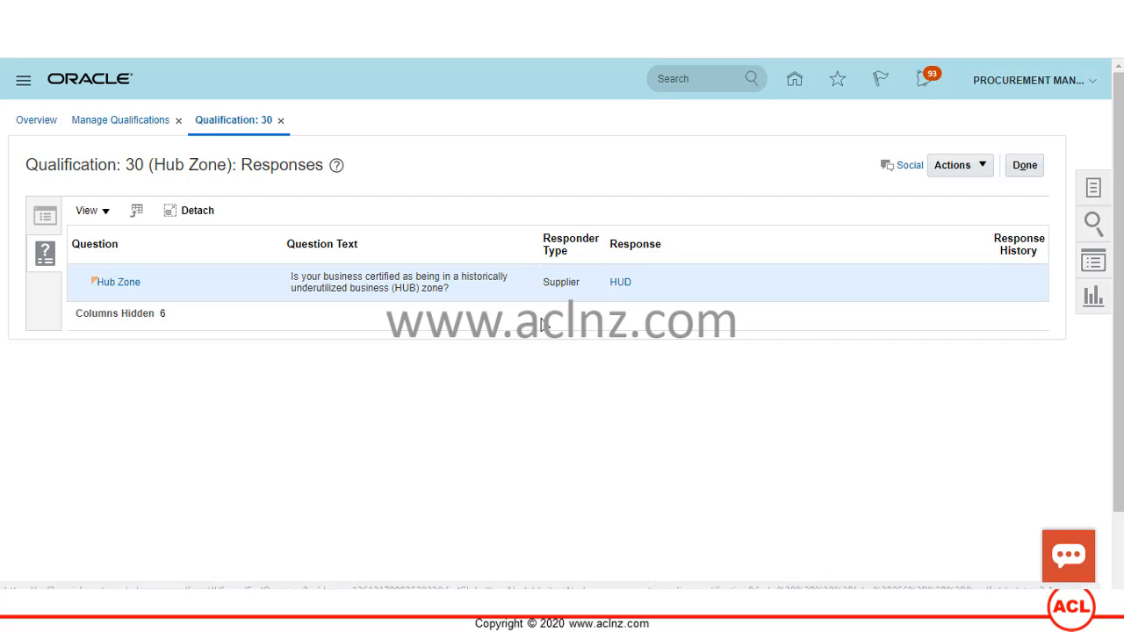
pyautogui.click(619, 282)
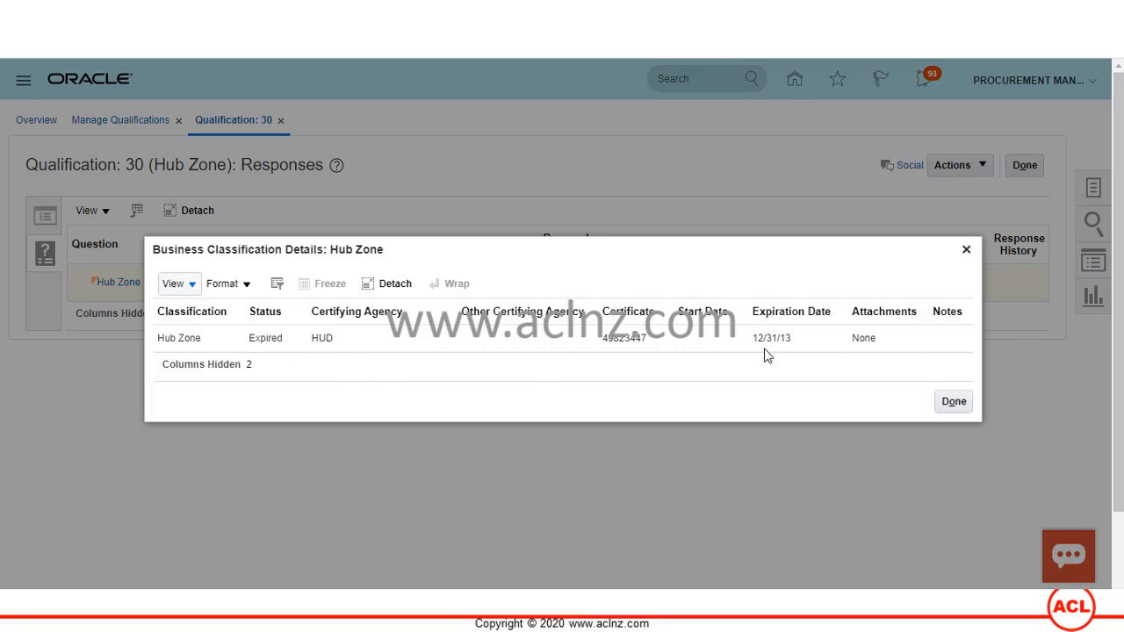
# - View qualification 30's history, then close Manage Qualifications and Qualification: 30 with Done
pyautogui.click(956, 403)
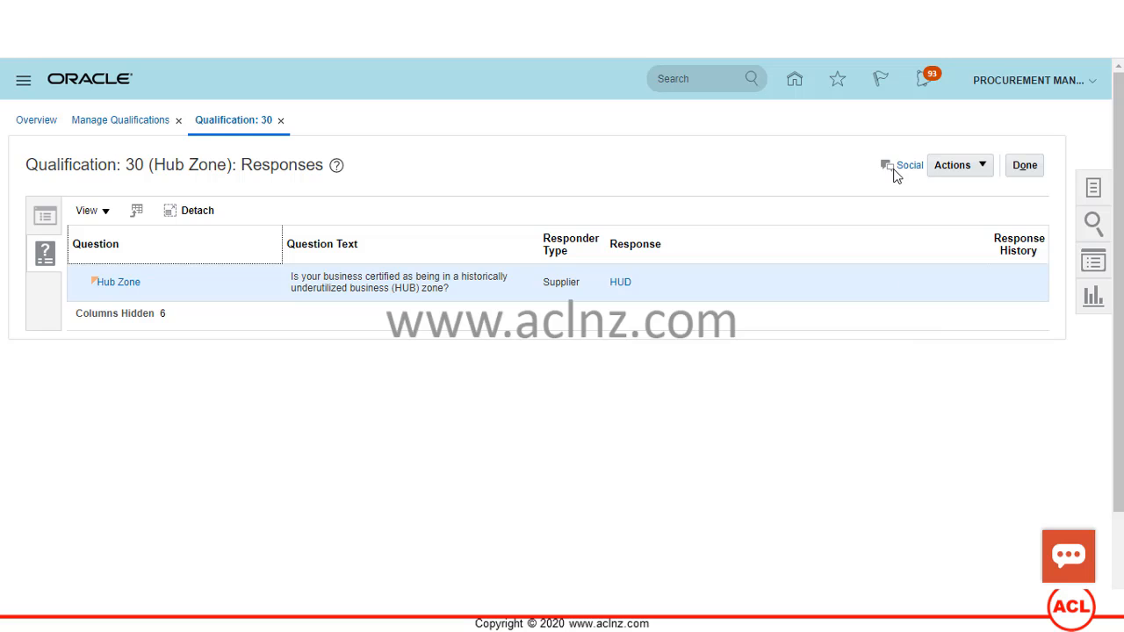
pyautogui.click(984, 166)
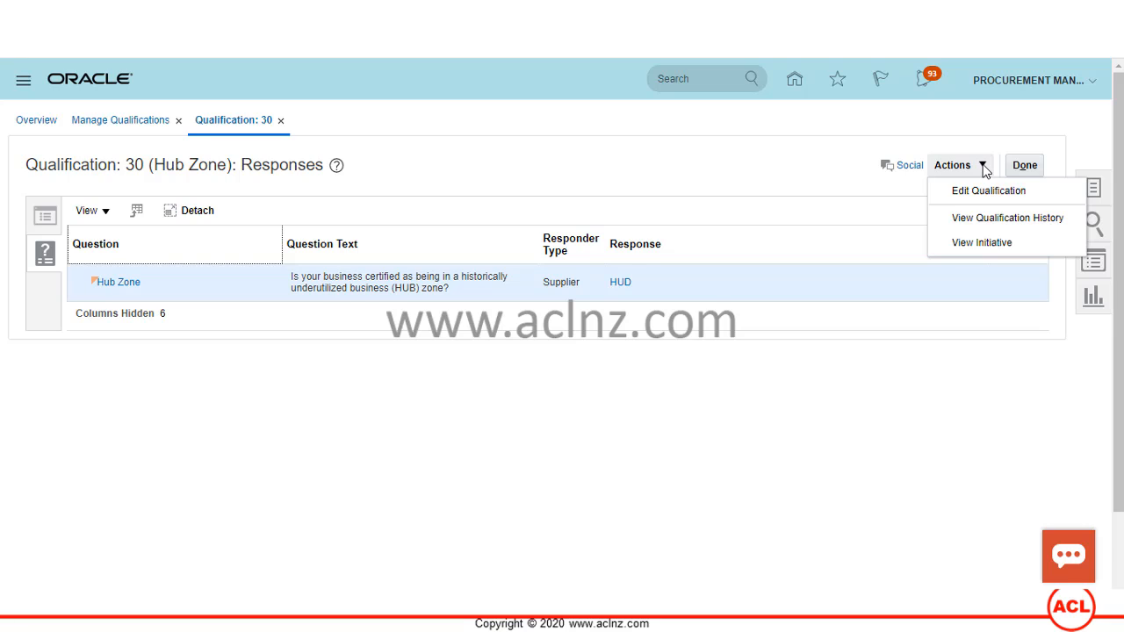
pyautogui.click(998, 217)
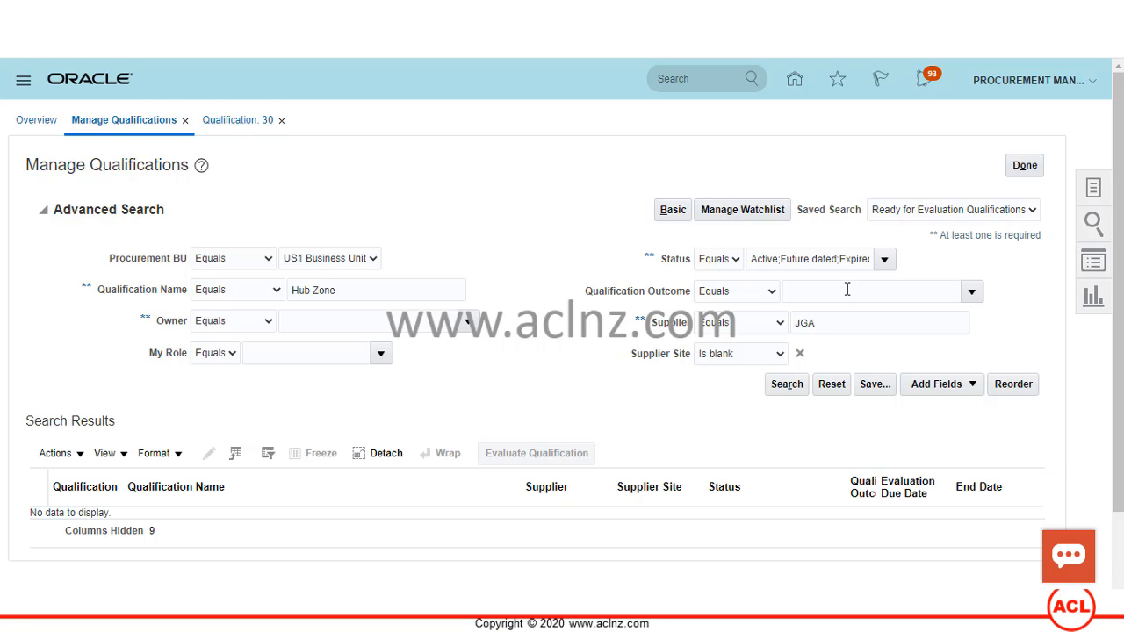
pyautogui.scroll(-1, 846, 289)
pyautogui.scroll(1, 848, 313)
pyautogui.click(1025, 165)
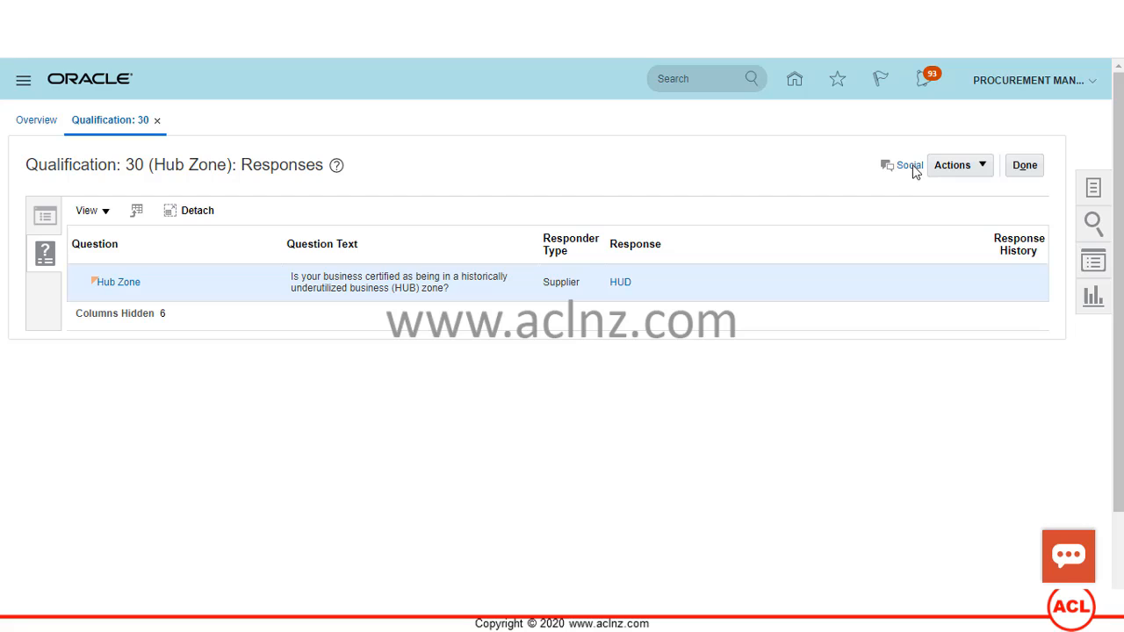
pyautogui.click(1023, 167)
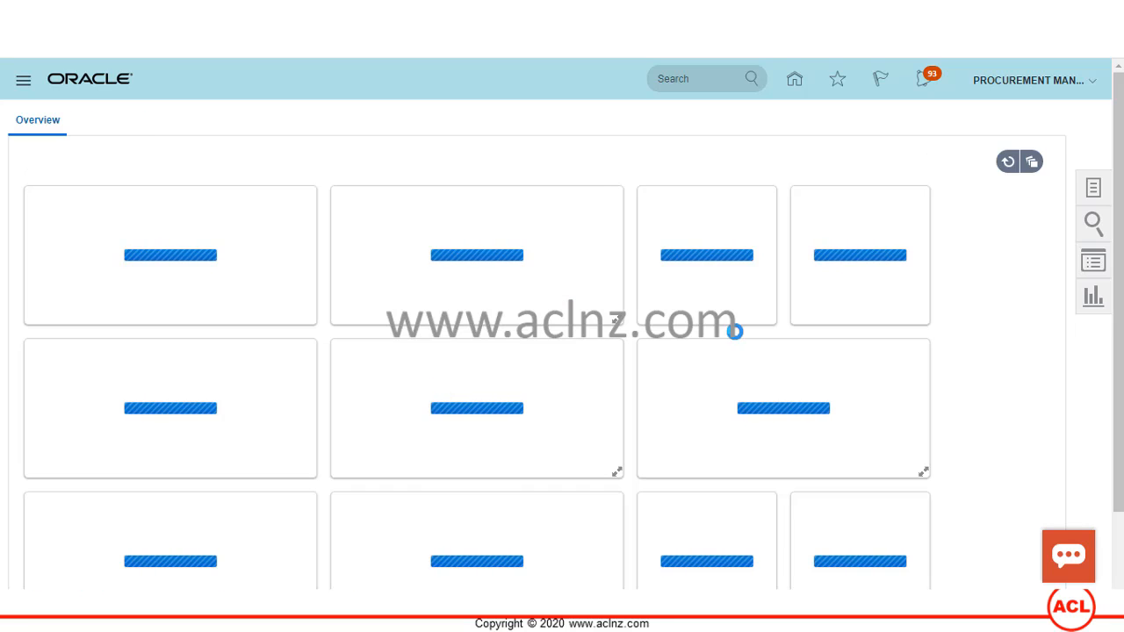
# - Reopen Manage Qualifications and Manage Assessments from the task list, showing assessment 8
pyautogui.click(1096, 191)
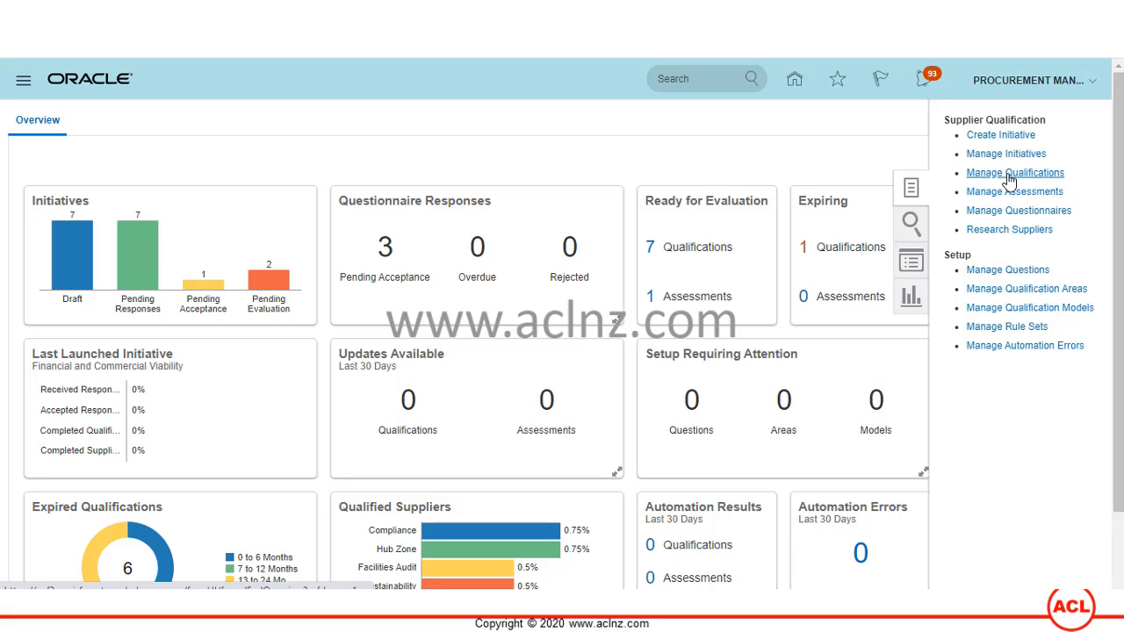
pyautogui.click(1009, 173)
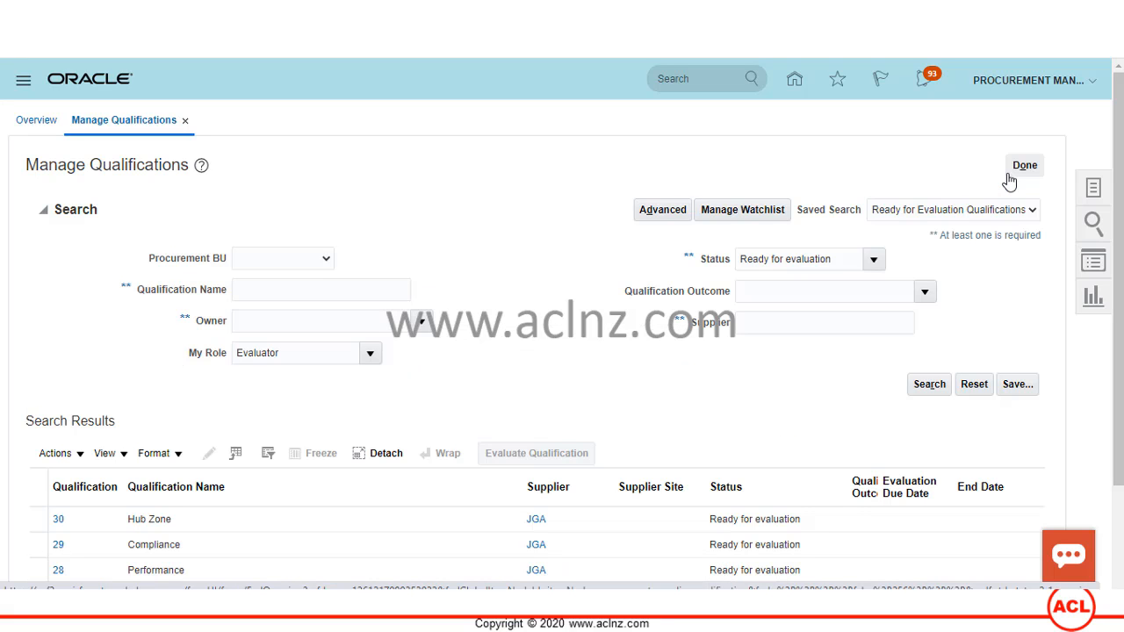
pyautogui.click(1097, 196)
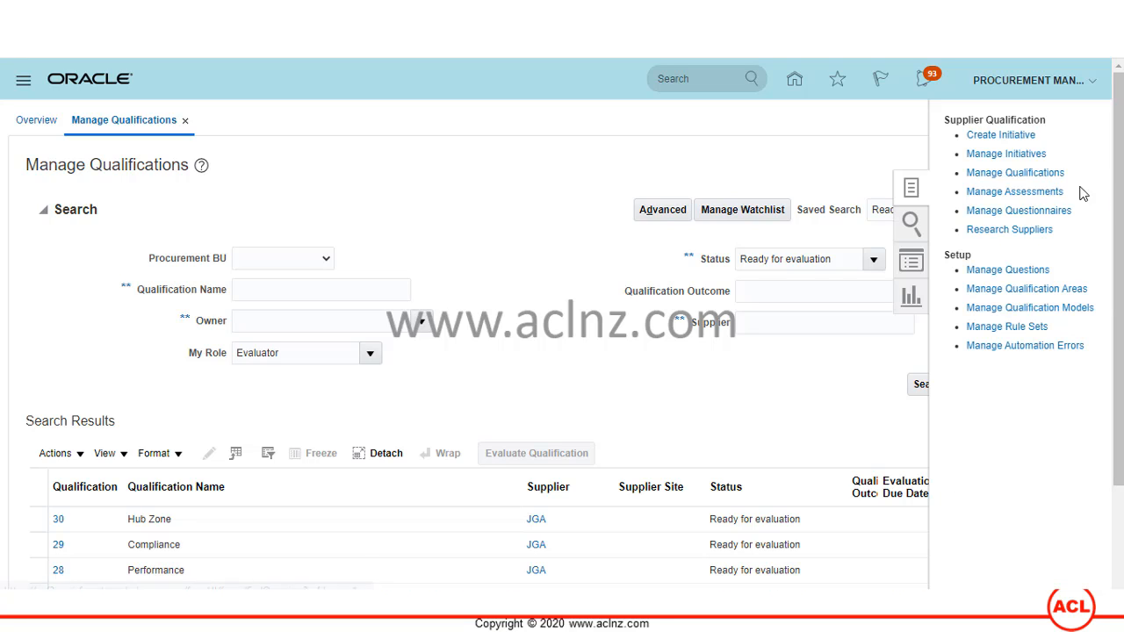
pyautogui.click(1016, 191)
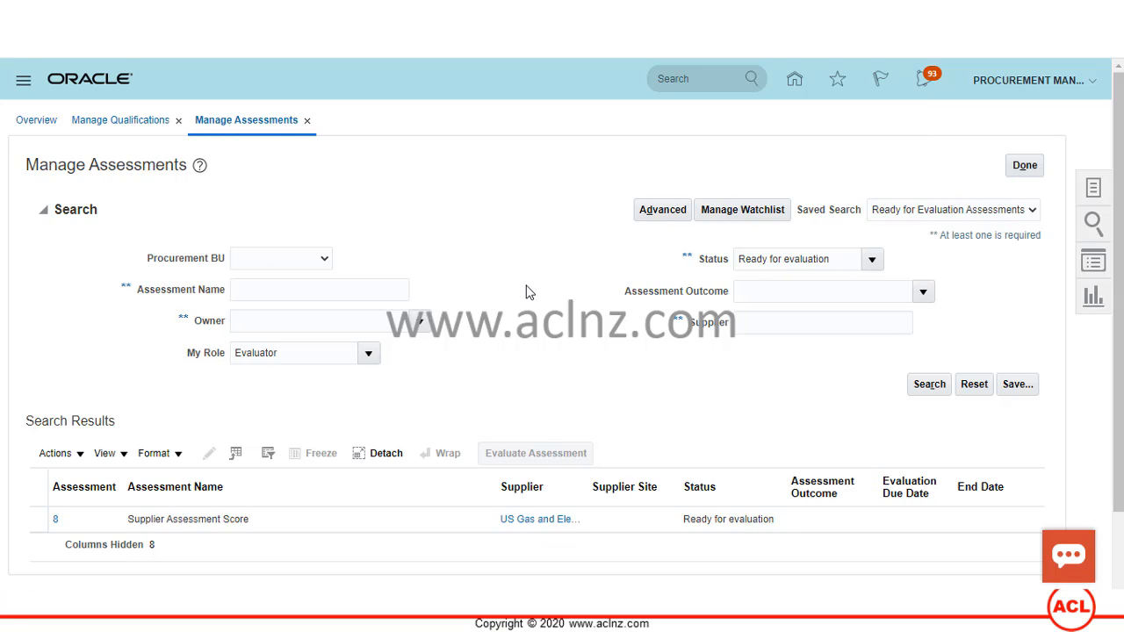
pyautogui.scroll(-2, 527, 292)
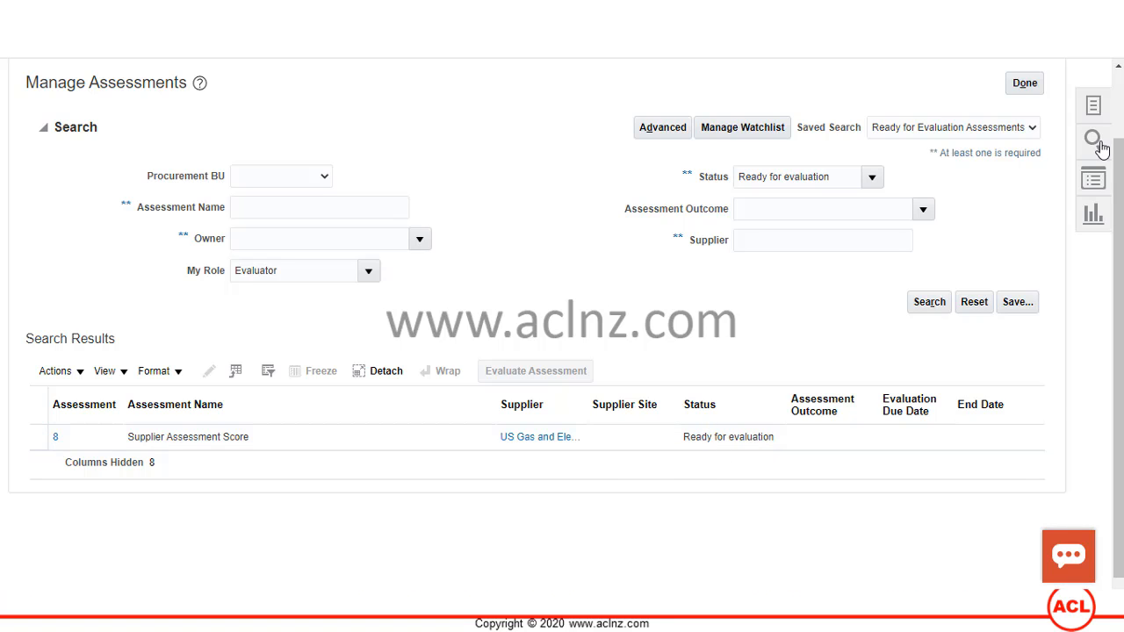
pyautogui.click(1093, 107)
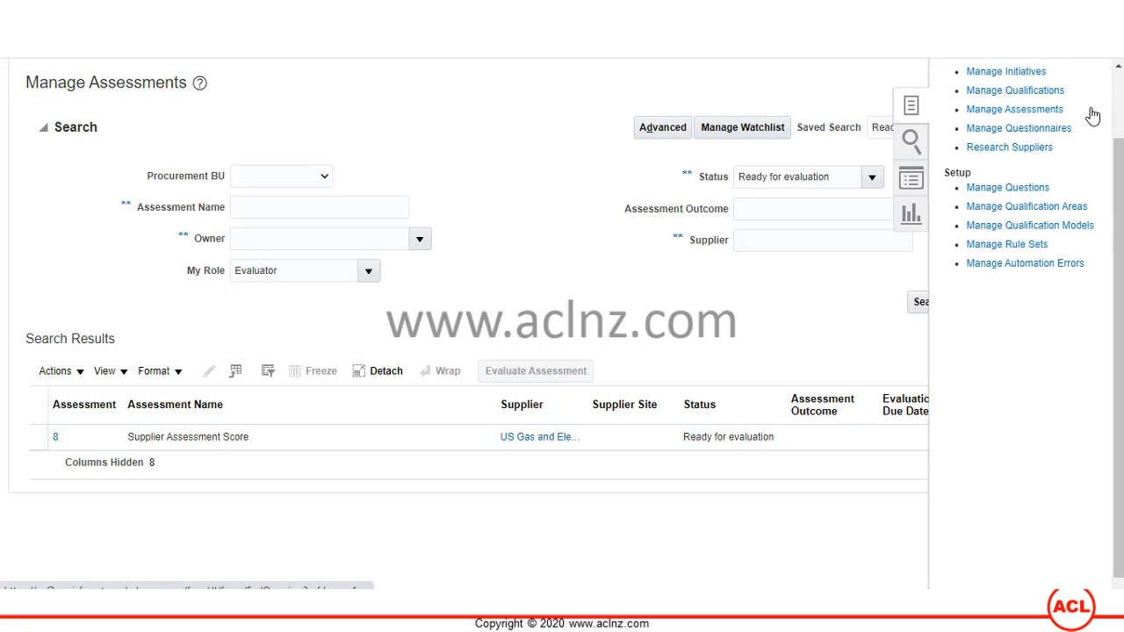
# - Open the GE Capital Primary Qualifications - 2014/2015 questionnaire from Manage Questionnaires
pyautogui.click(1027, 129)
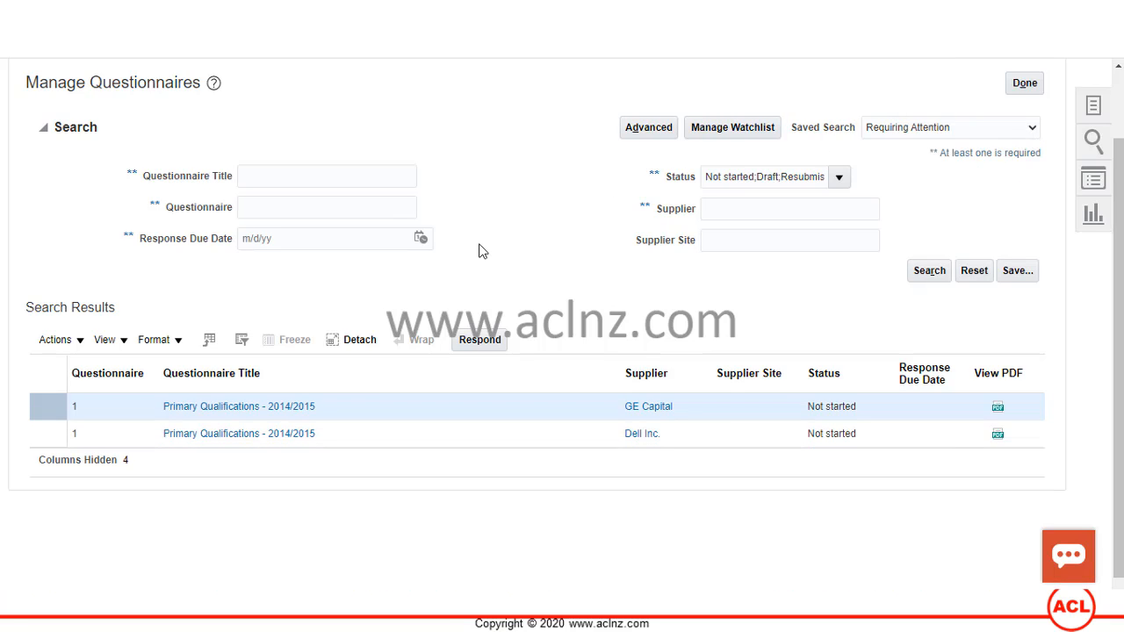
pyautogui.scroll(-1, 482, 252)
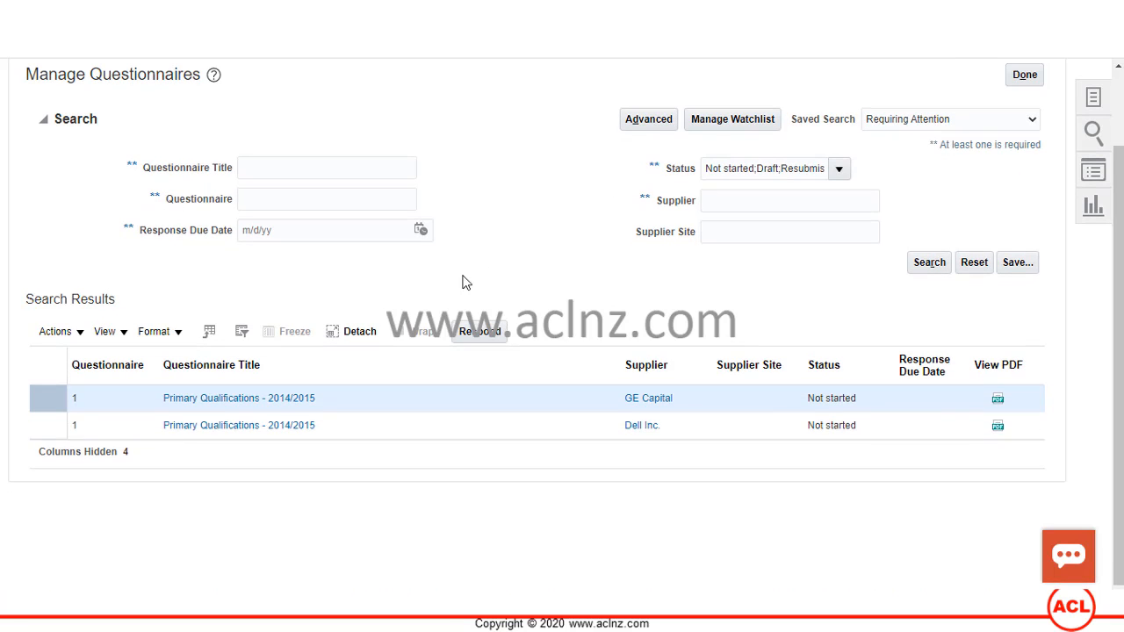
pyautogui.click(238, 401)
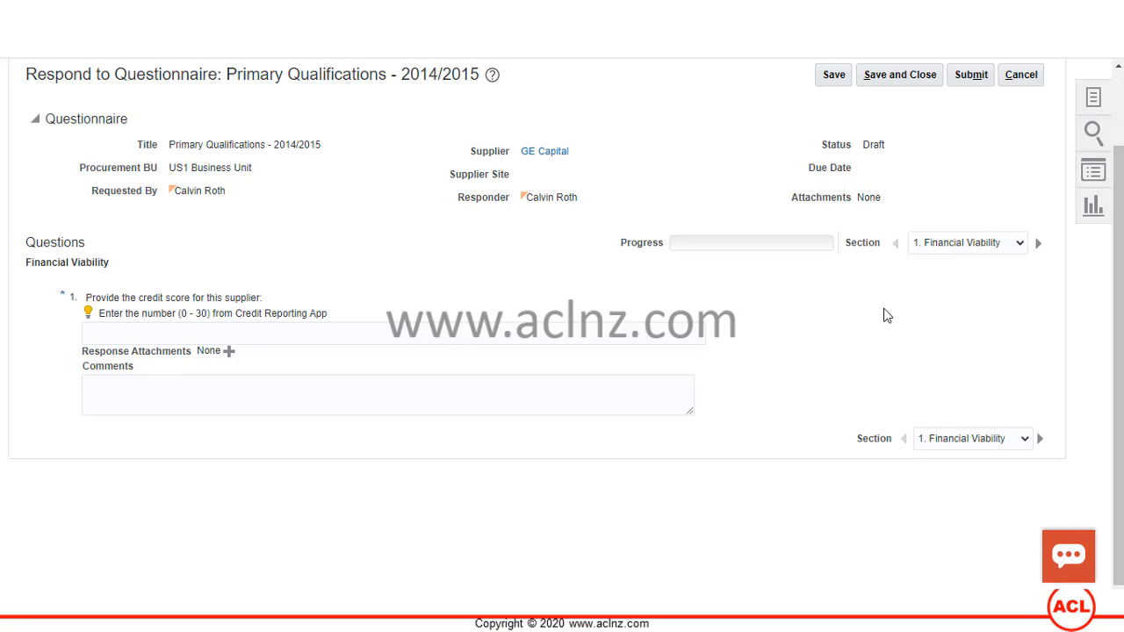
# - View the General Capabilities, Performance and Compliance sections, then cancel the questionnaire response
pyautogui.click(962, 246)
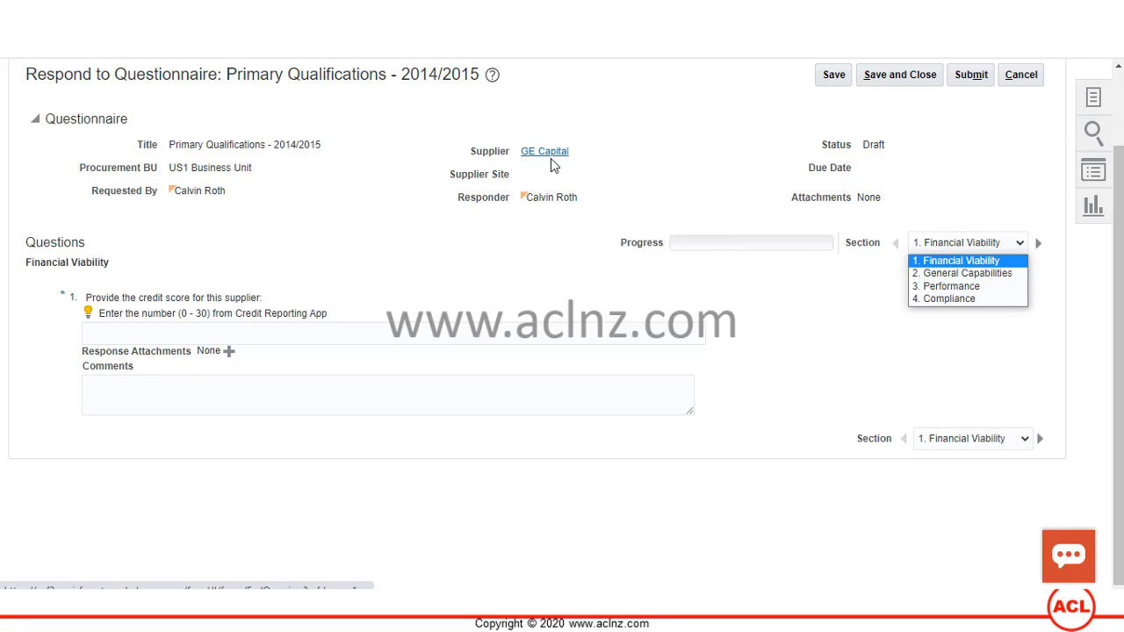
pyautogui.click(933, 274)
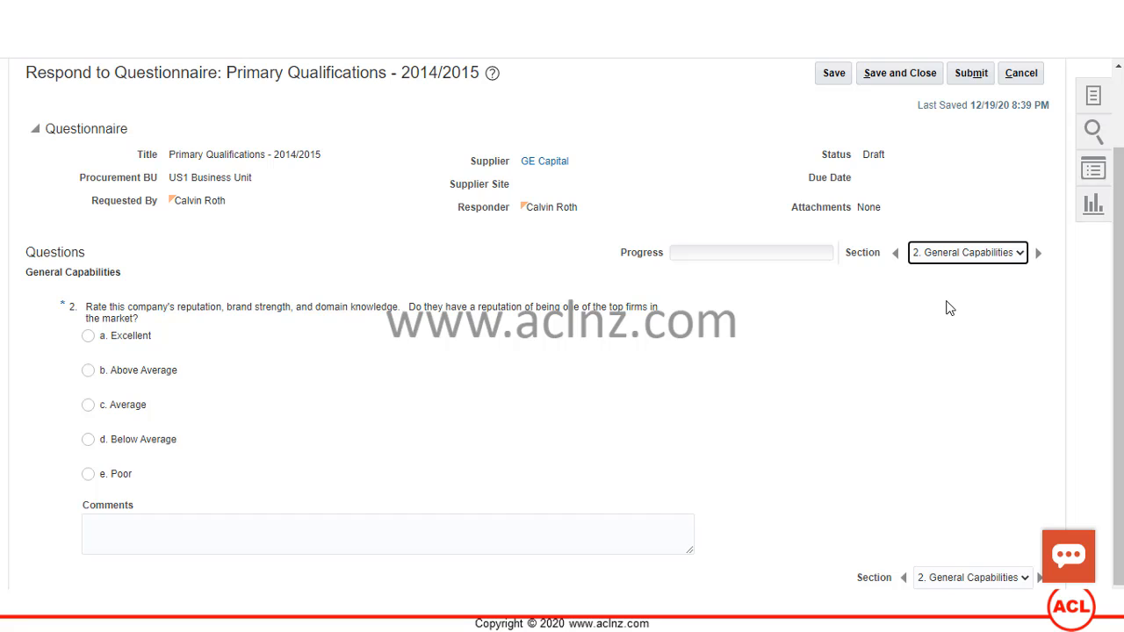
pyautogui.click(954, 255)
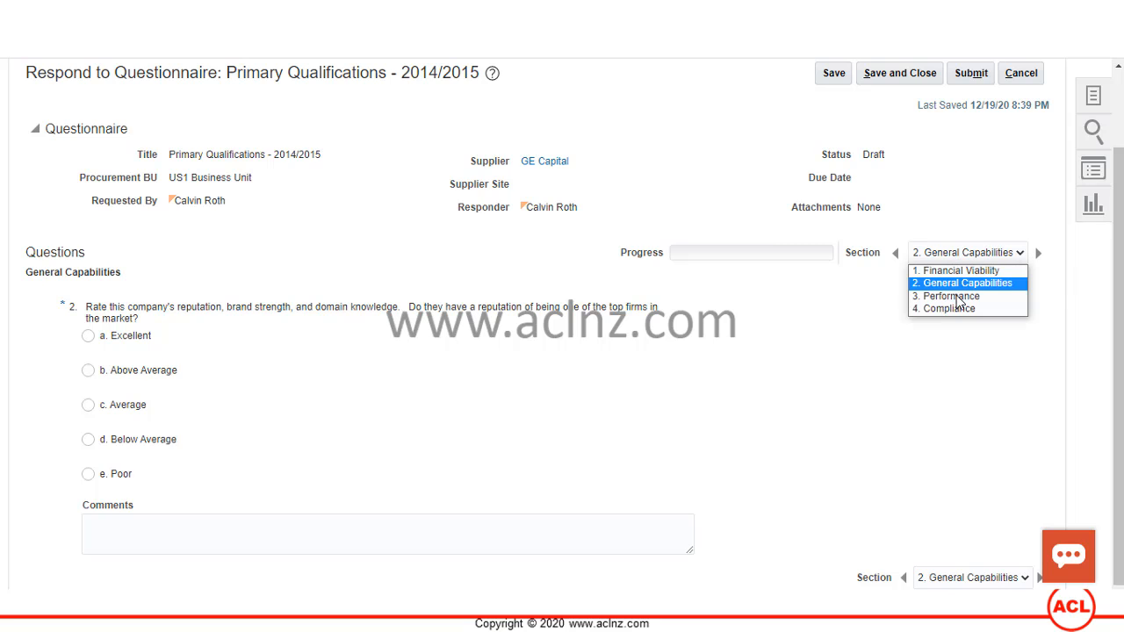
pyautogui.click(954, 295)
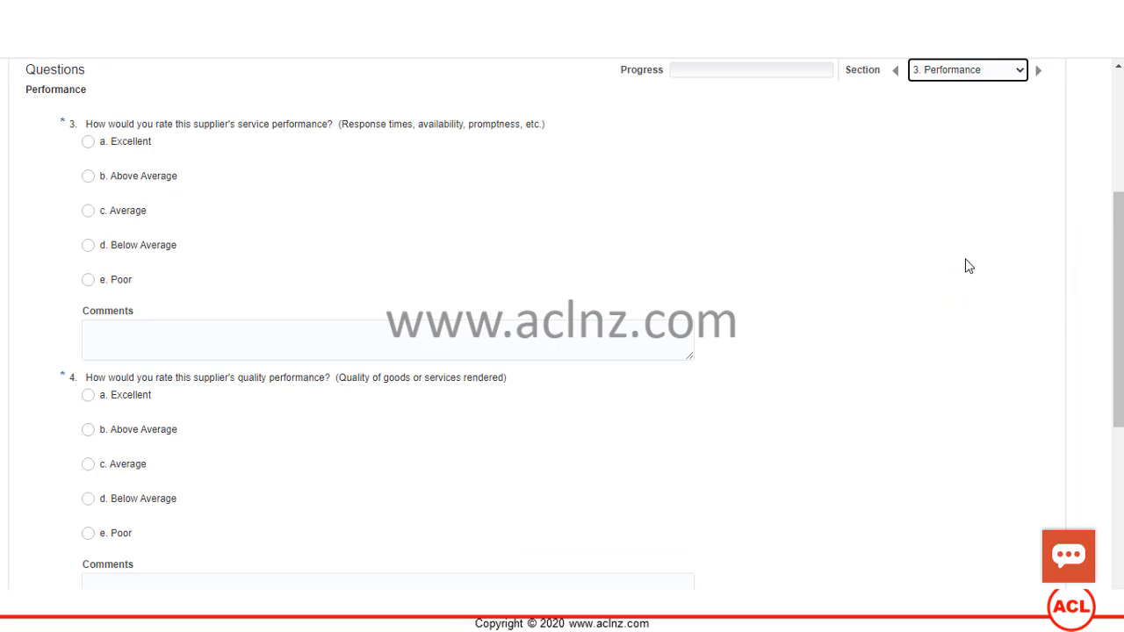
pyautogui.scroll(1, 973, 288)
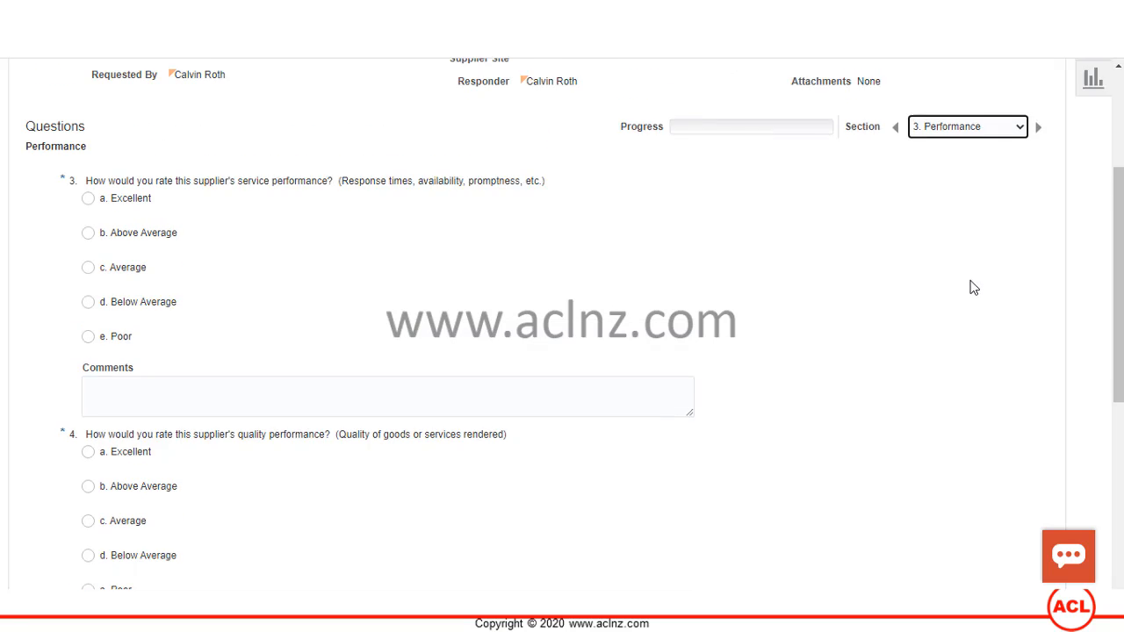
pyautogui.click(974, 153)
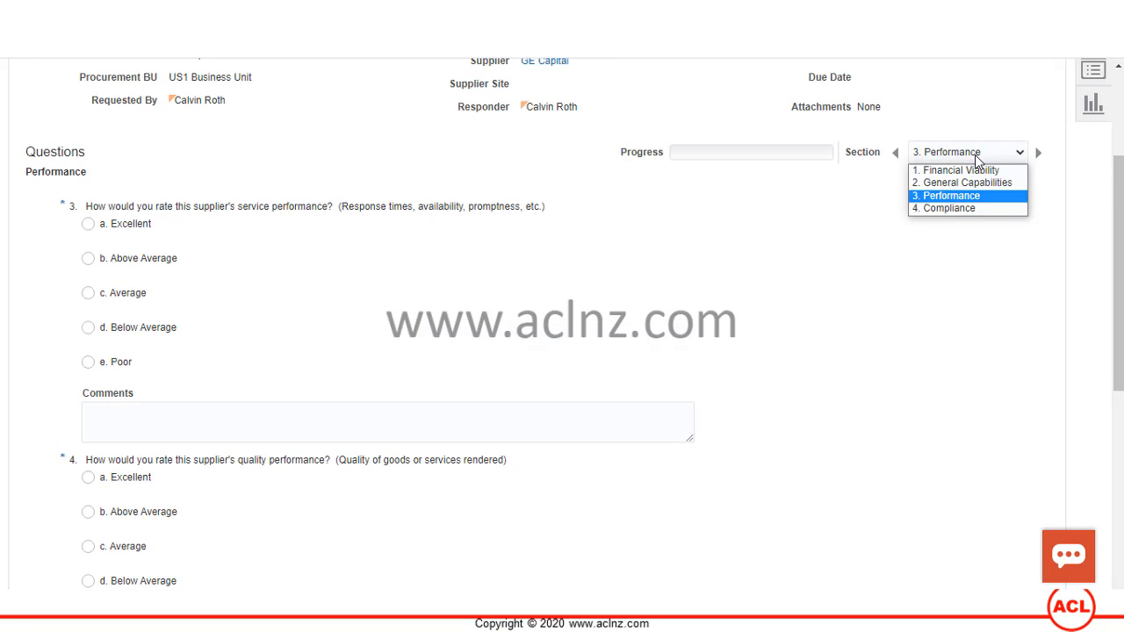
pyautogui.click(976, 209)
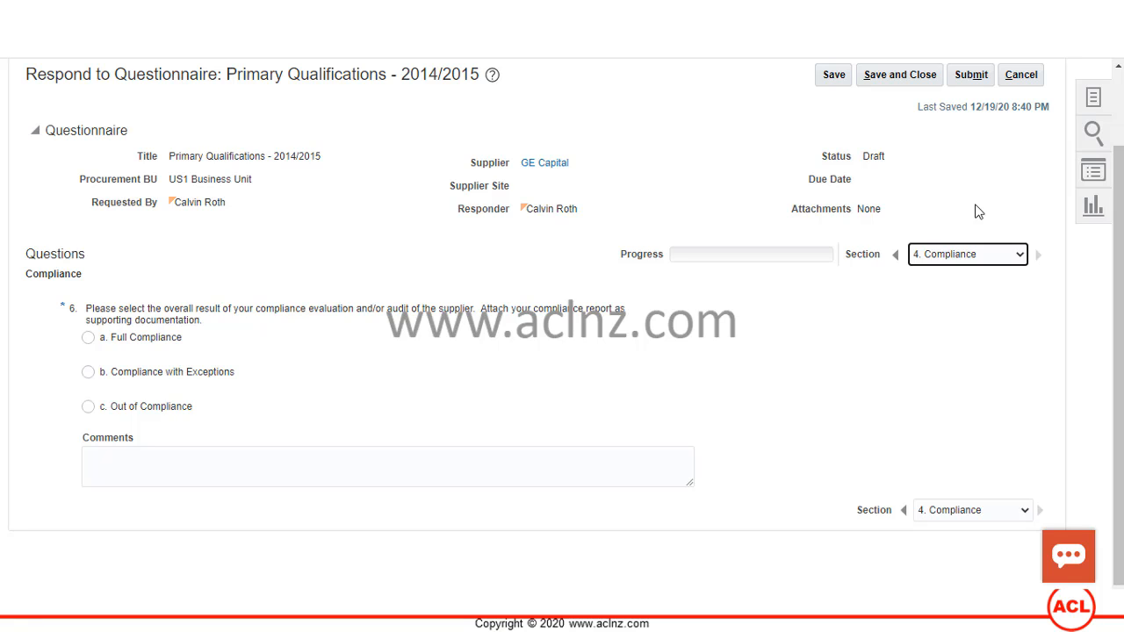
pyautogui.click(1019, 76)
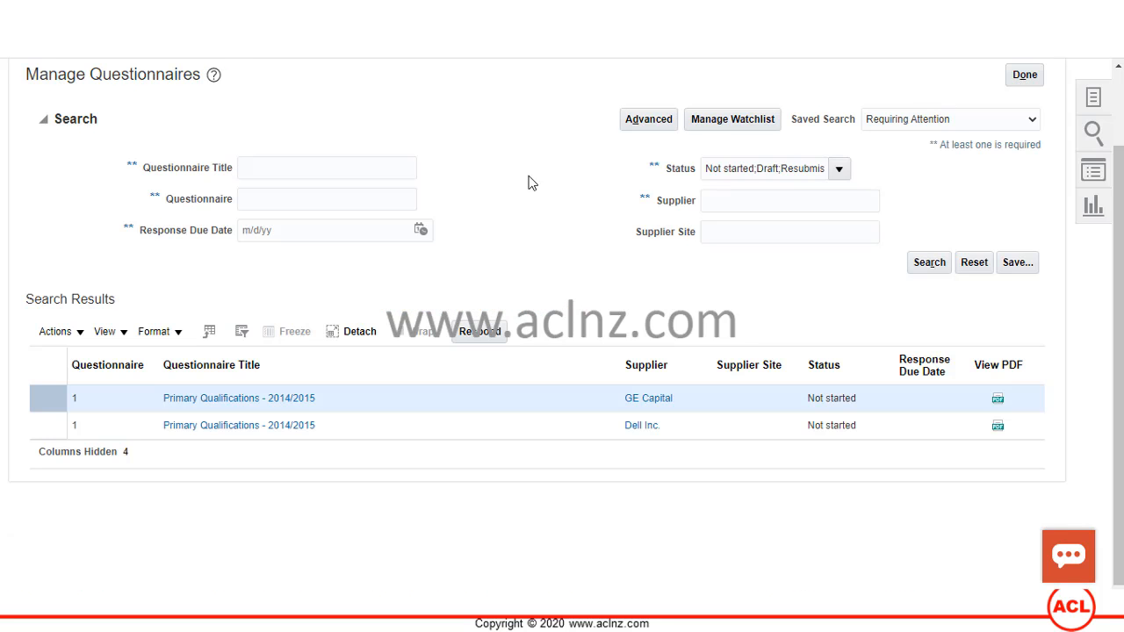
# - Go to Manage Questions and start a new question
pyautogui.click(1096, 102)
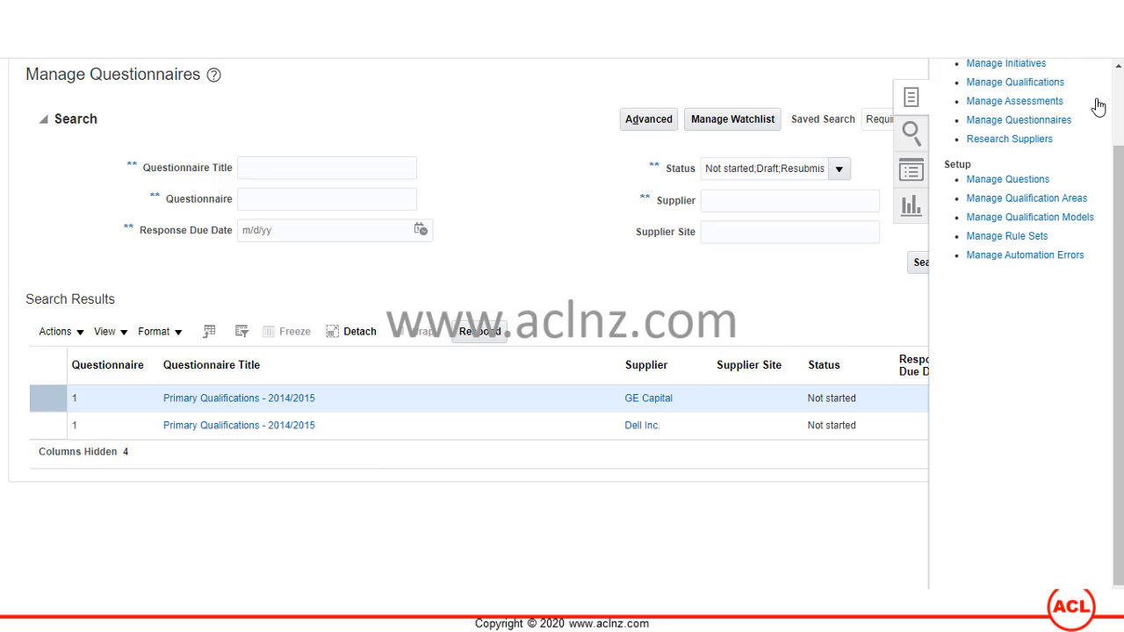
pyautogui.click(999, 180)
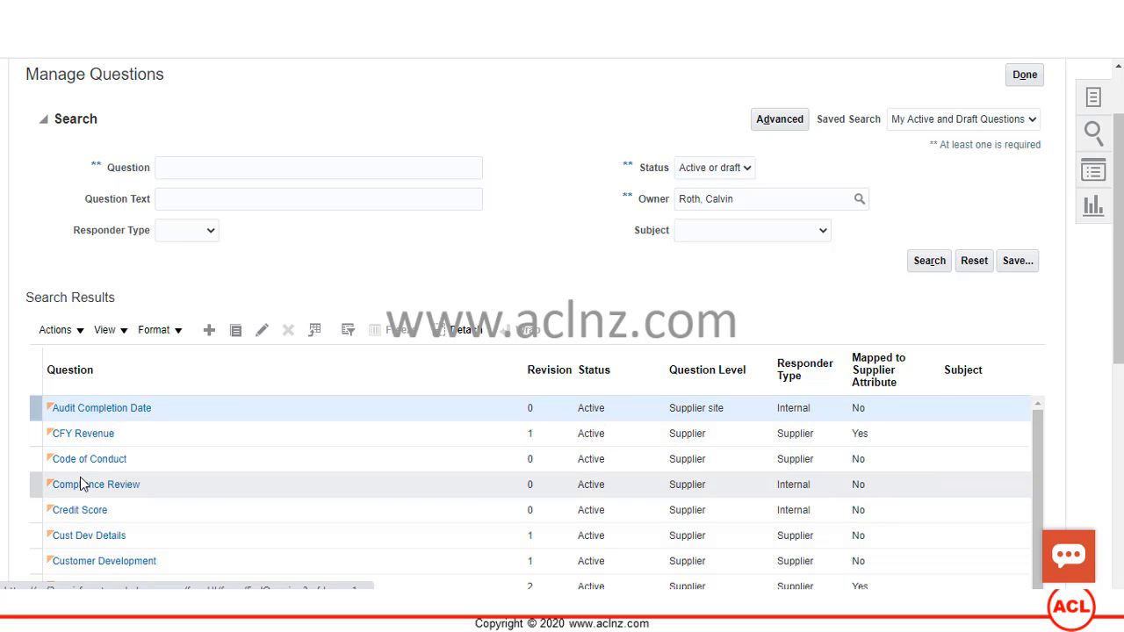
pyautogui.click(209, 330)
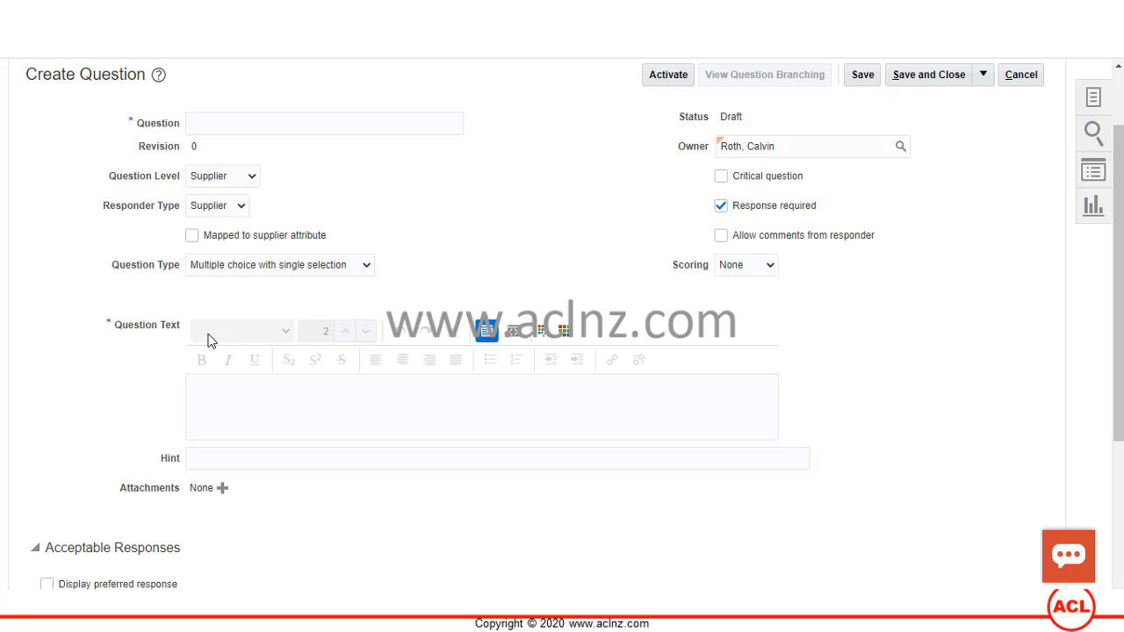
# - Review the name, question text and responder type fields, keeping responder type Supplier
pyautogui.click(260, 120)
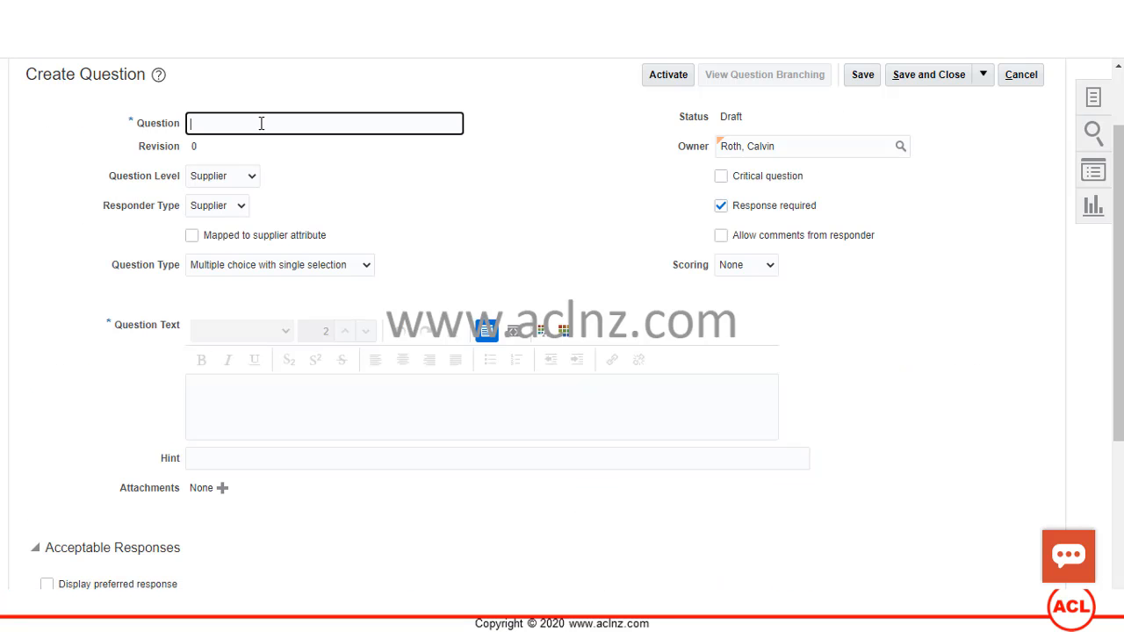
pyautogui.click(256, 399)
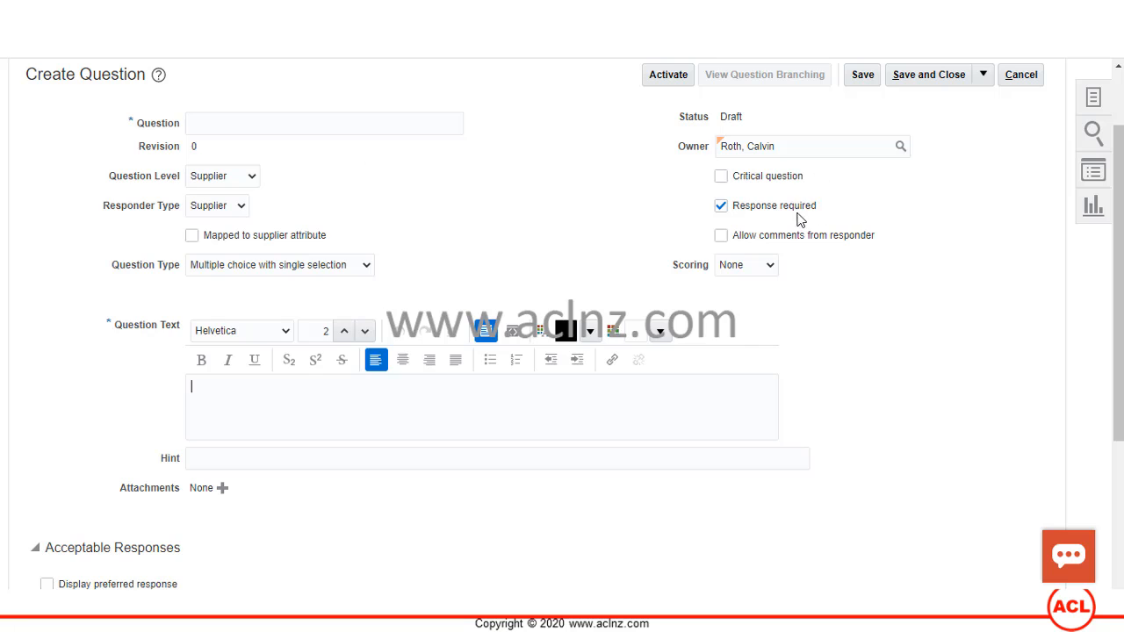
pyautogui.click(241, 206)
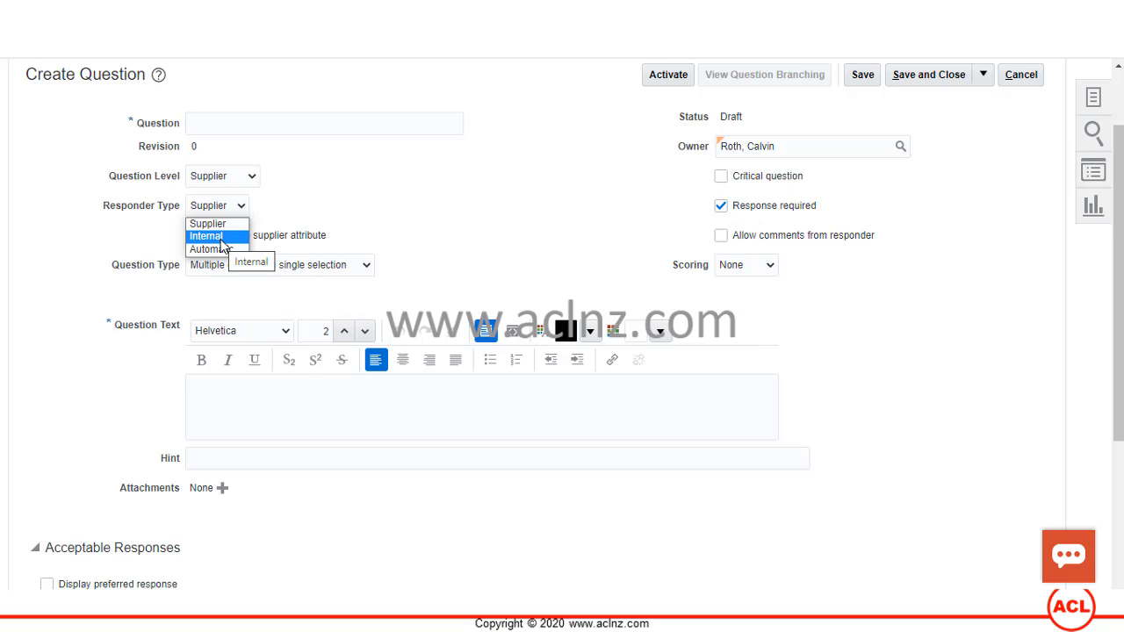
pyautogui.click(372, 174)
pyautogui.scroll(-3, 508, 207)
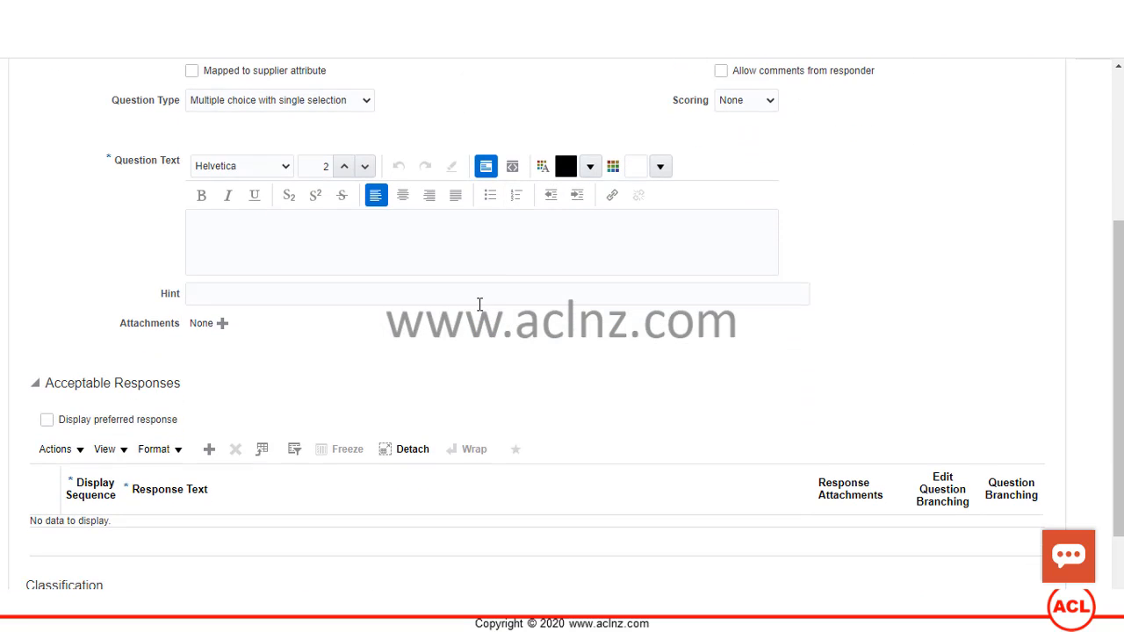
pyautogui.scroll(-2, 478, 304)
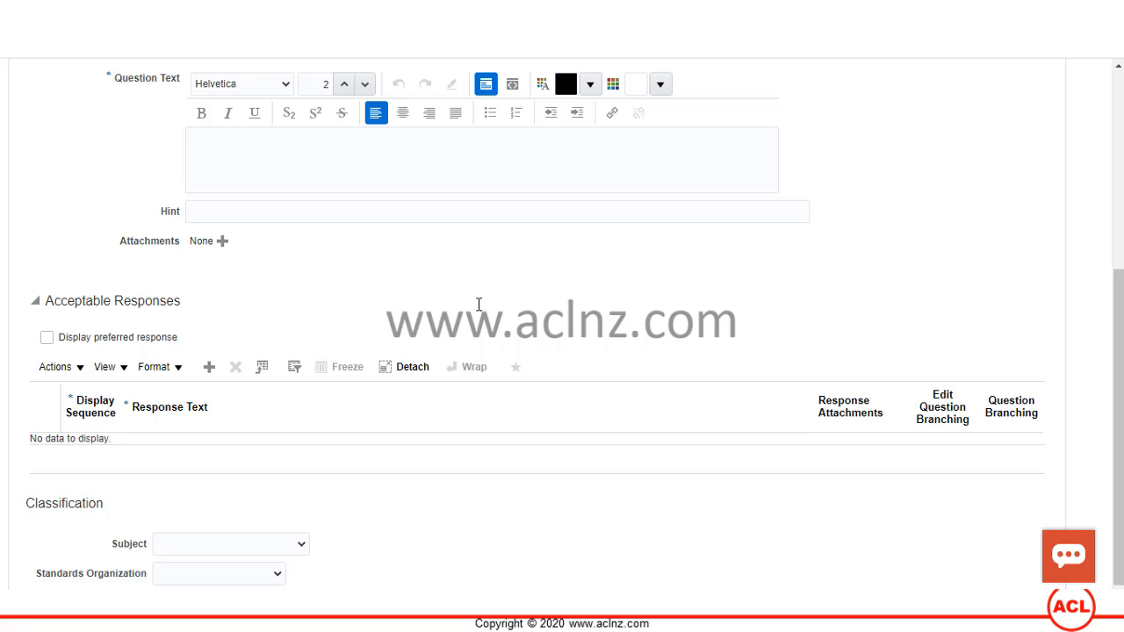
pyautogui.scroll(6, 910, 259)
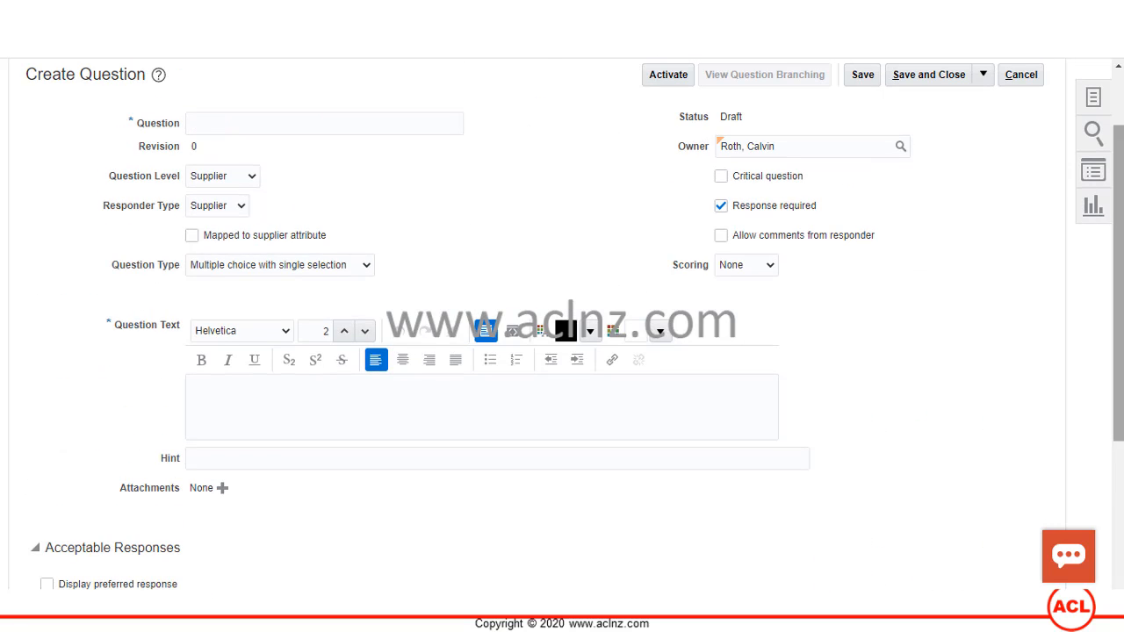
# - Set the question's scoring to Automatic and check that Acceptable Responses is empty
pyautogui.click(770, 268)
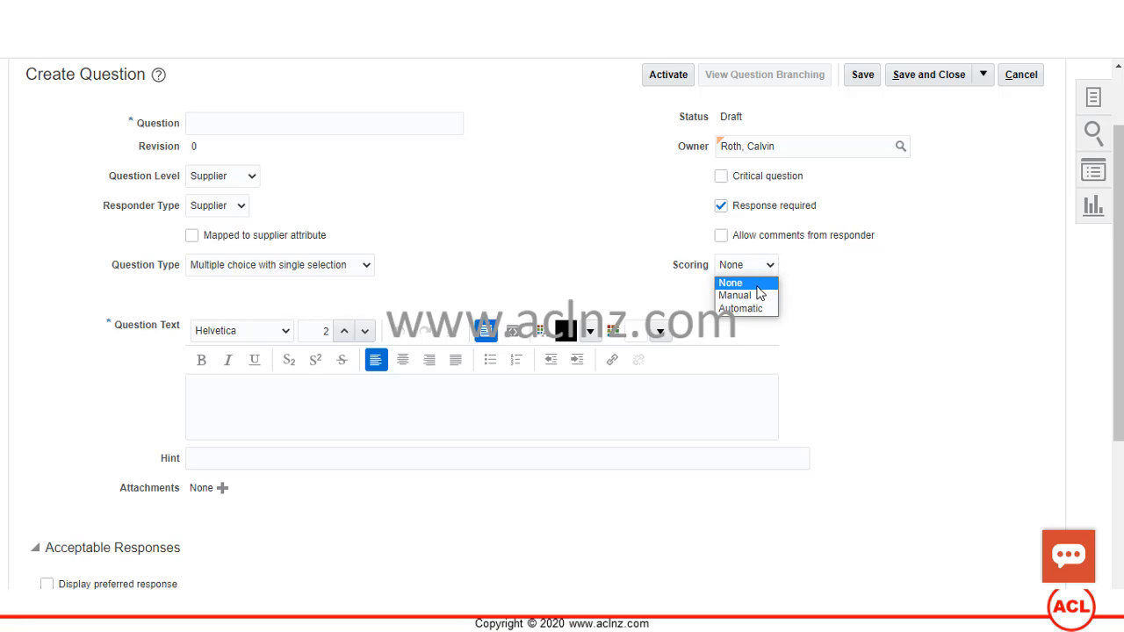
pyautogui.click(746, 309)
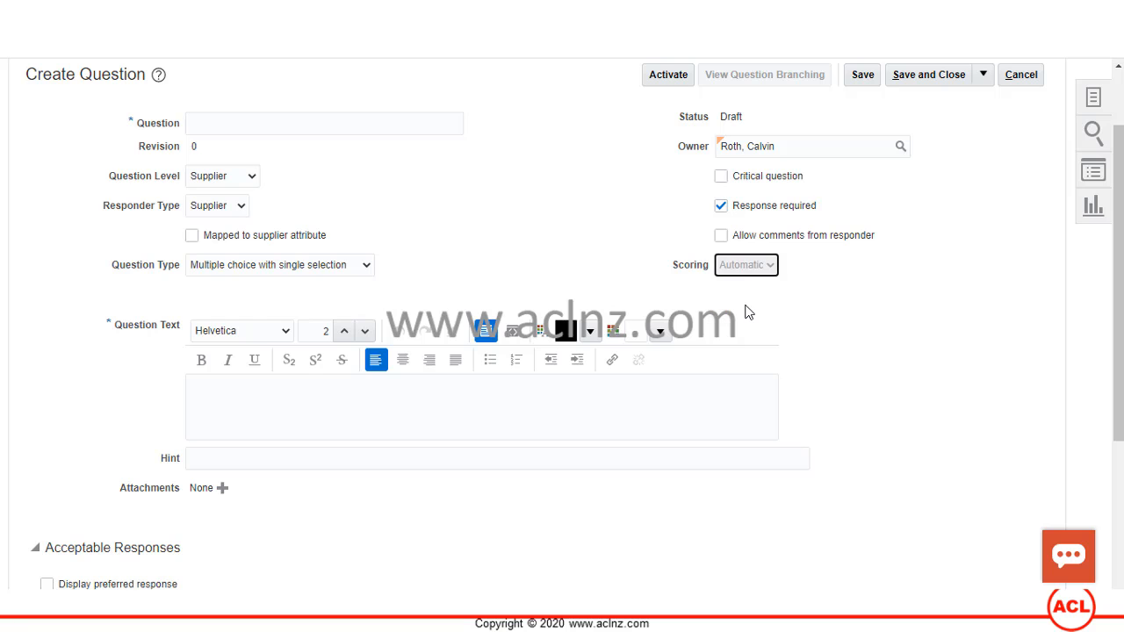
pyautogui.scroll(-3, 942, 322)
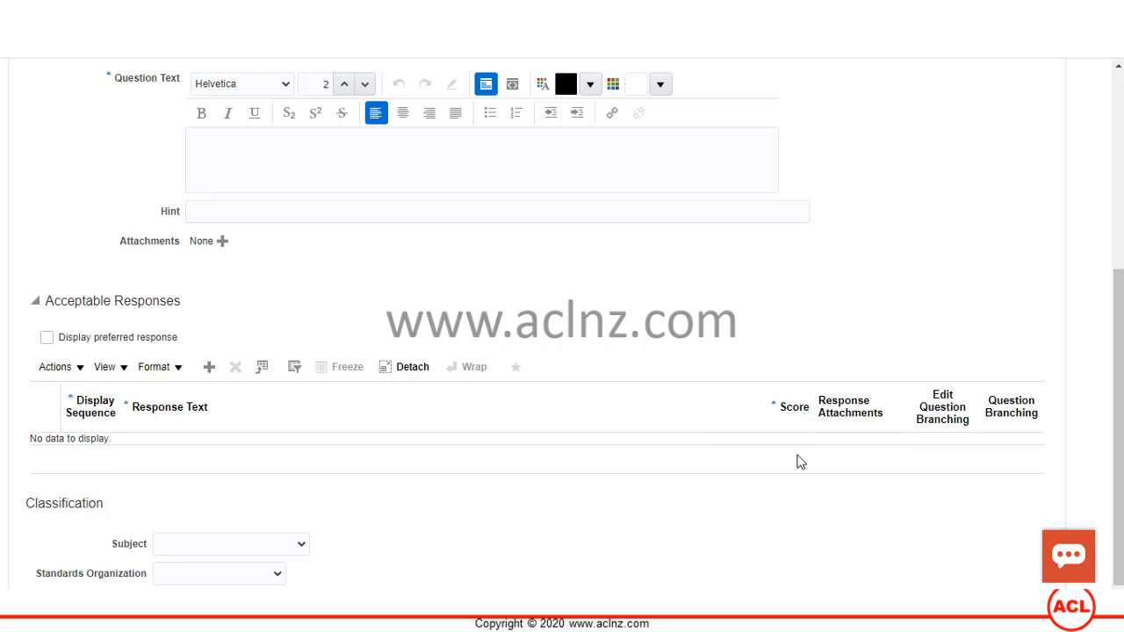
pyautogui.scroll(4, 866, 321)
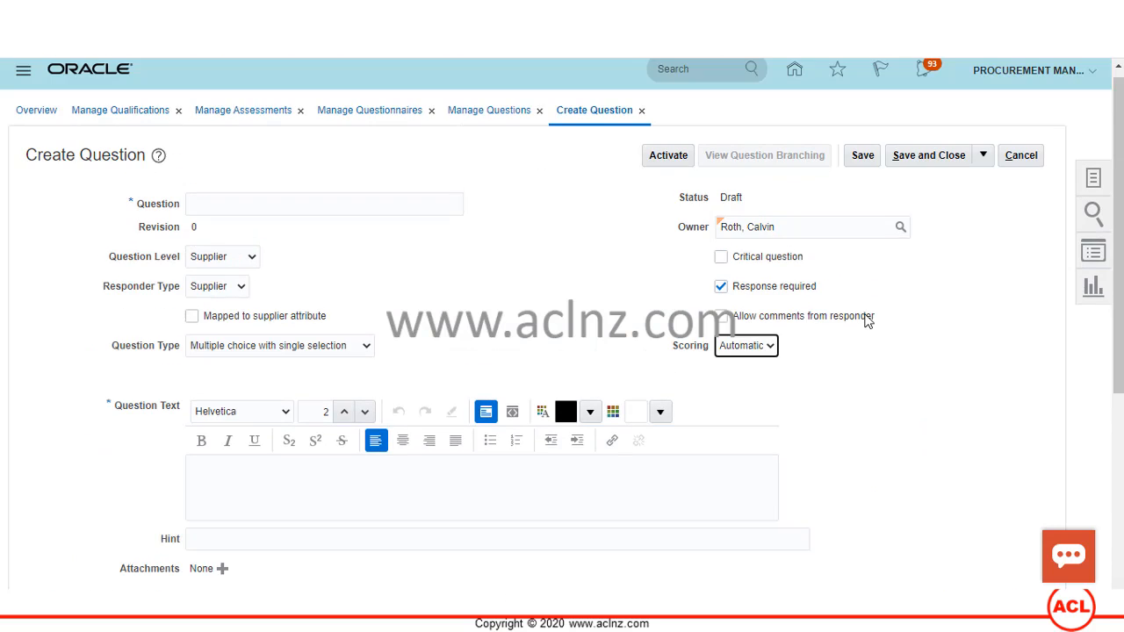
# - Discard the new question and open the Compliance area from Manage Qualification Areas
pyautogui.click(1022, 166)
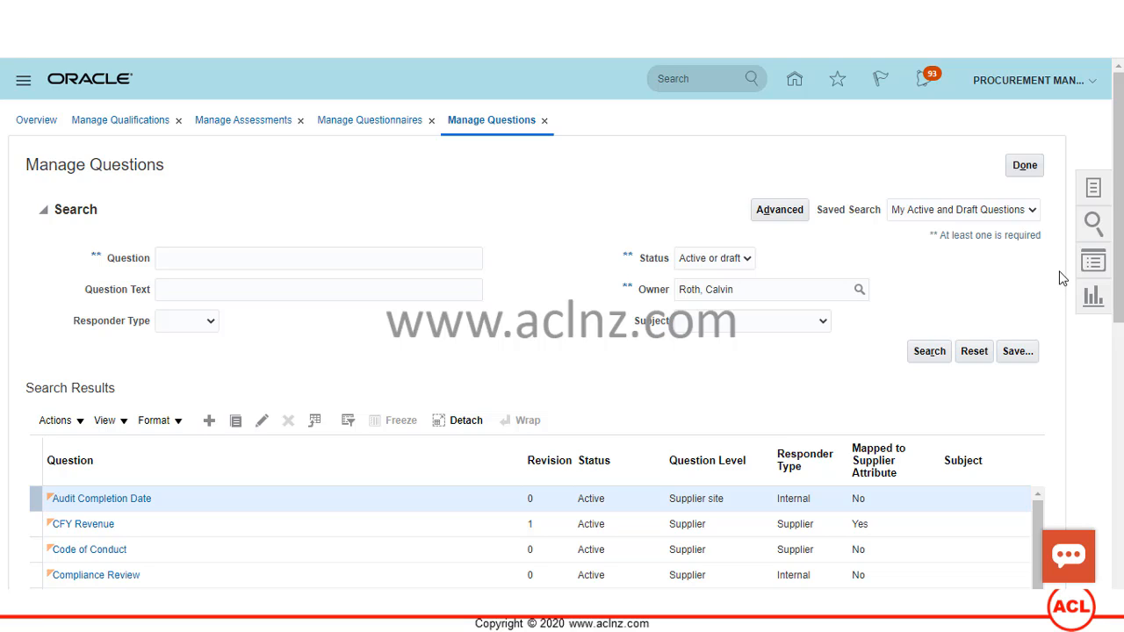
pyautogui.click(1095, 188)
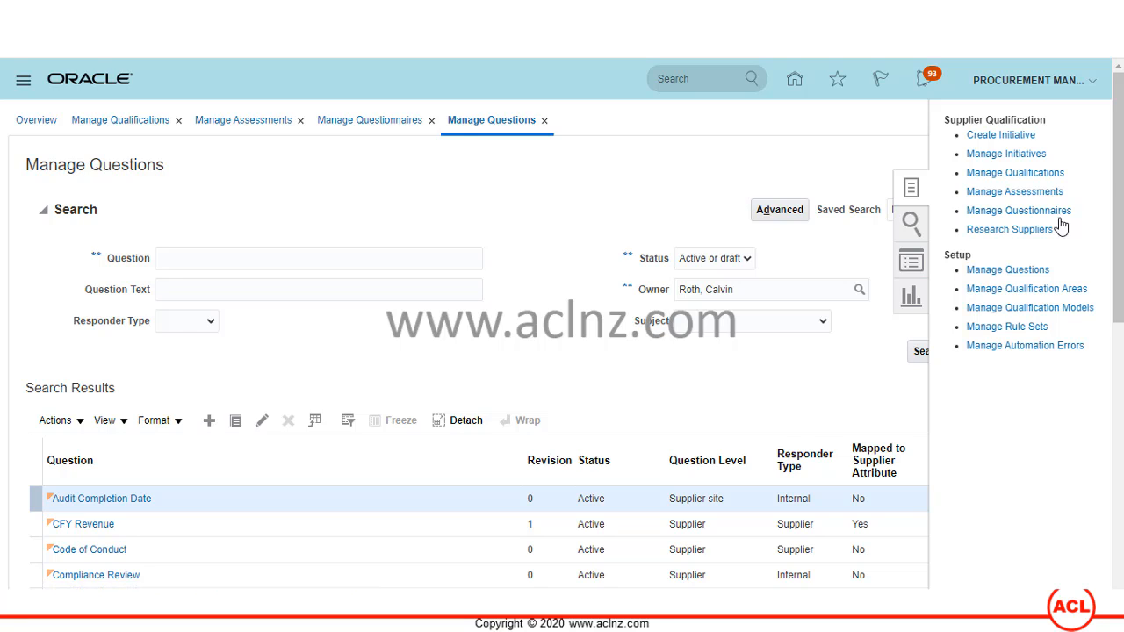
pyautogui.click(1048, 290)
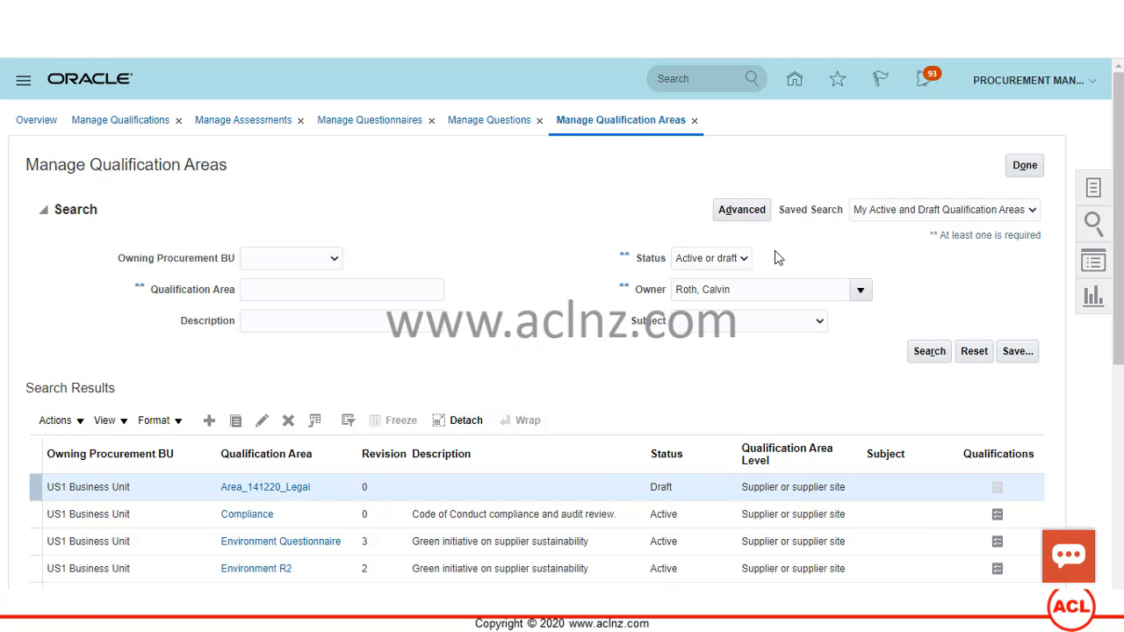
pyautogui.scroll(-3, 523, 339)
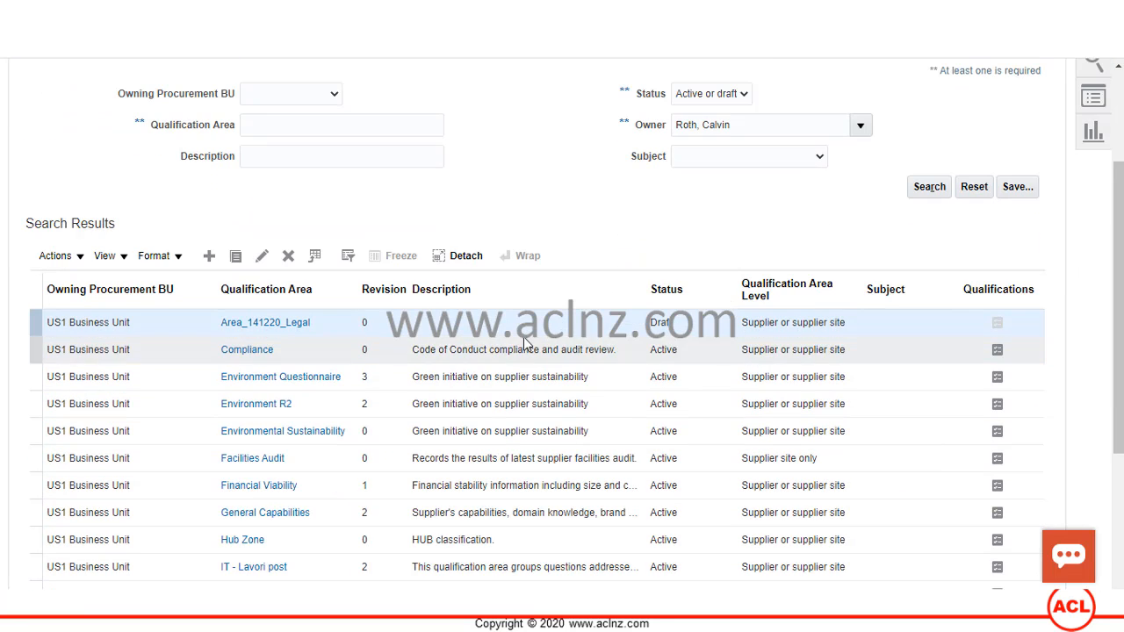
pyautogui.click(250, 351)
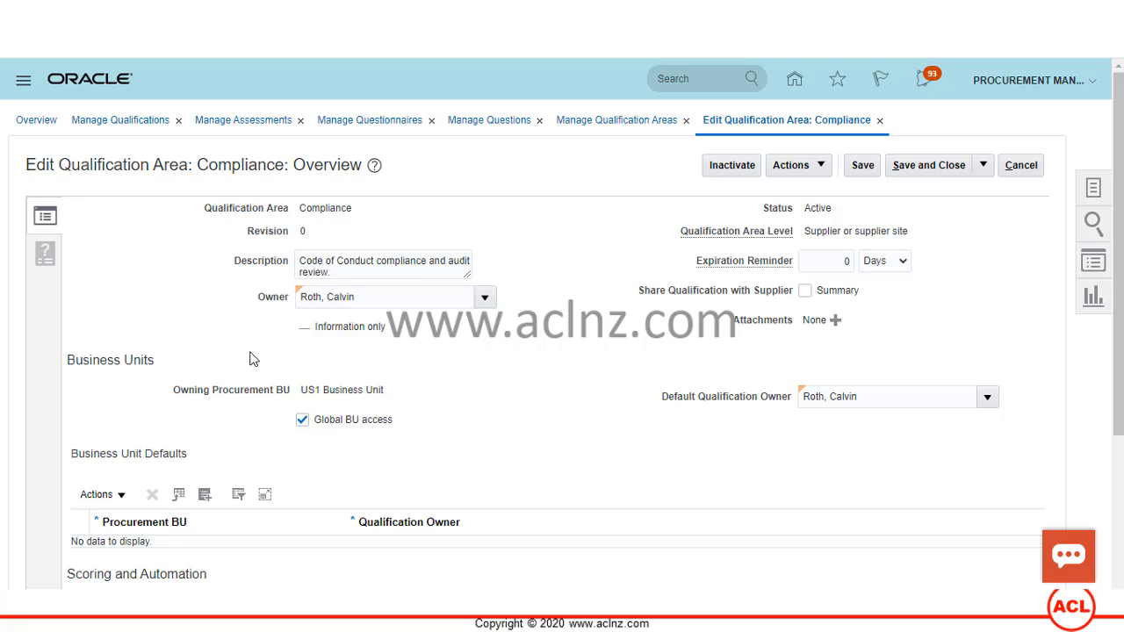
# - On Questions and Outcomes, open Select and Add and try searches by subject and question name
pyautogui.click(45, 253)
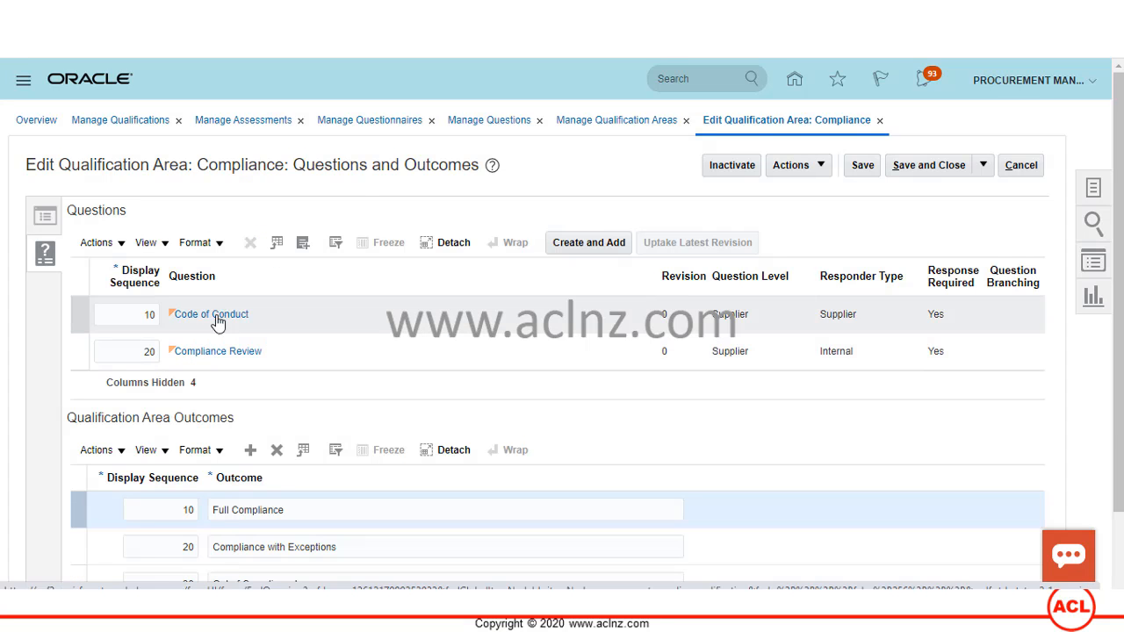
pyautogui.click(302, 243)
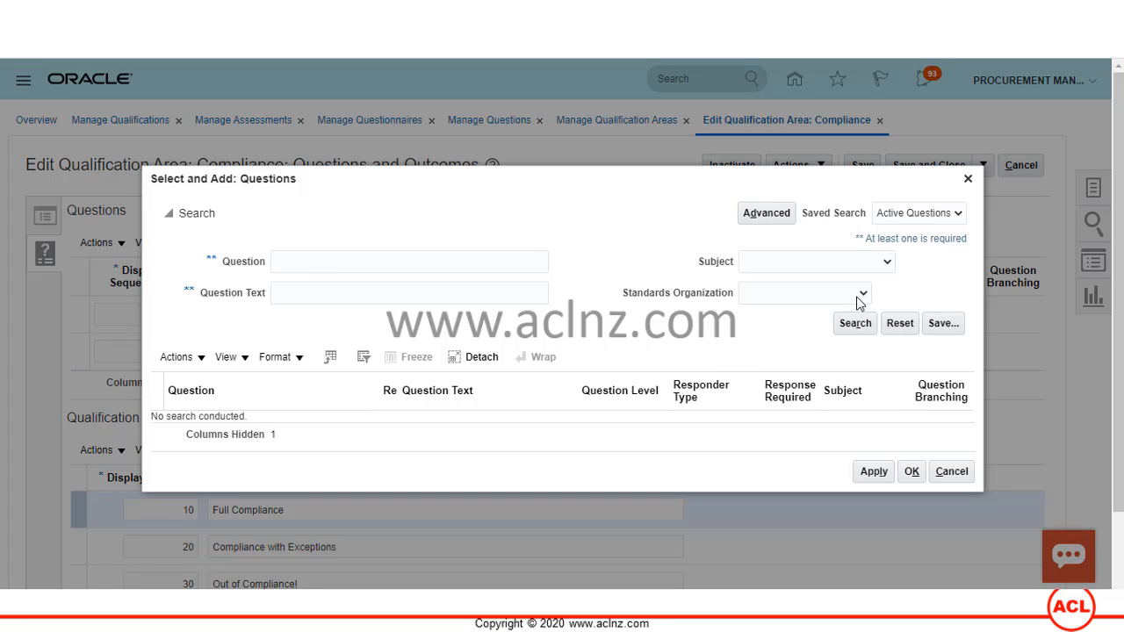
pyautogui.click(851, 323)
pyautogui.click(272, 292)
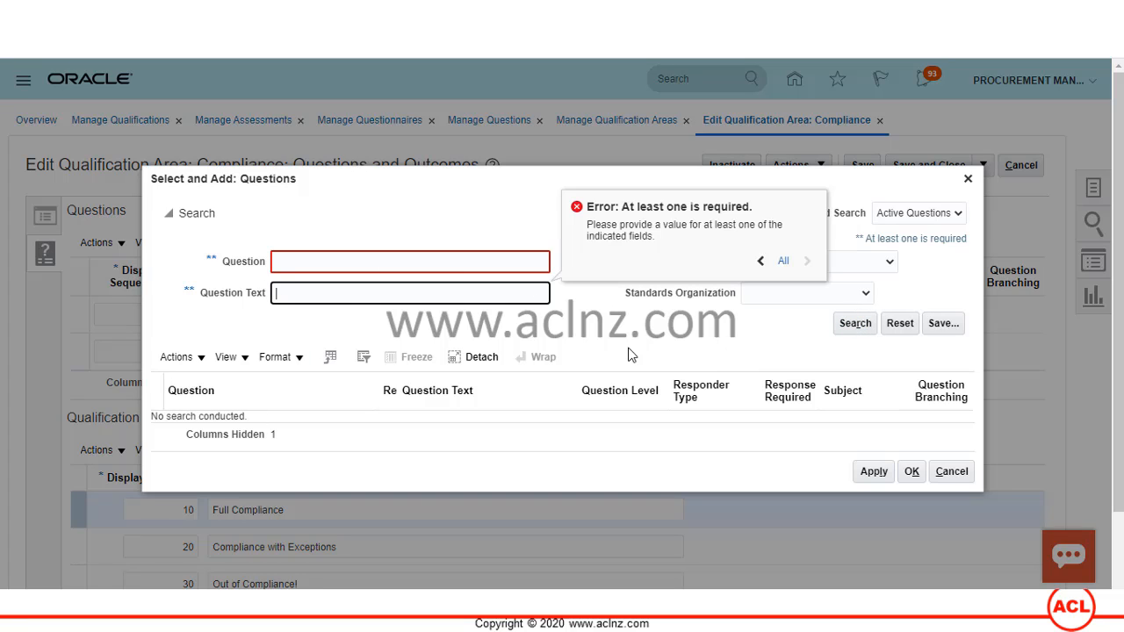
pyautogui.click(891, 262)
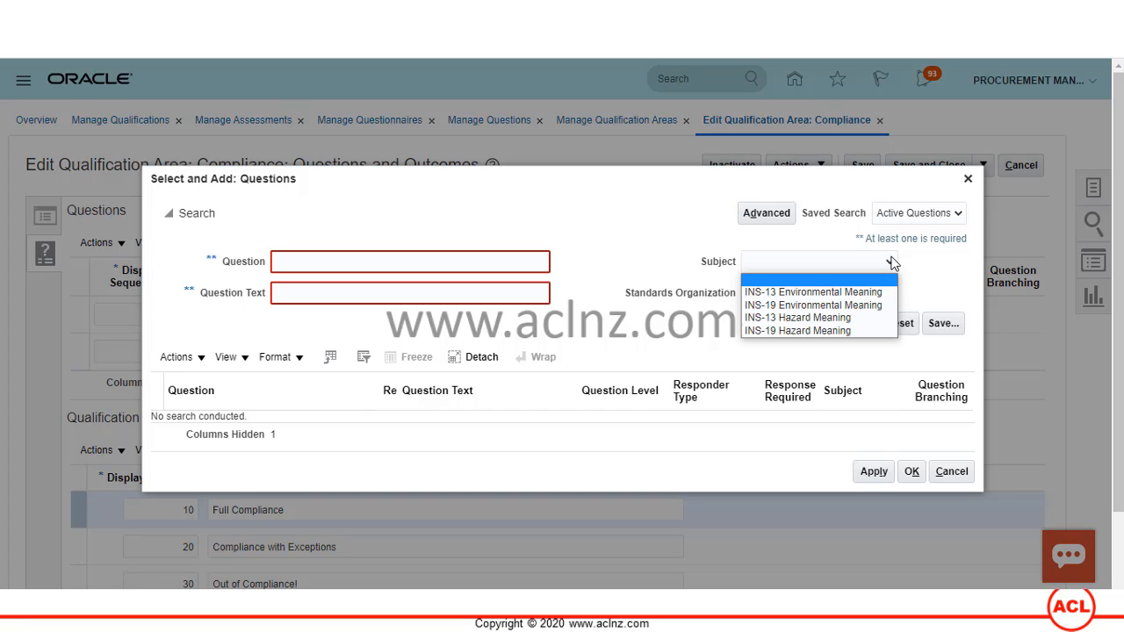
pyautogui.click(891, 261)
pyautogui.click(869, 293)
pyautogui.click(869, 292)
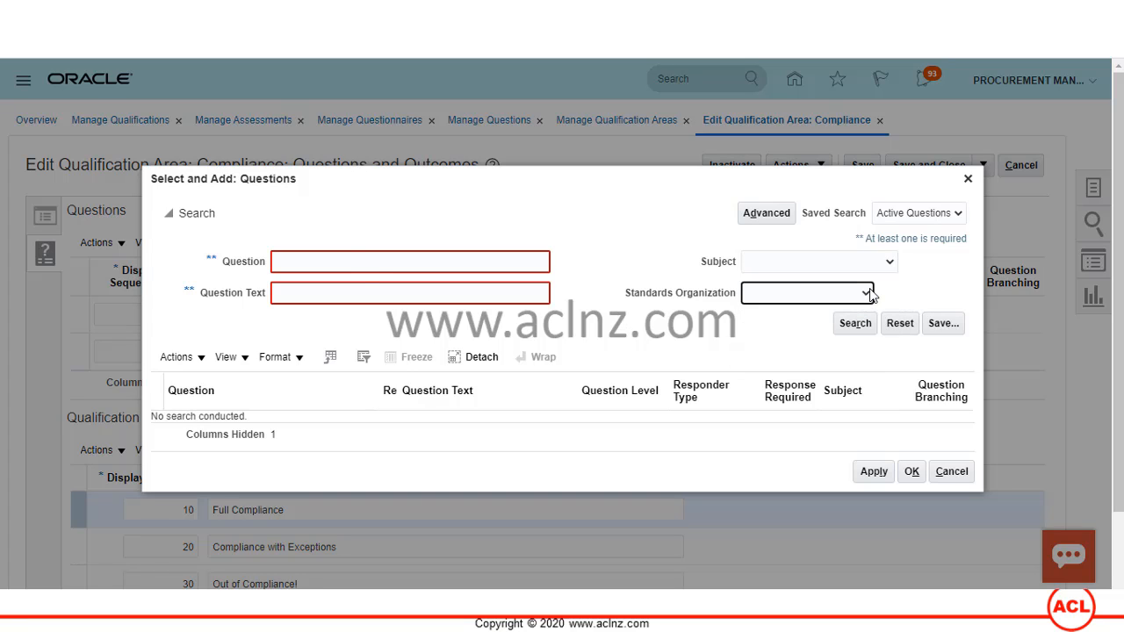
pyautogui.click(345, 261)
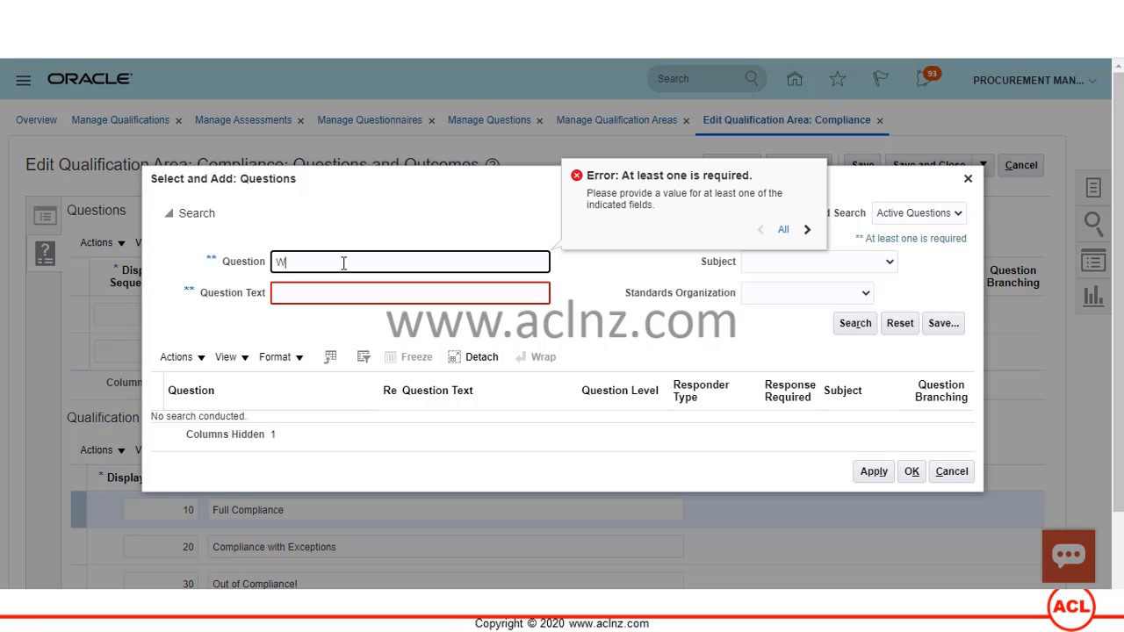
pyautogui.click(856, 324)
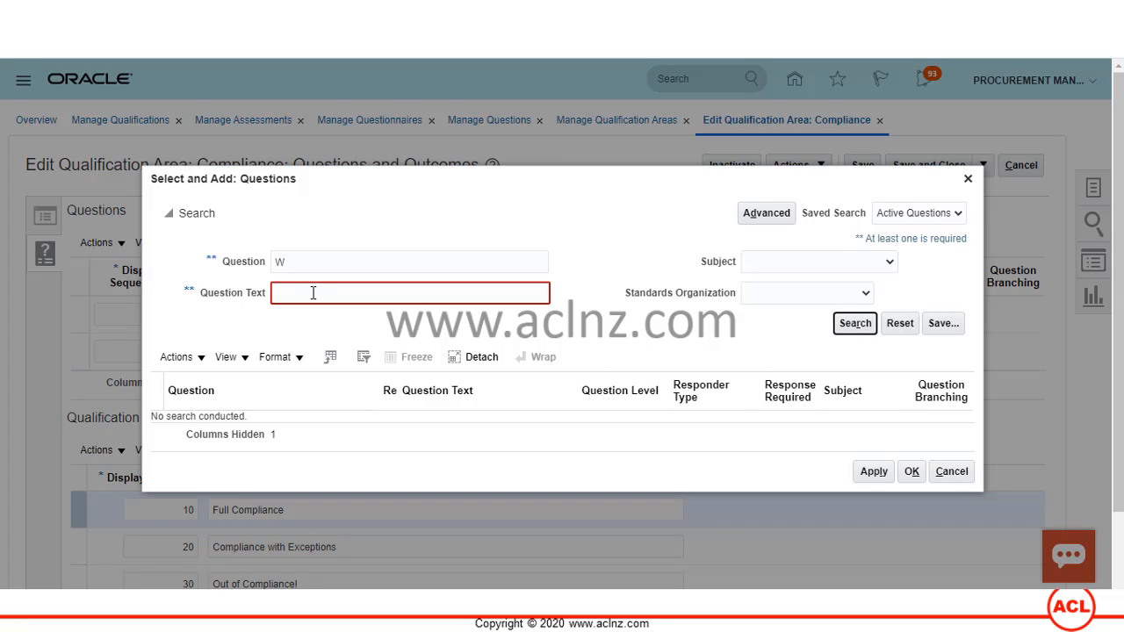
# - Search Question Text 'S' and add Audit Completion Date to the Compliance area
pyautogui.click(306, 264)
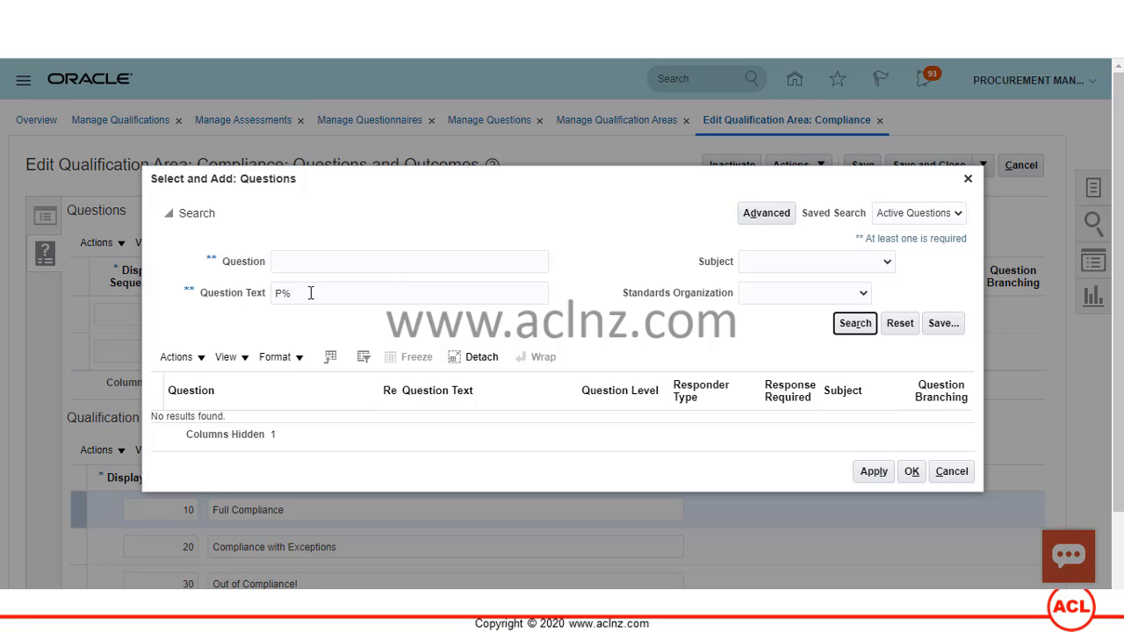
pyautogui.moveTo(310, 293); pyautogui.dragTo(253, 295)
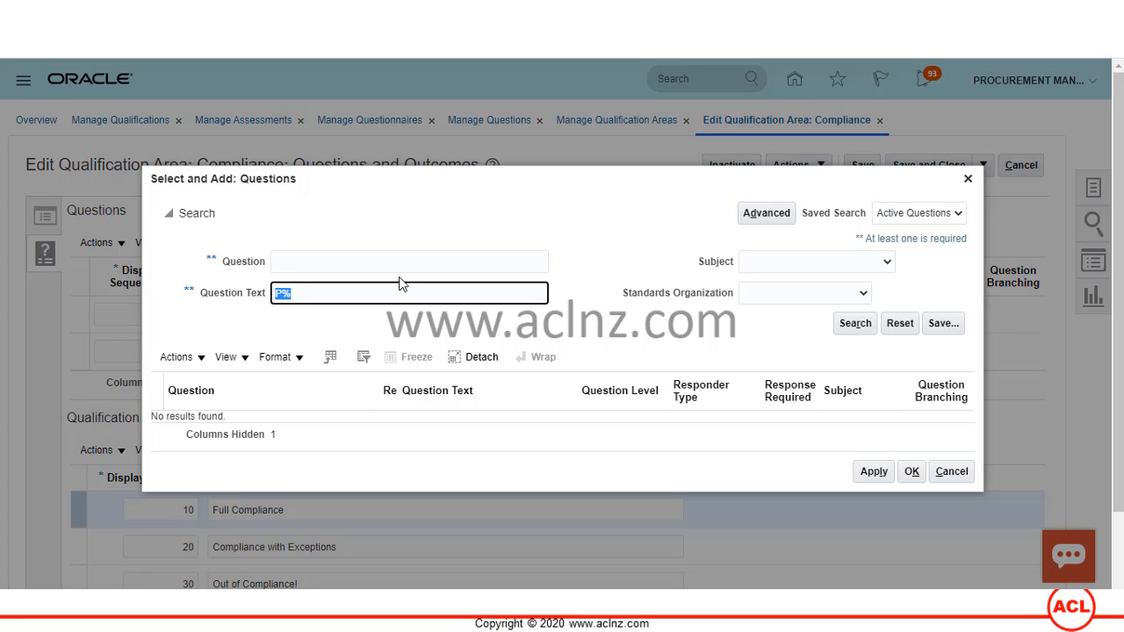
pyautogui.press('BackSpace')
pyautogui.write('S')
pyautogui.click(861, 325)
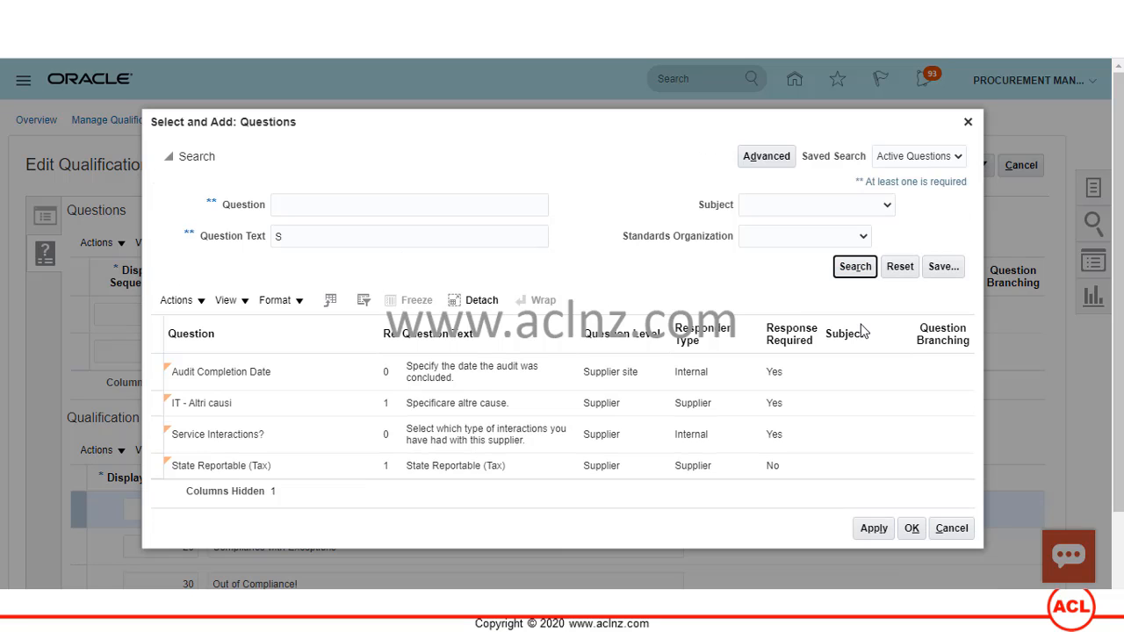
pyautogui.click(297, 235)
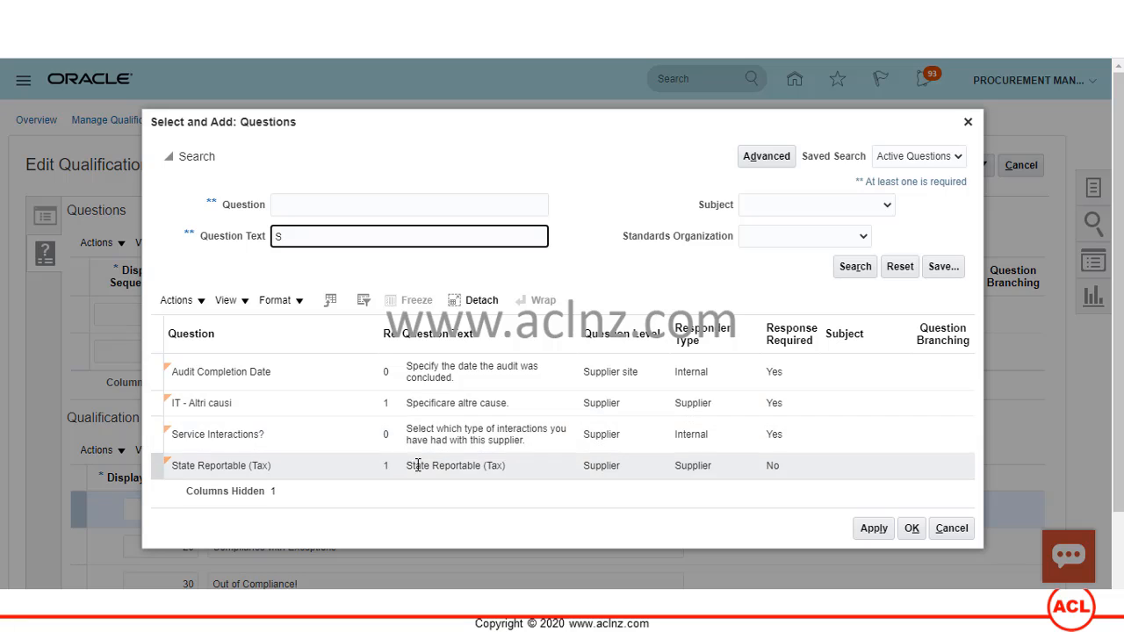
pyautogui.click(419, 379)
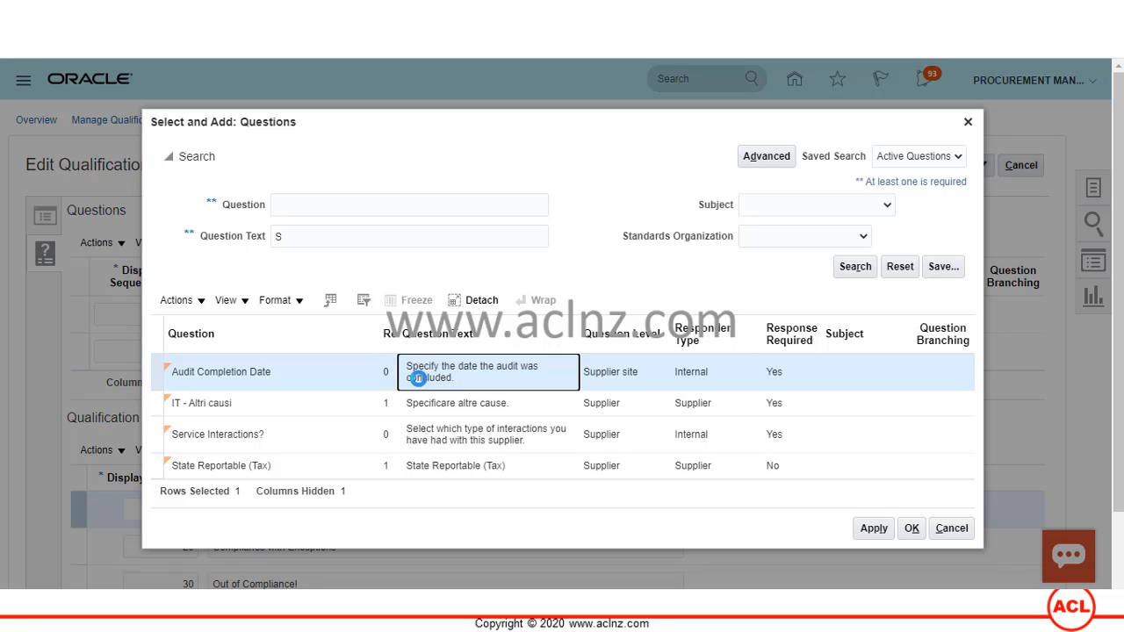
pyautogui.click(872, 529)
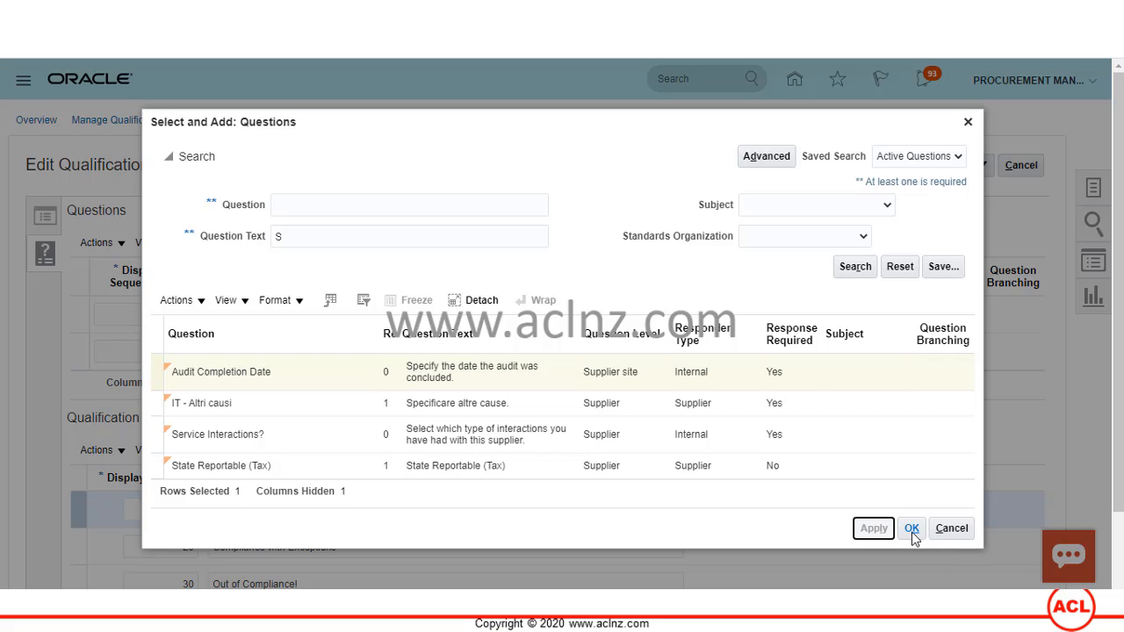
pyautogui.click(912, 530)
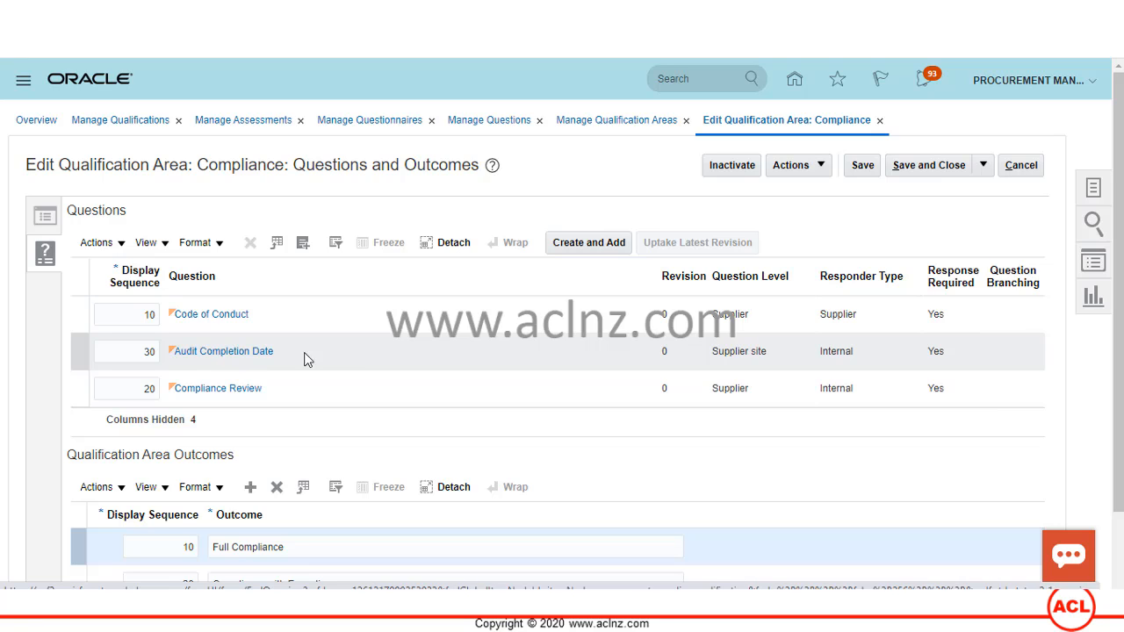
# - Remove Audit Completion Date from the Compliance area's questions and show the task list
pyautogui.click(332, 355)
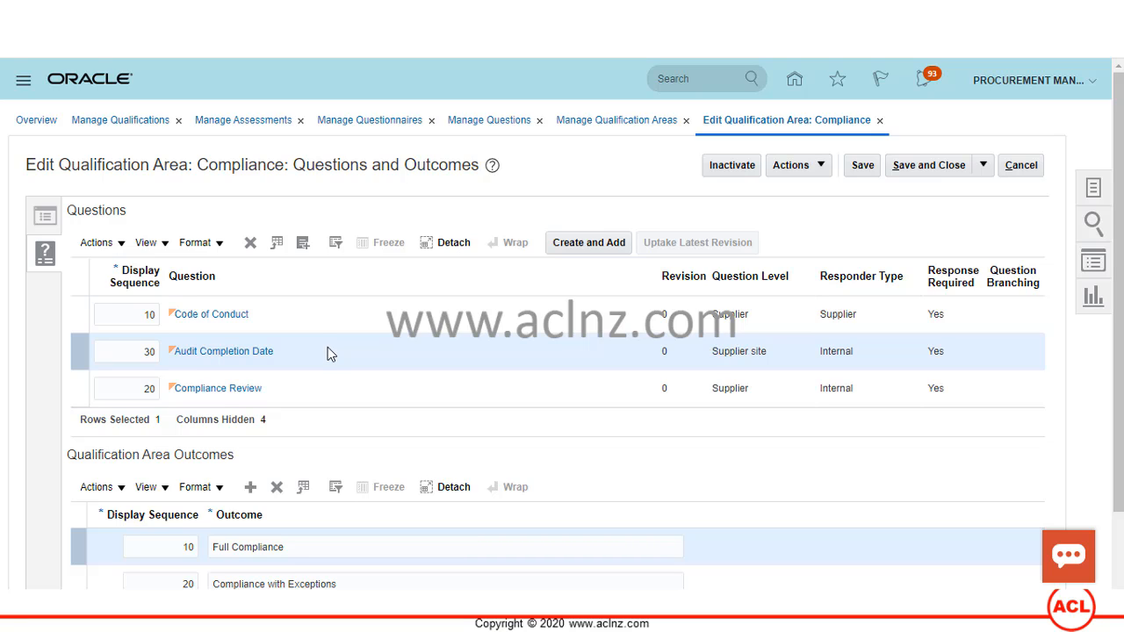
pyautogui.click(249, 250)
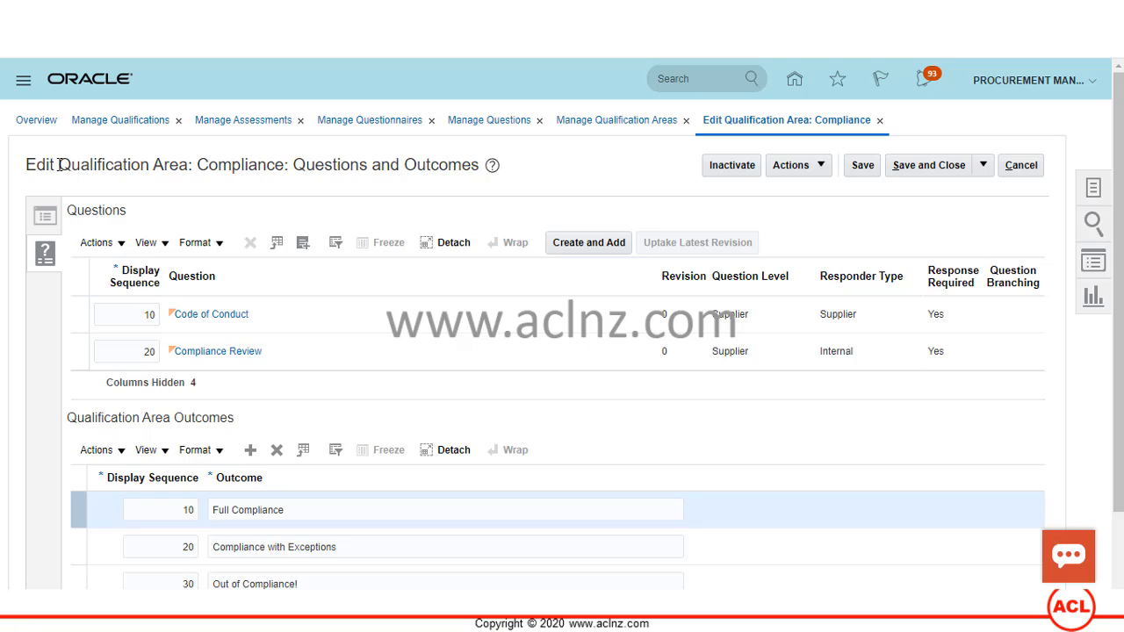
pyautogui.moveTo(58, 165); pyautogui.dragTo(192, 170)
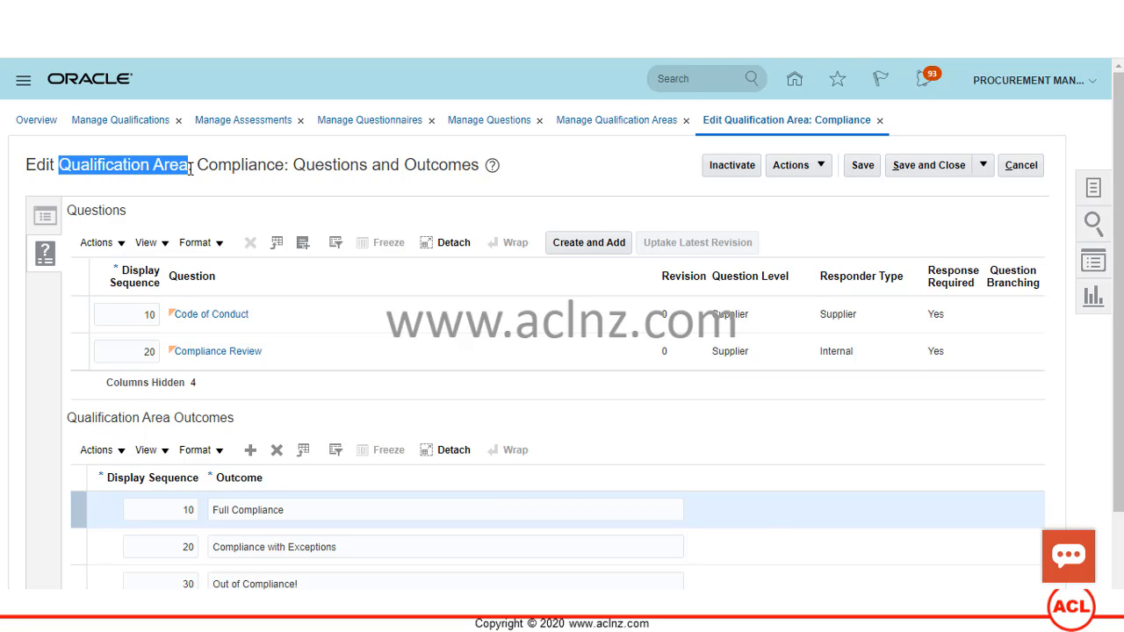
pyautogui.click(1095, 189)
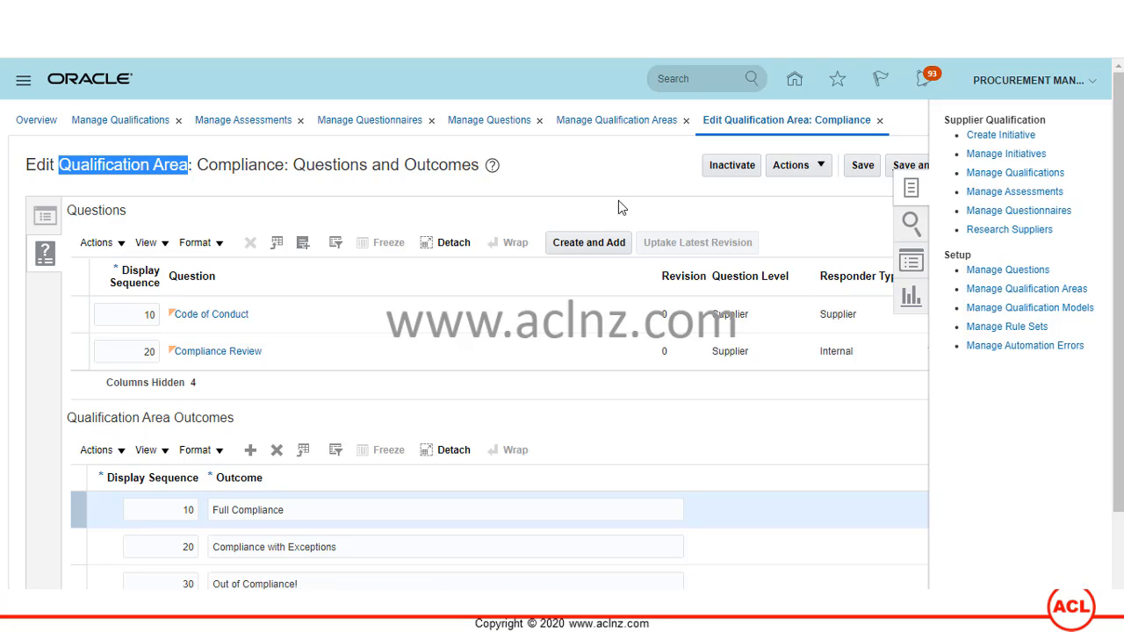
# - Open the Sustainability Assessment model's Areas and Outcomes from Manage Qualification Models
pyautogui.click(1037, 308)
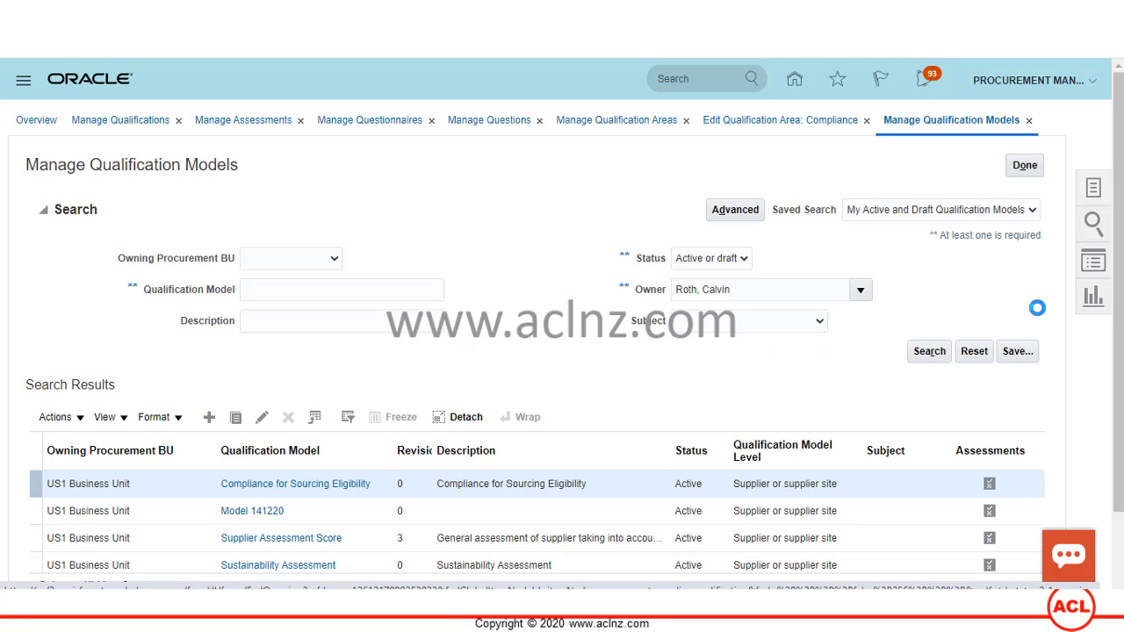
pyautogui.scroll(-1, 615, 362)
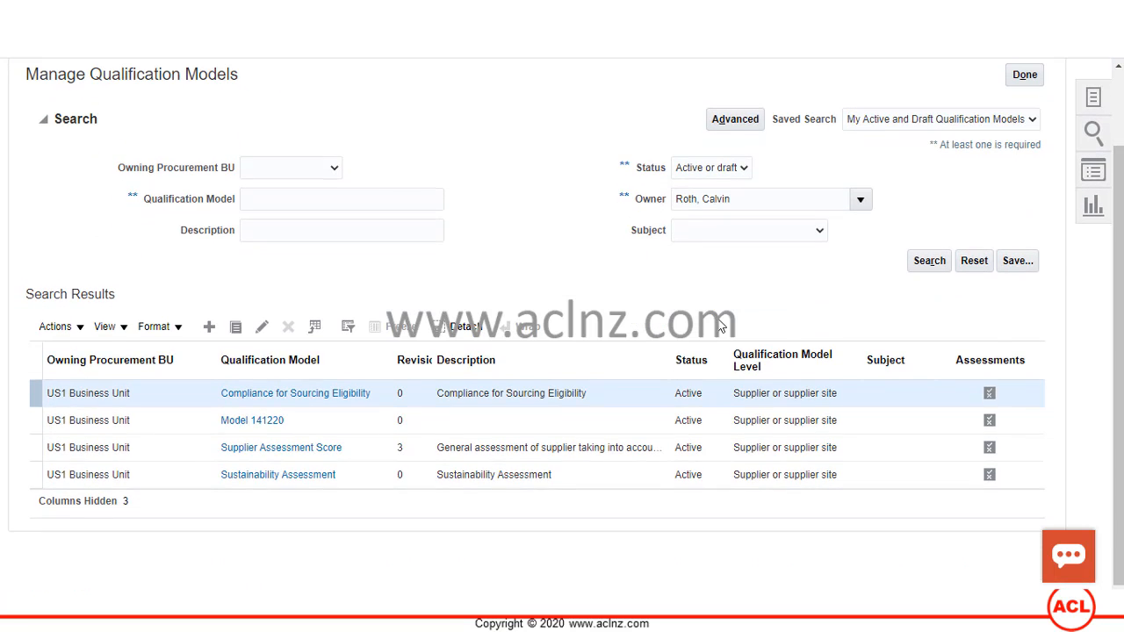
pyautogui.click(276, 475)
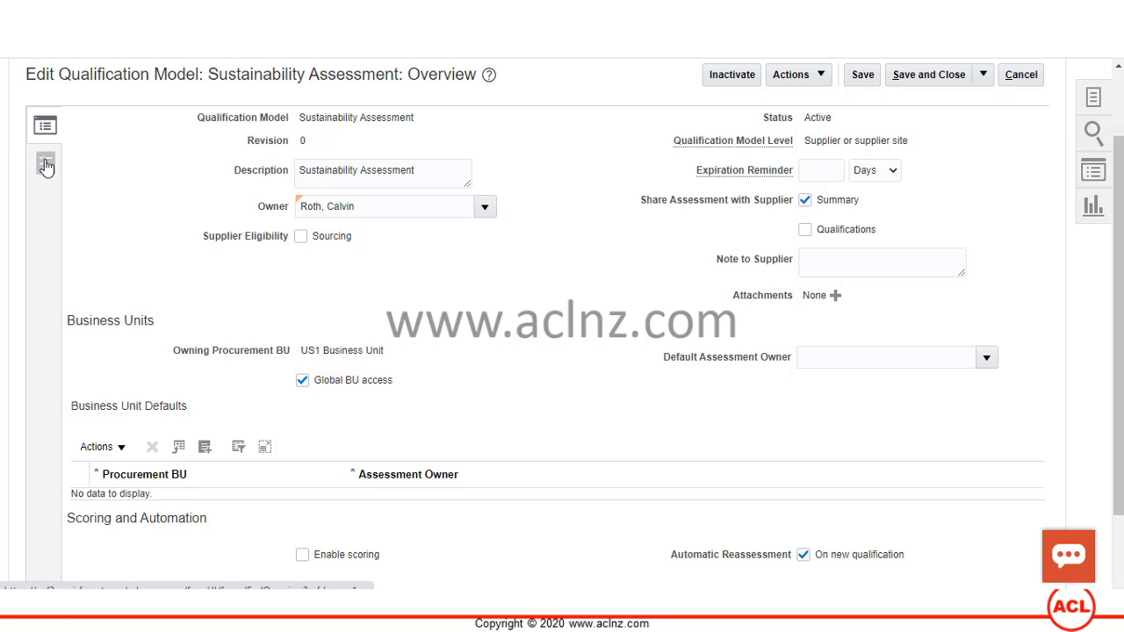
pyautogui.click(46, 165)
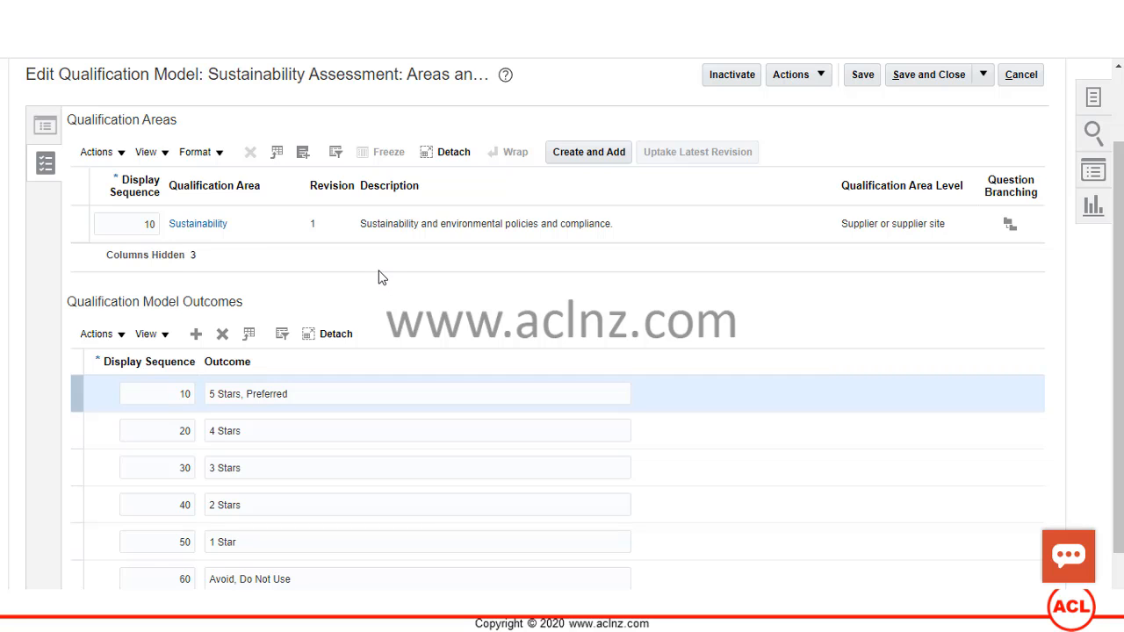
pyautogui.scroll(2, 378, 278)
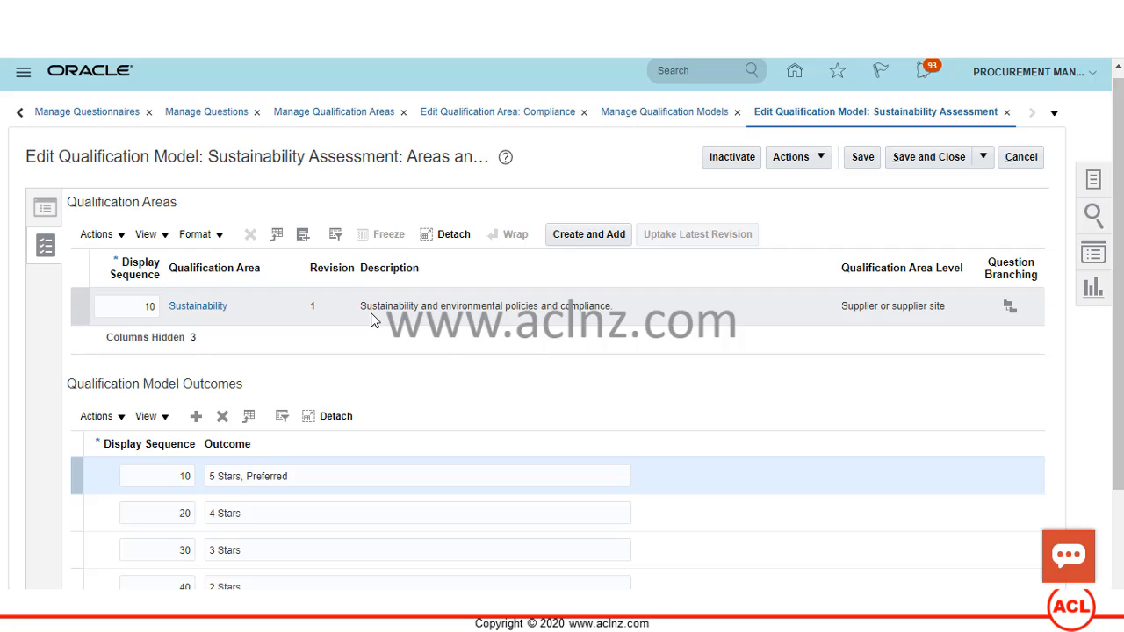
# - Search qualification areas for 'E' and add Environment Questionnaire to the model
pyautogui.click(302, 237)
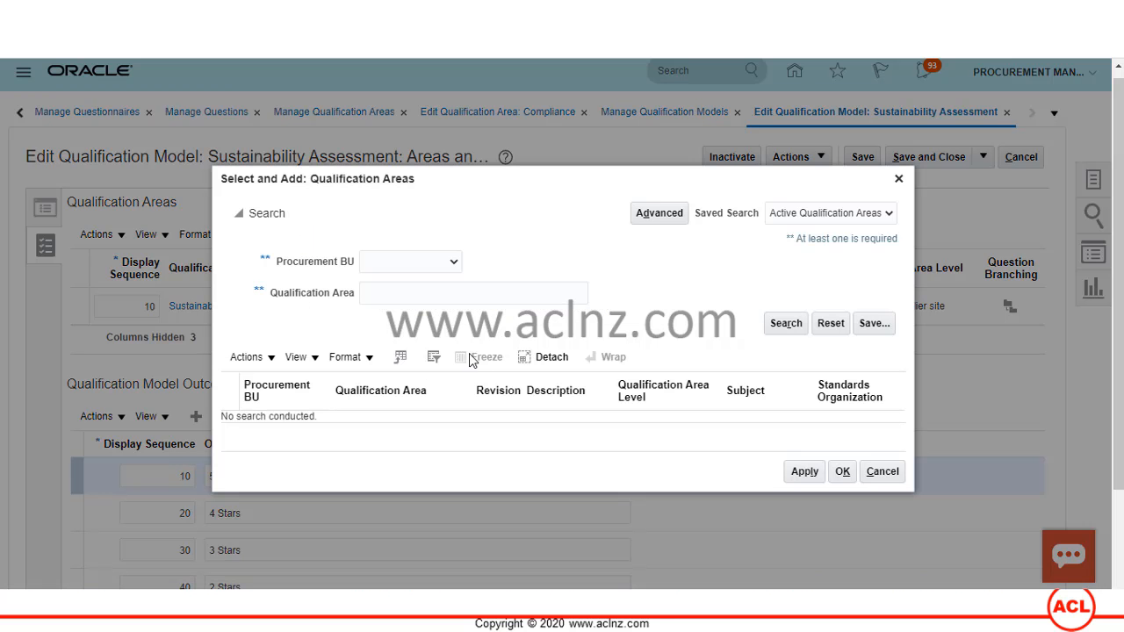
pyautogui.click(451, 297)
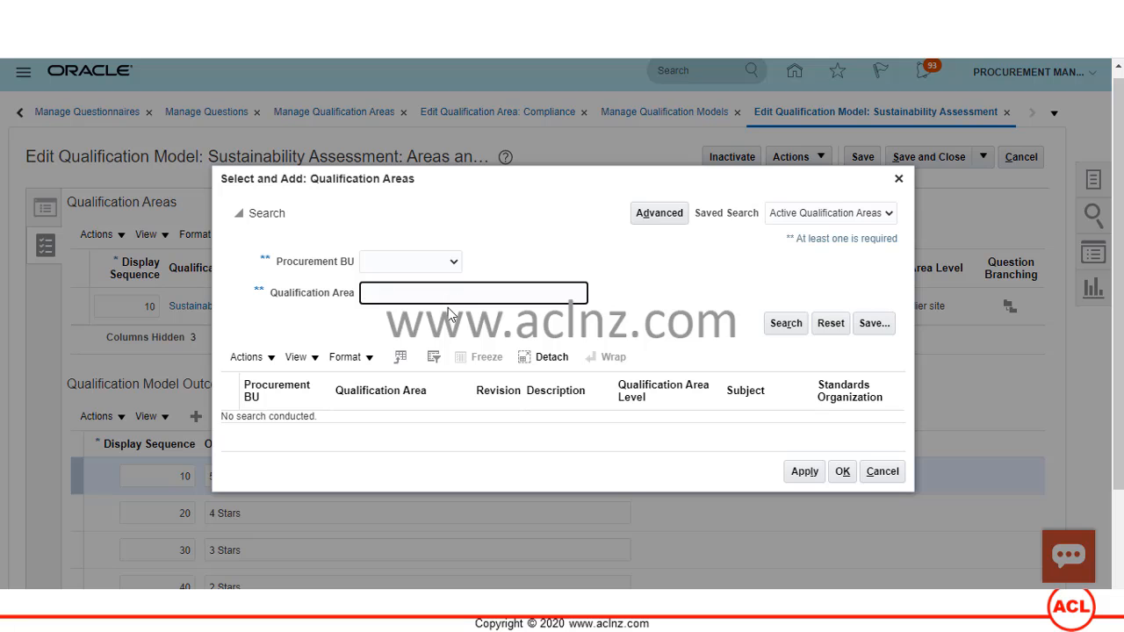
pyautogui.write('E')
pyautogui.click(786, 323)
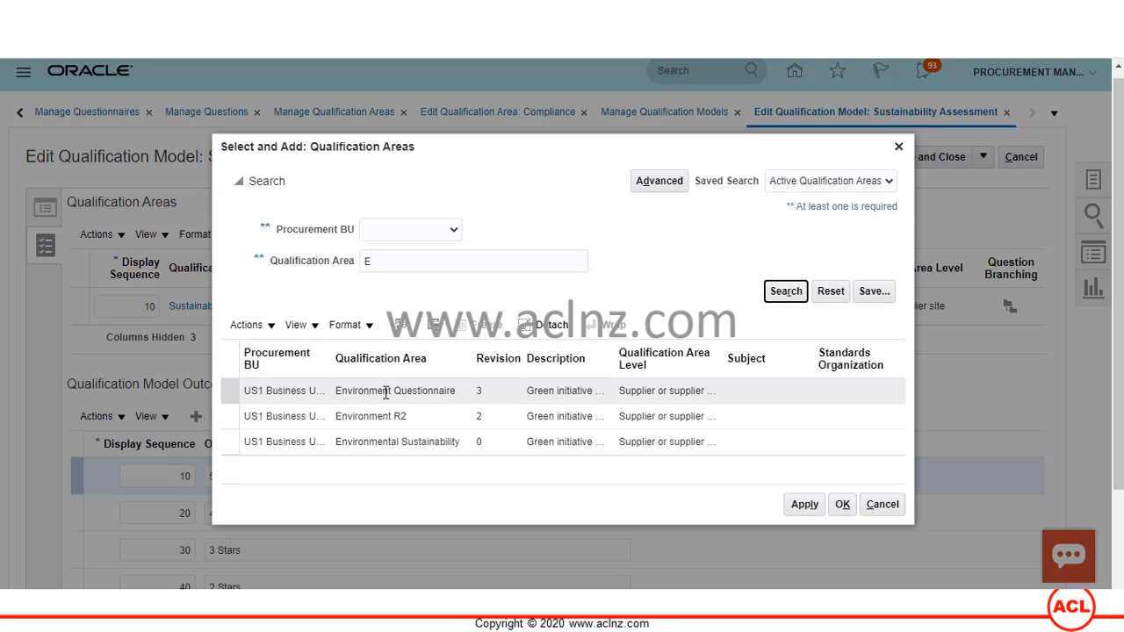
pyautogui.click(385, 392)
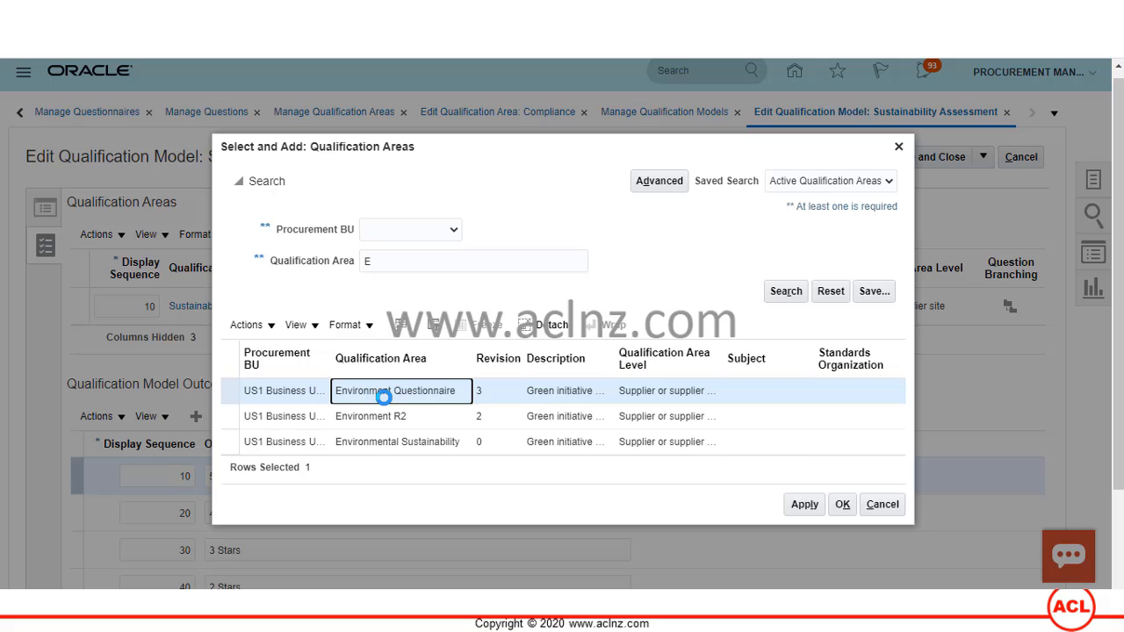
pyautogui.click(802, 505)
pyautogui.click(844, 503)
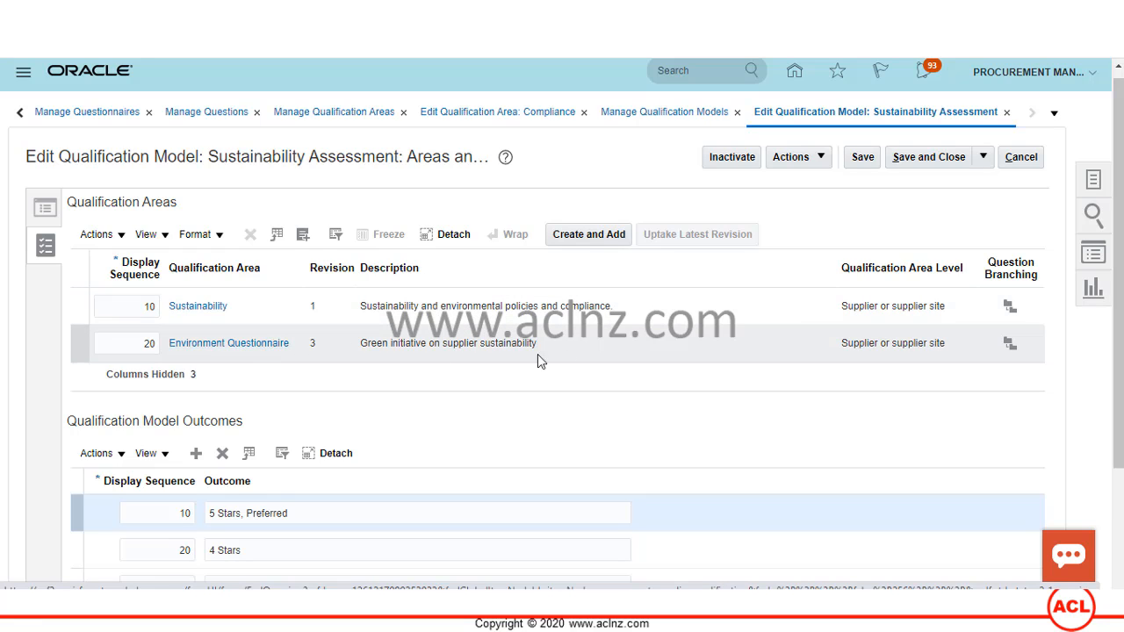
# - Review branching for ISO 14001 Certification, Forbes Sustainability List - Top 100? and Debt Rating, then finish
pyautogui.click(1008, 344)
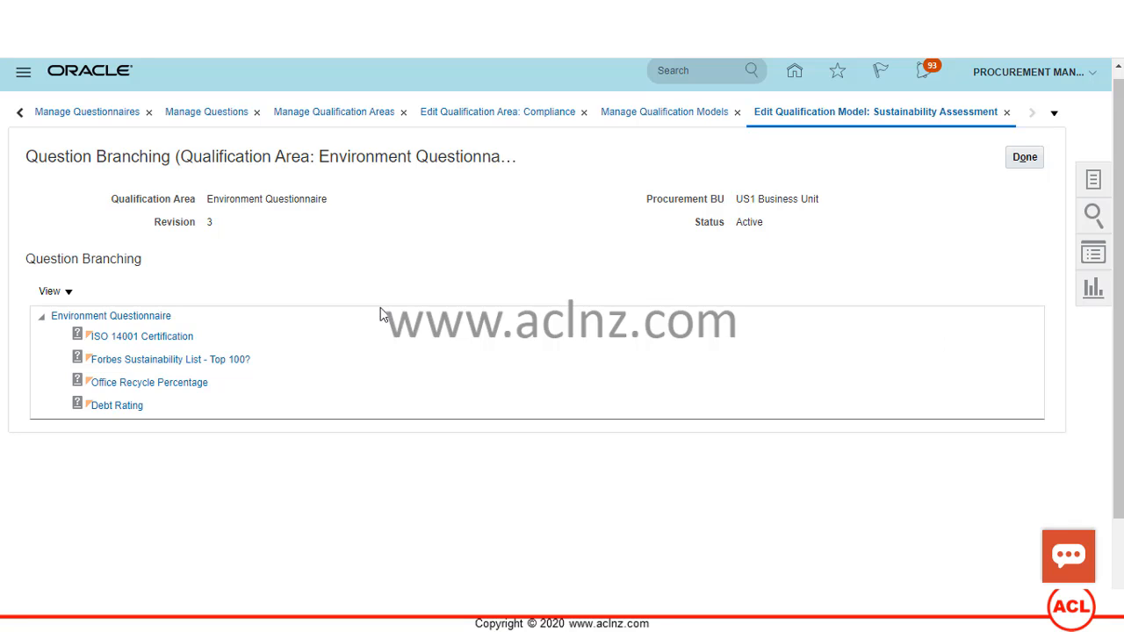
pyautogui.click(132, 336)
pyautogui.click(125, 357)
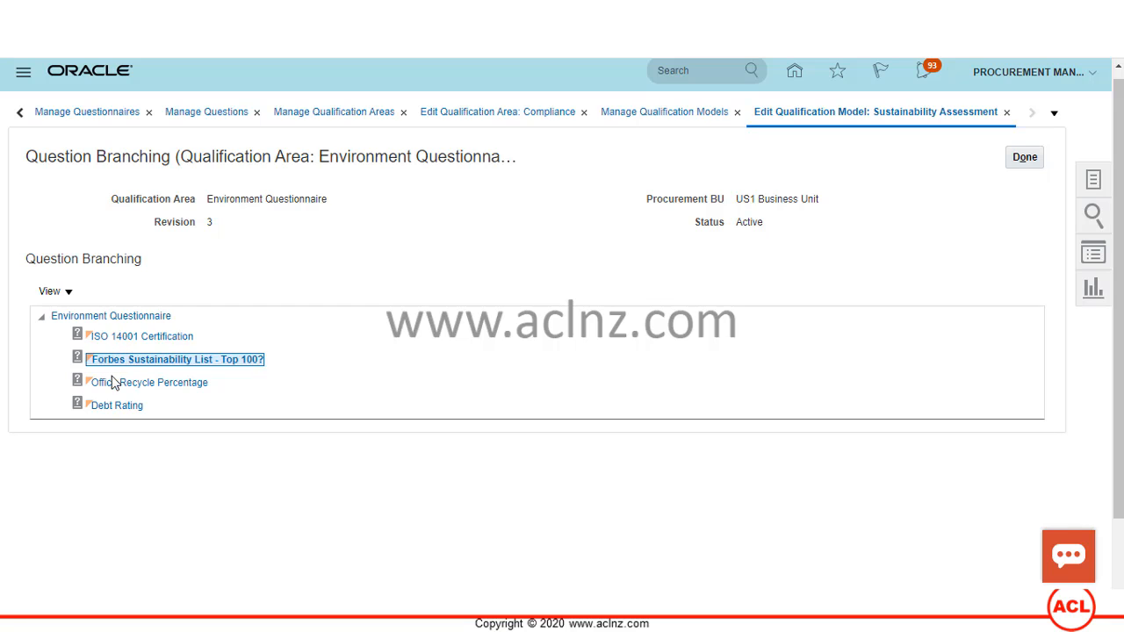
pyautogui.click(117, 405)
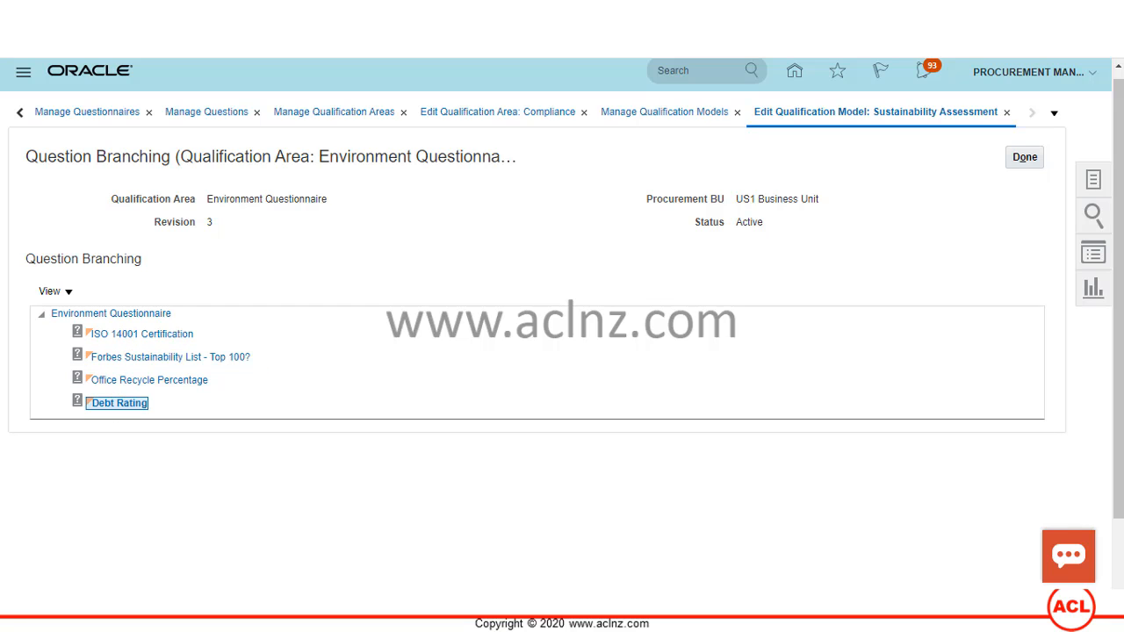
pyautogui.click(1032, 156)
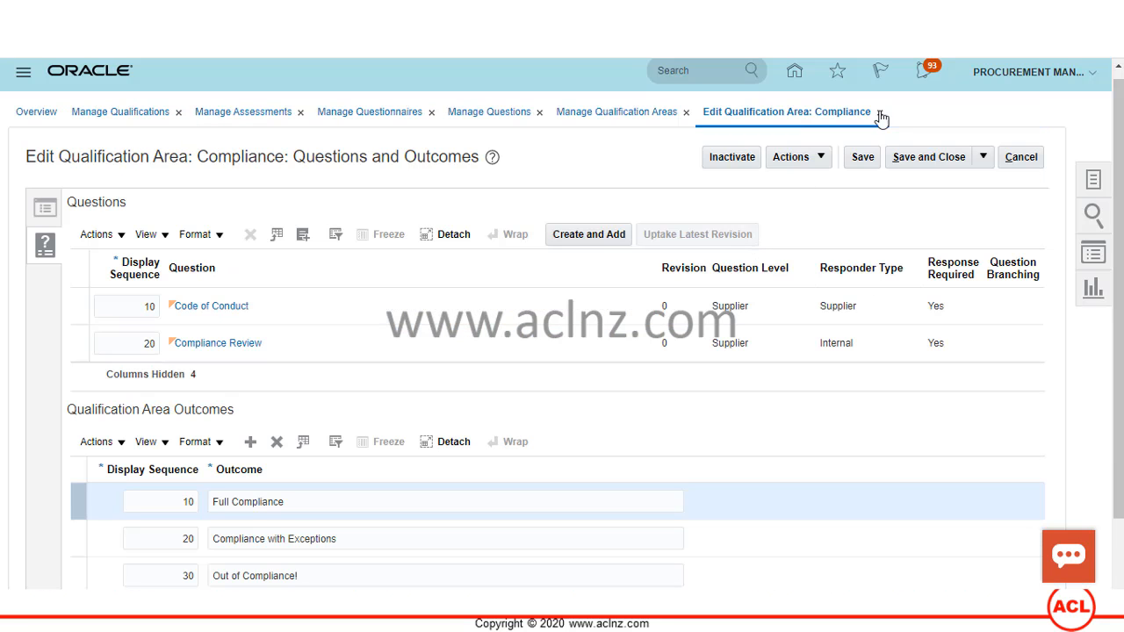
# - Close the Compliance area, qualification areas, questions, questionnaires and assessments pages, then open the user menu
pyautogui.click(1019, 158)
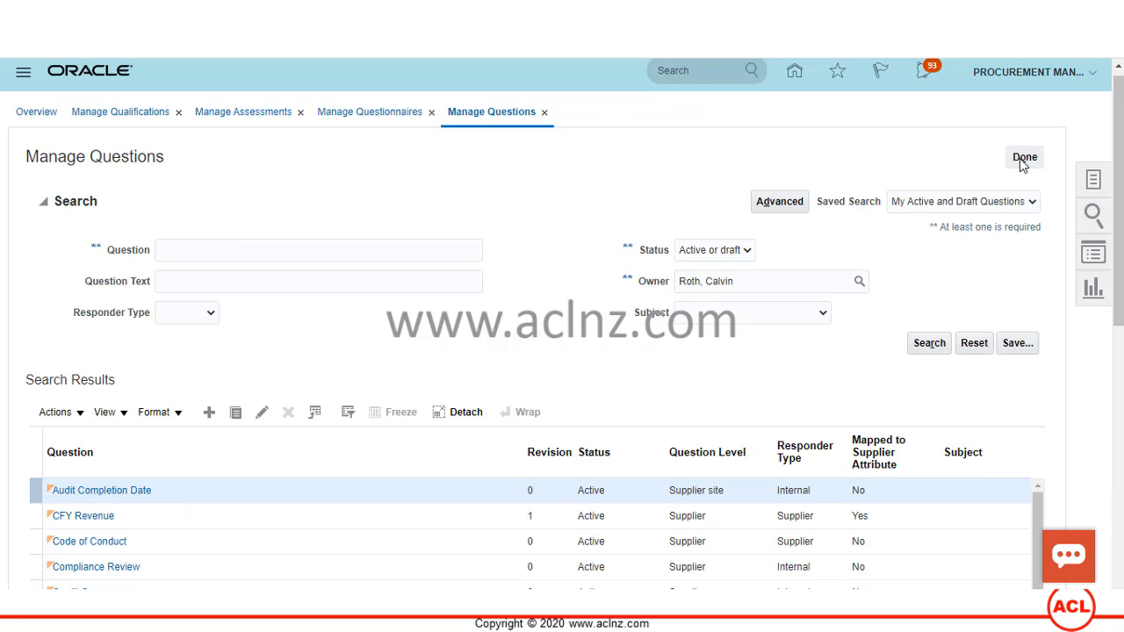
pyautogui.click(1023, 158)
pyautogui.click(1024, 157)
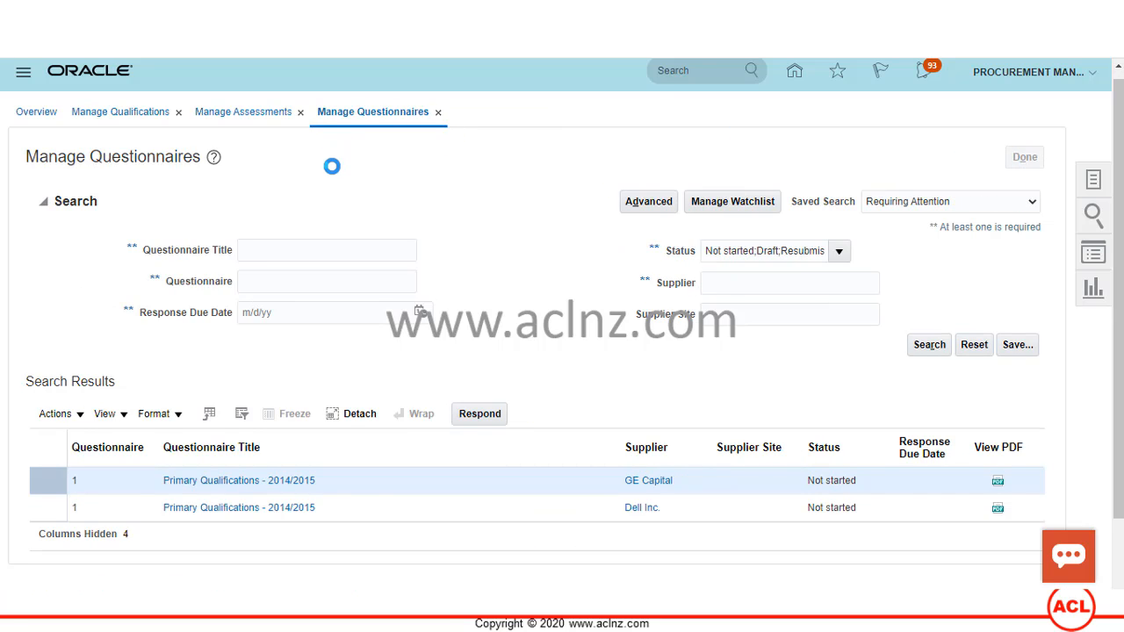
pyautogui.click(1026, 156)
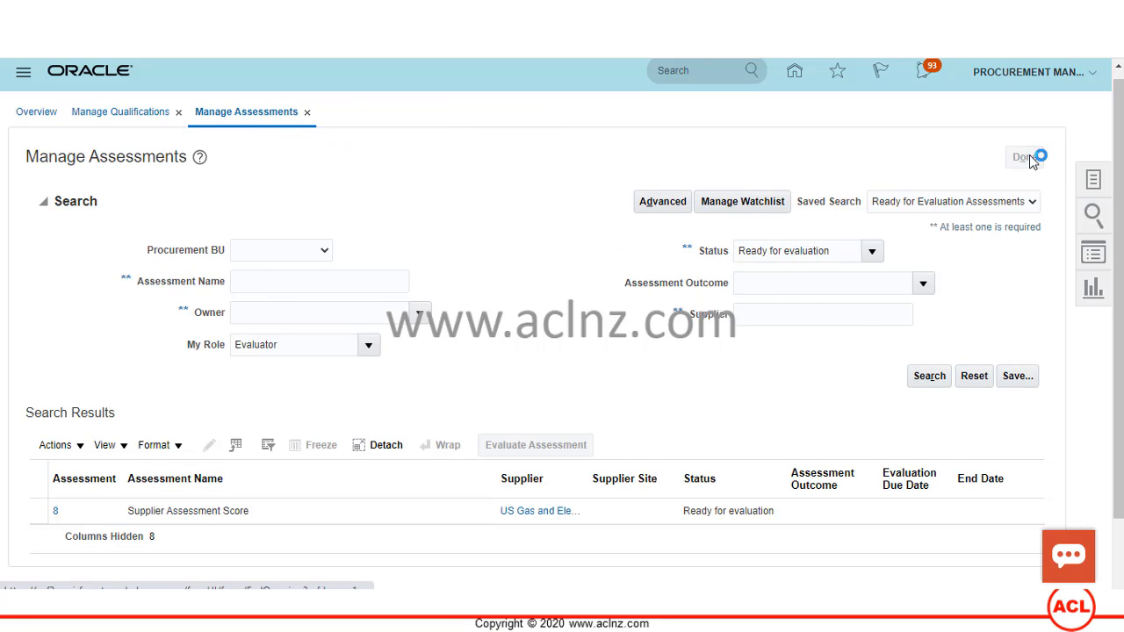
pyautogui.click(1028, 158)
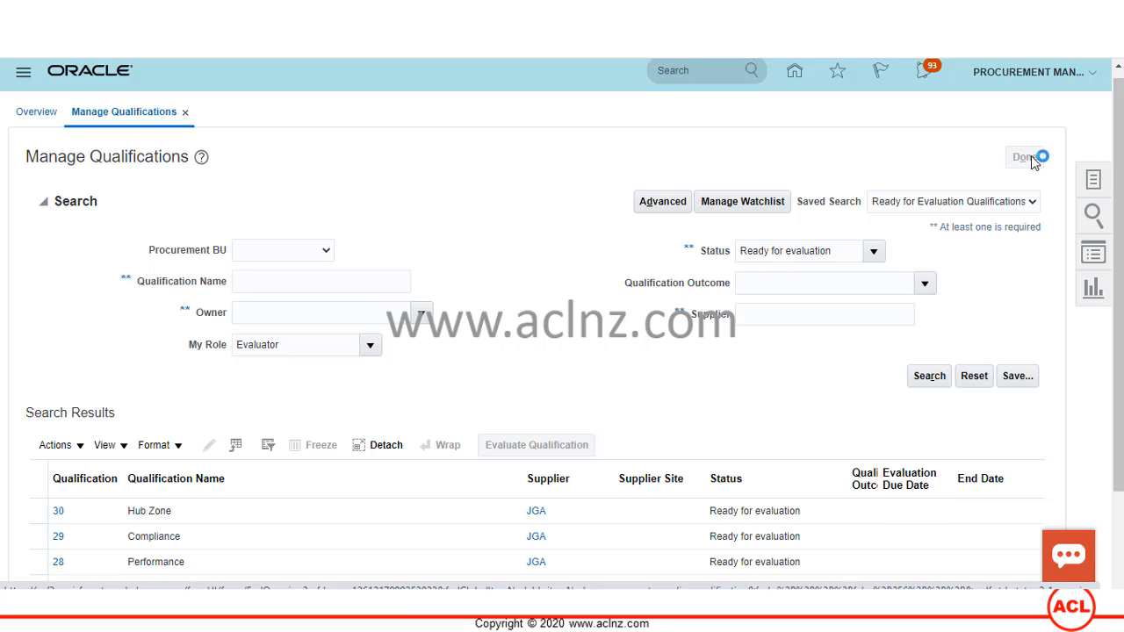
pyautogui.click(1095, 74)
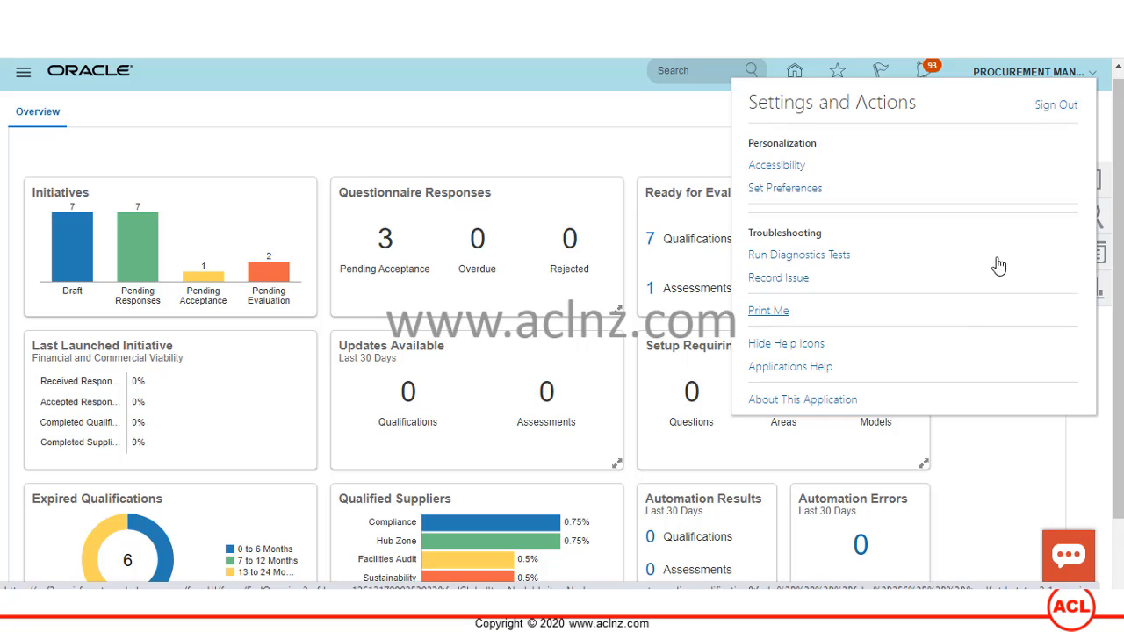
# - Sign out the procurement manager and sign in with the supplier's user ID and password
pyautogui.click(1045, 106)
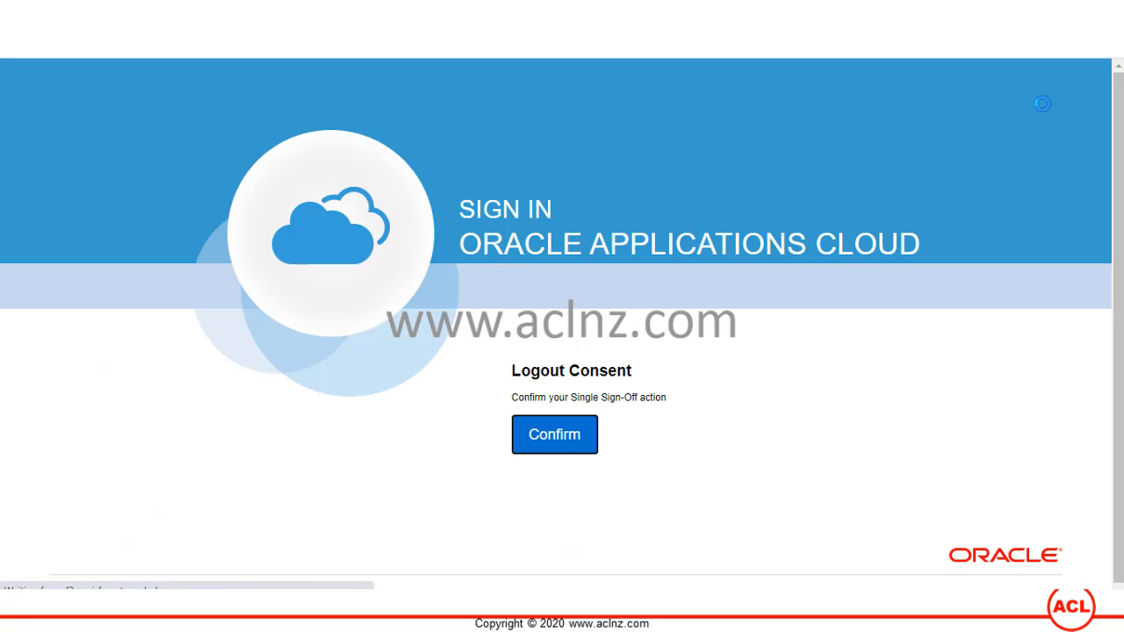
pyautogui.click(555, 434)
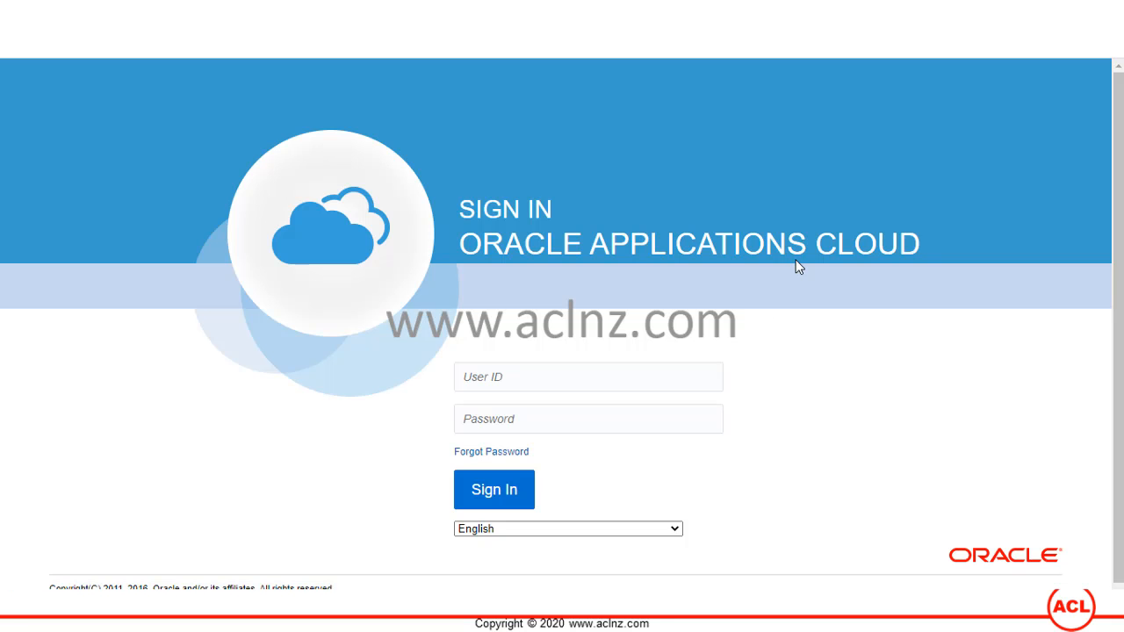
pyautogui.click(593, 379)
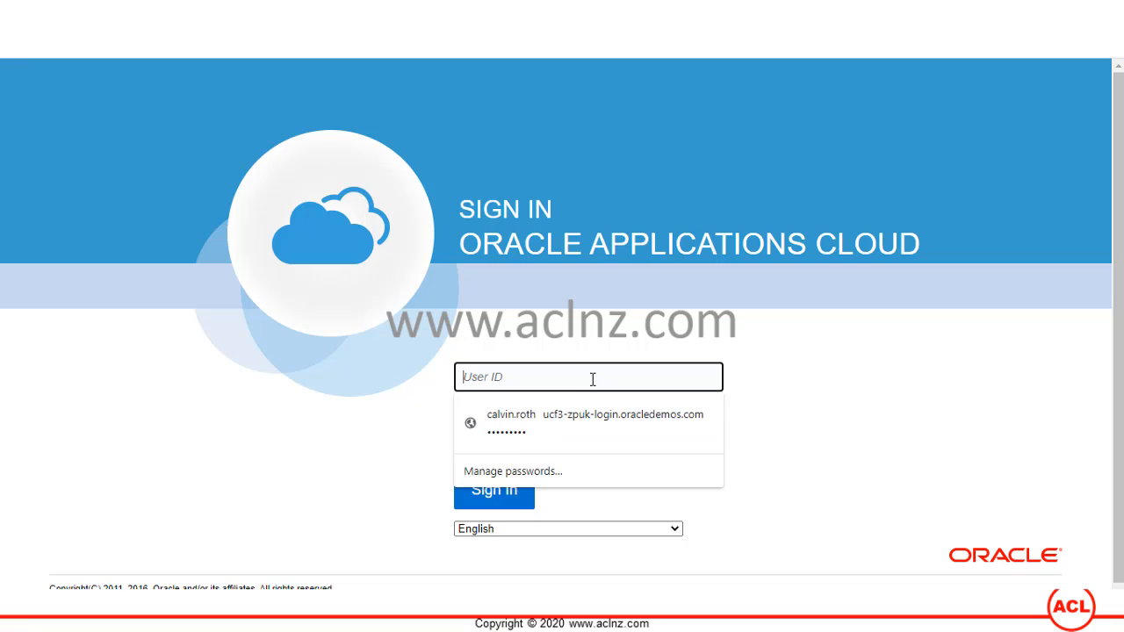
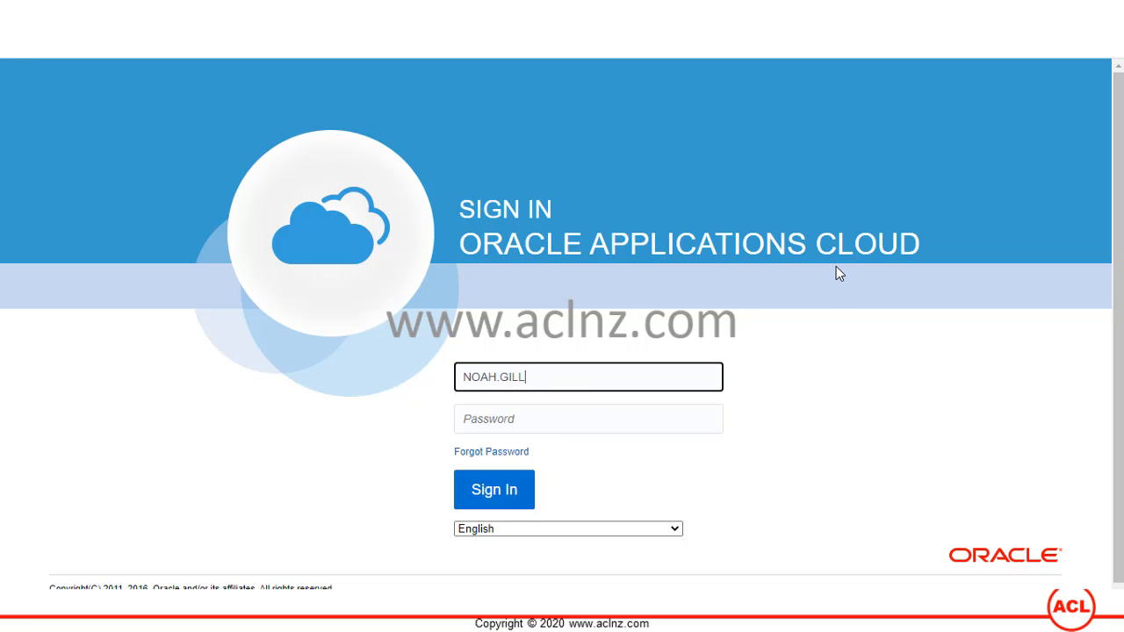
pyautogui.press('Tab')
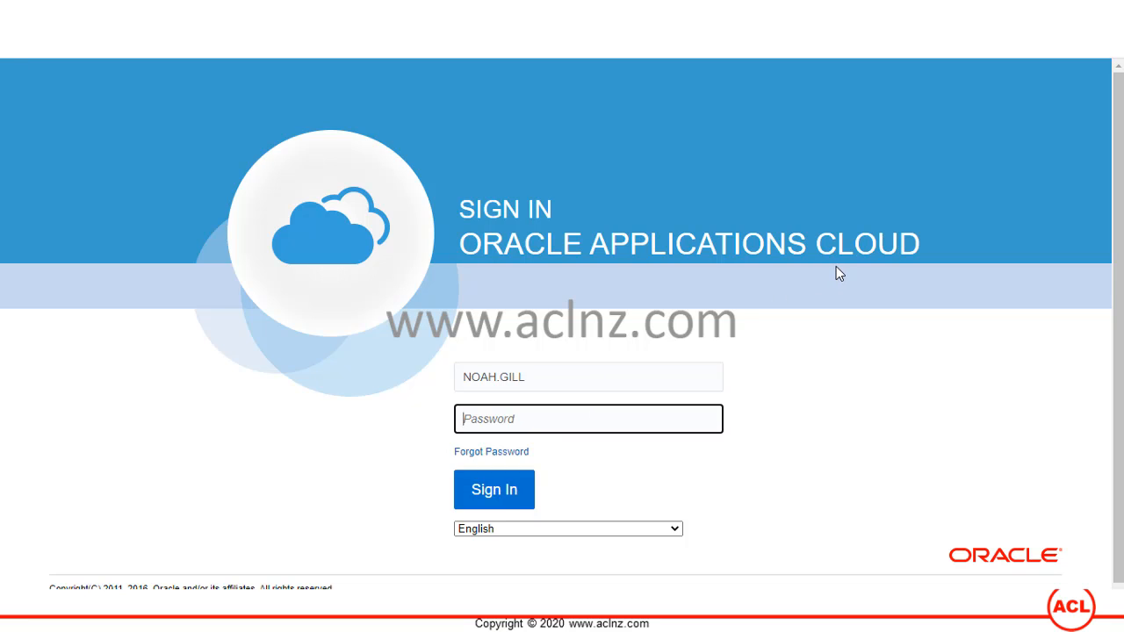
pyautogui.write('•')
pyautogui.press('Return')
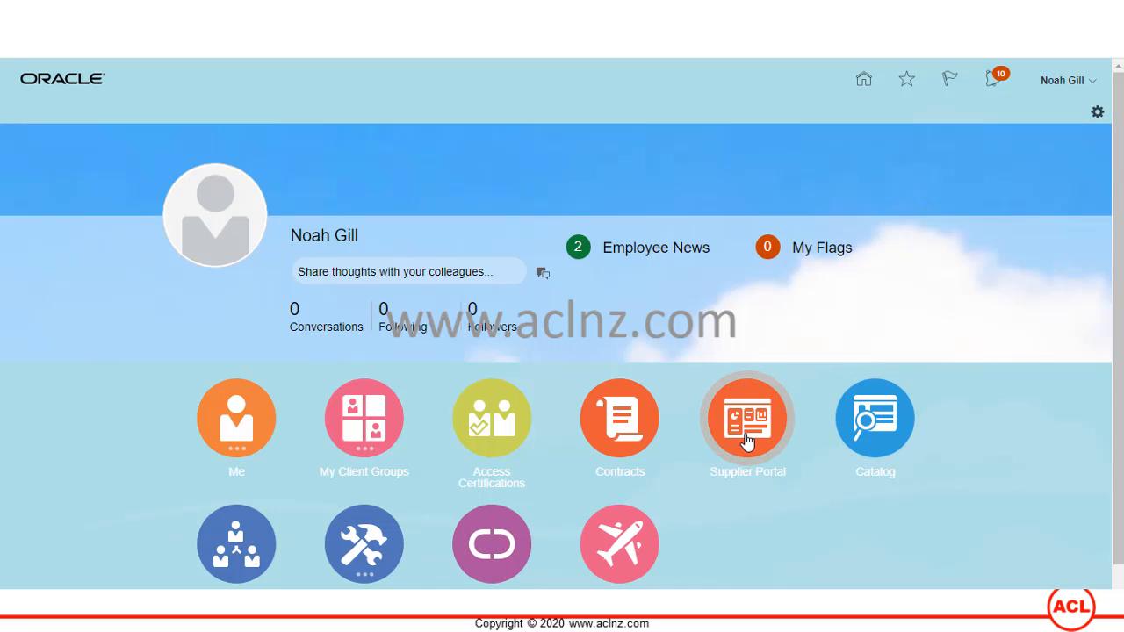
# - Open the Supplier Portal tile and scroll its task list down to the Qualifications tasks
pyautogui.scroll(-1, 746, 439)
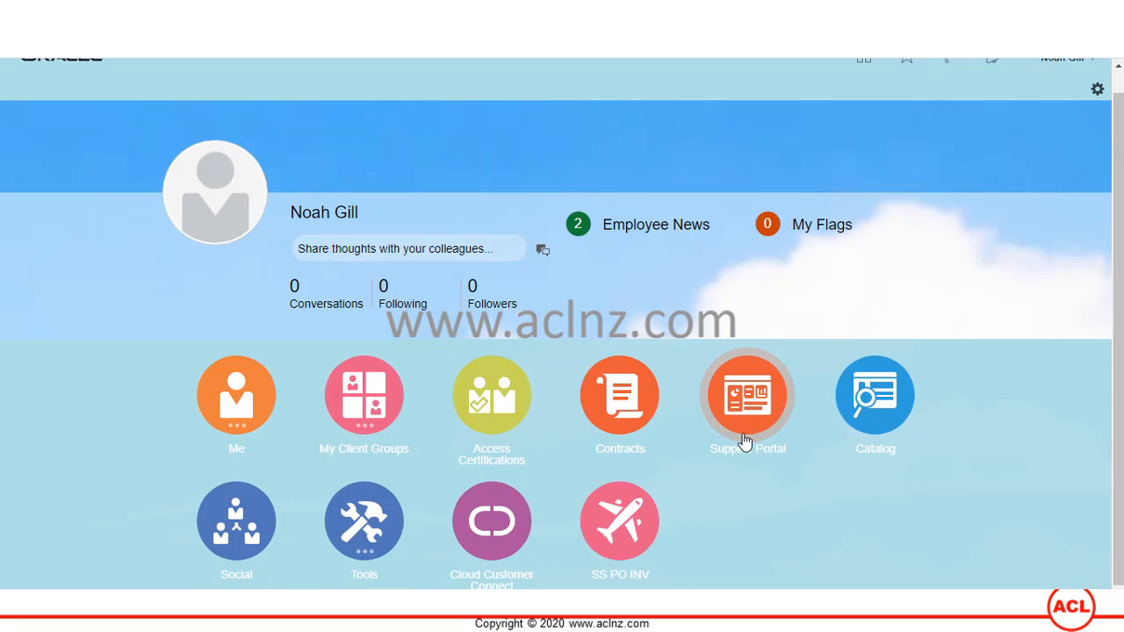
pyautogui.click(744, 409)
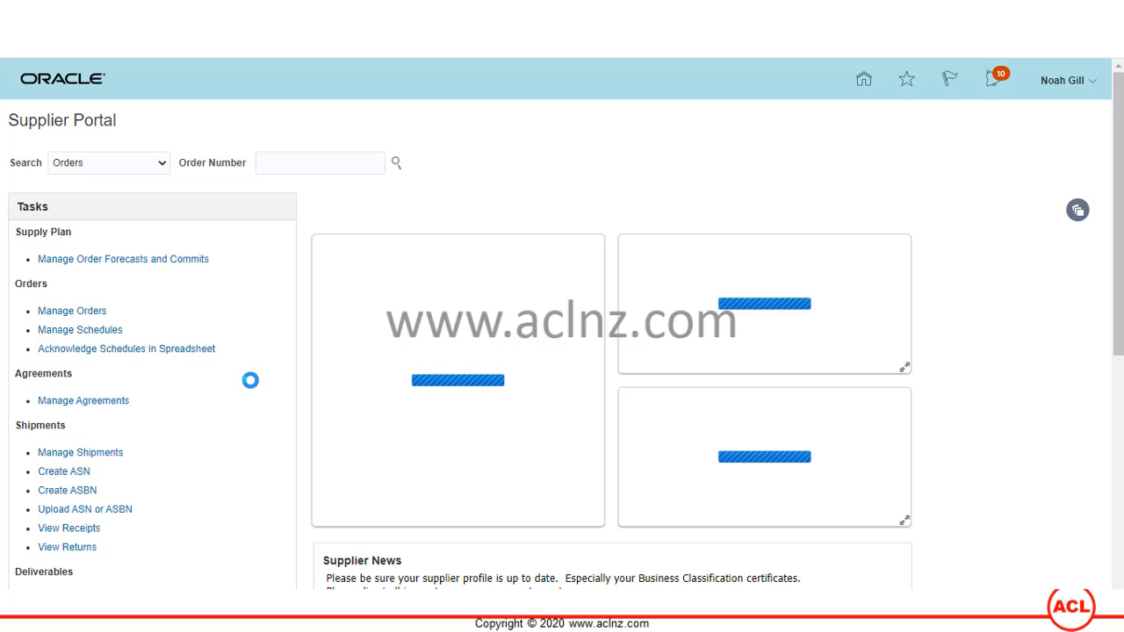
pyautogui.scroll(-5, 250, 380)
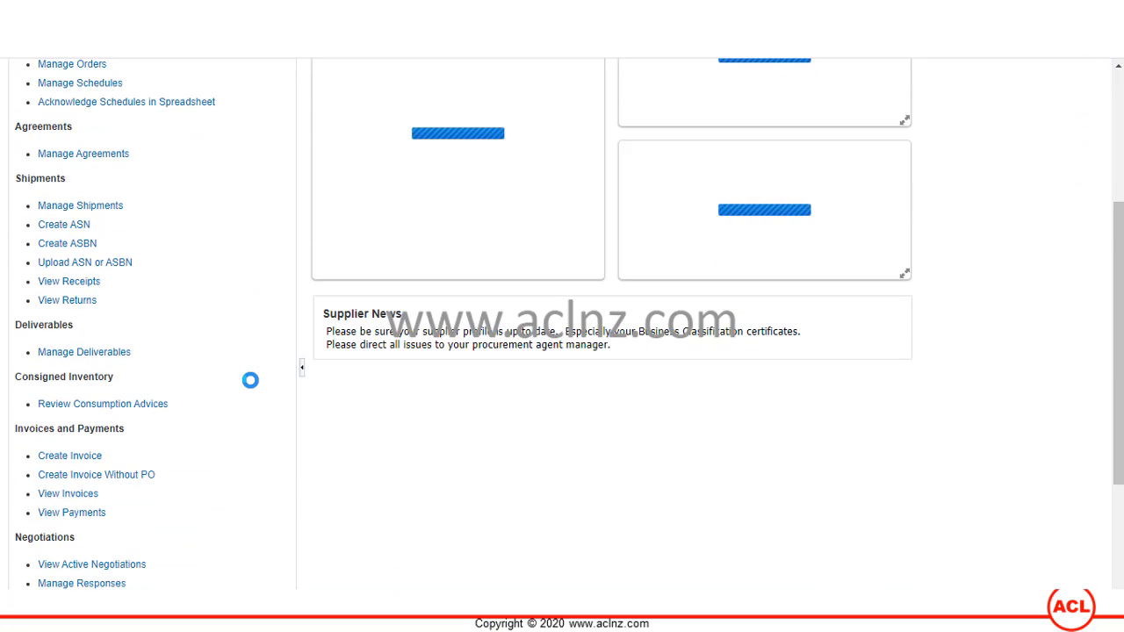
pyautogui.scroll(-4, 251, 380)
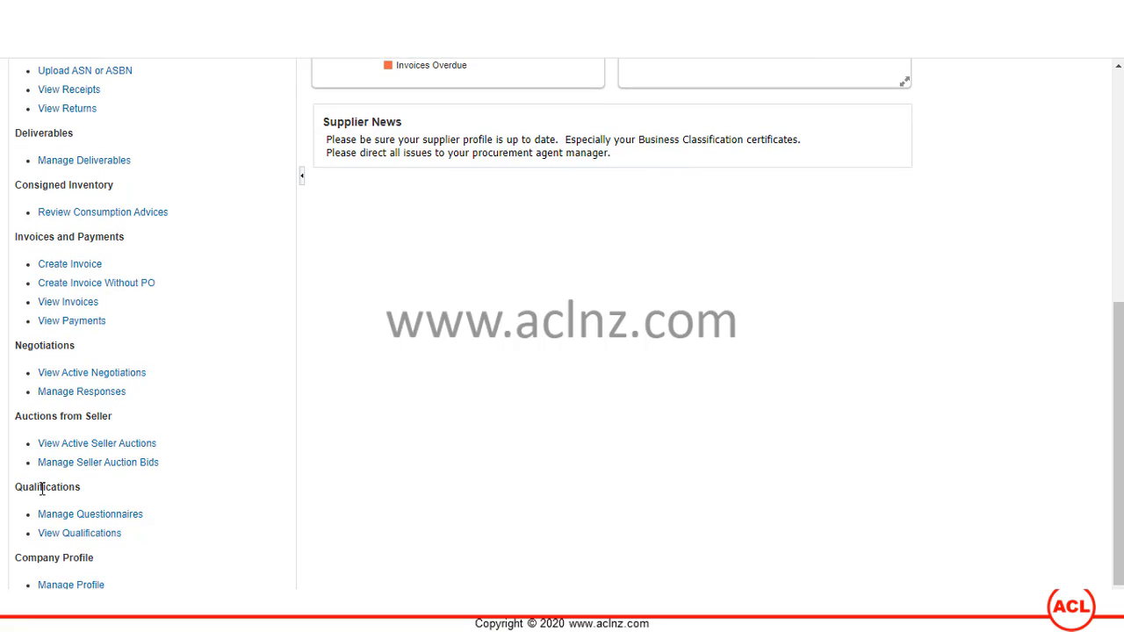
# - Open the supplier's Qualifications overview, highlighting the Qualifications and Assessments headings
pyautogui.click(87, 538)
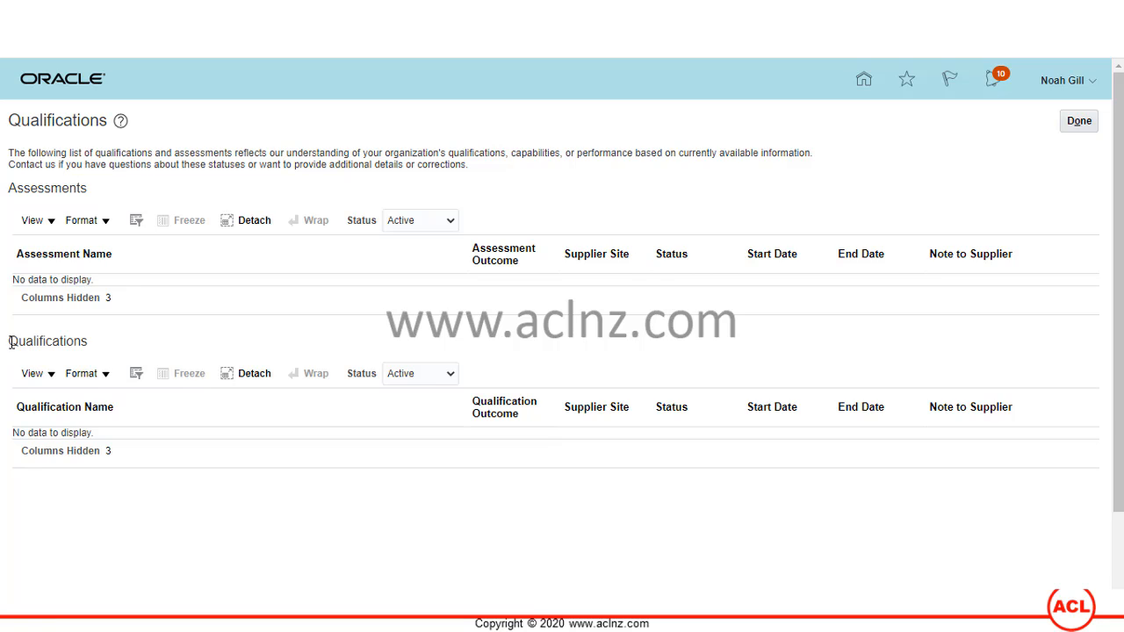
pyautogui.moveTo(9, 342); pyautogui.dragTo(93, 349)
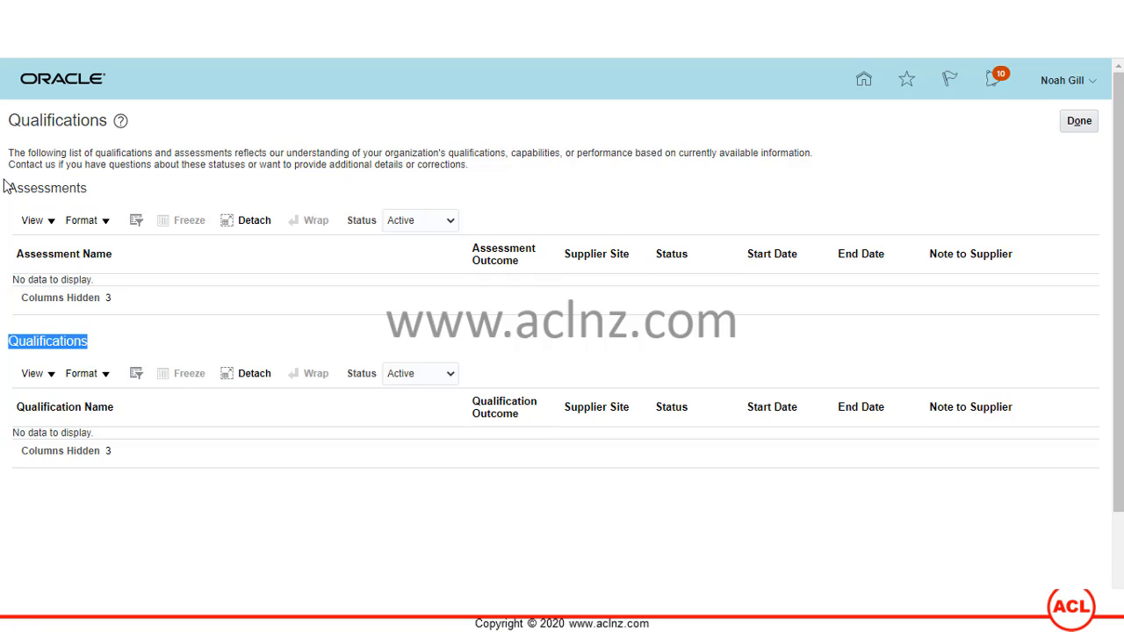
pyautogui.moveTo(14, 187); pyautogui.dragTo(86, 188)
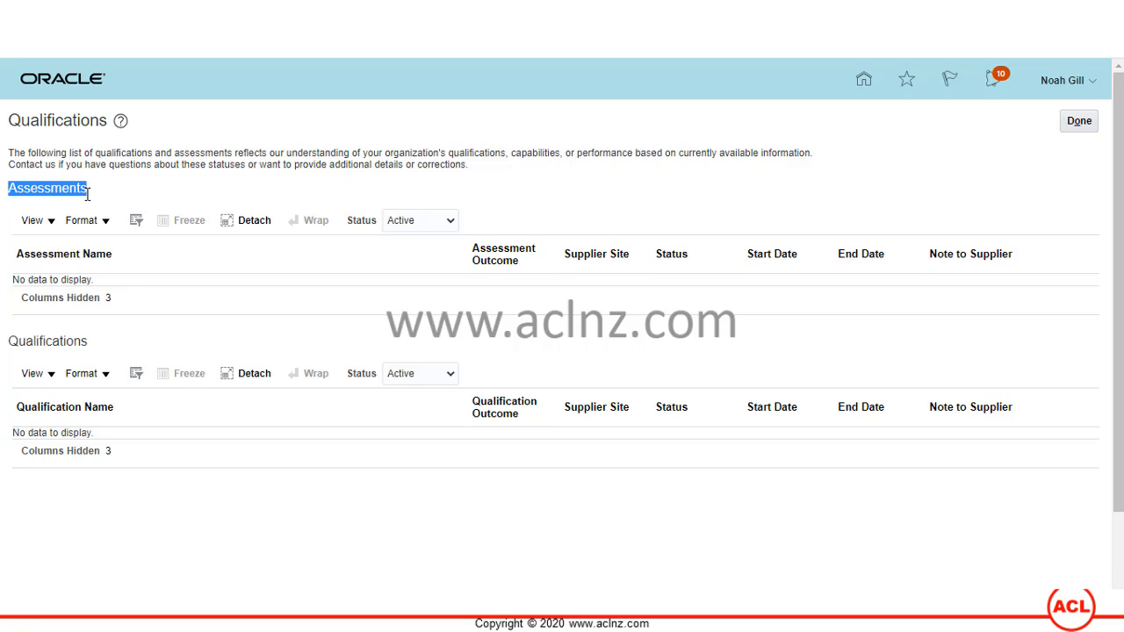
pyautogui.click(146, 206)
# - Filter both the Assessments and Qualifications lists to Expired status
pyautogui.click(446, 223)
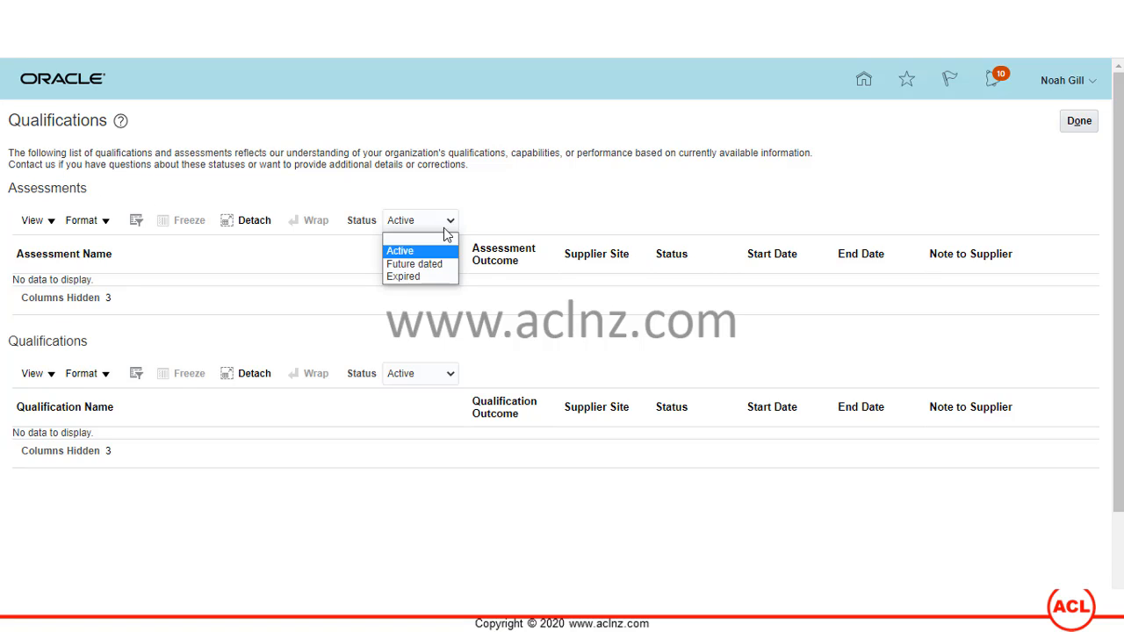
pyautogui.click(428, 278)
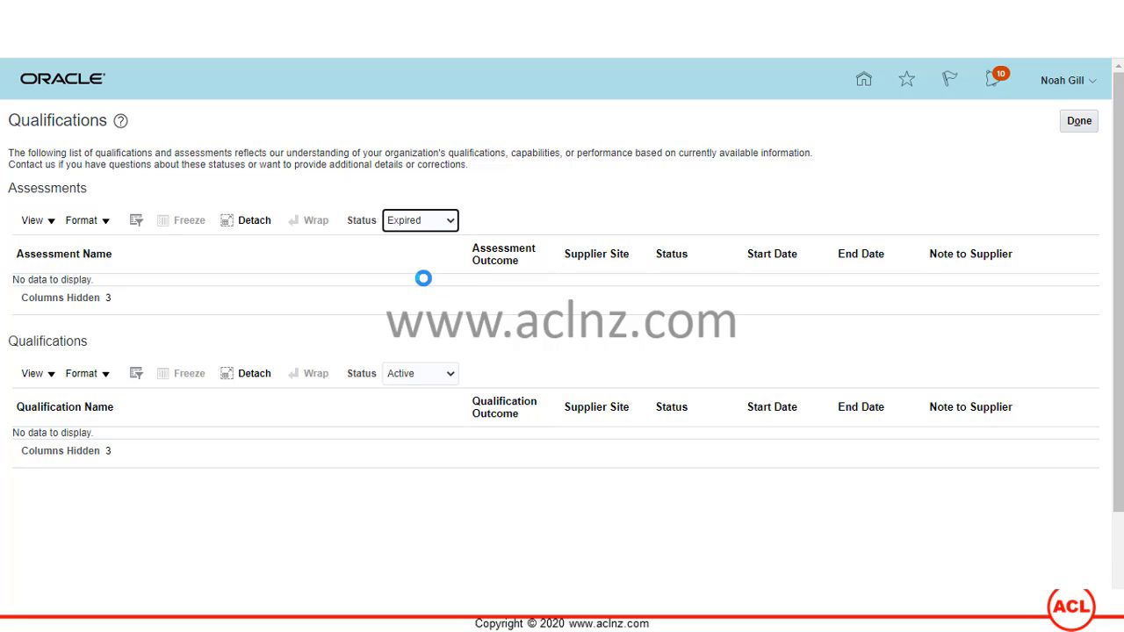
pyautogui.click(451, 376)
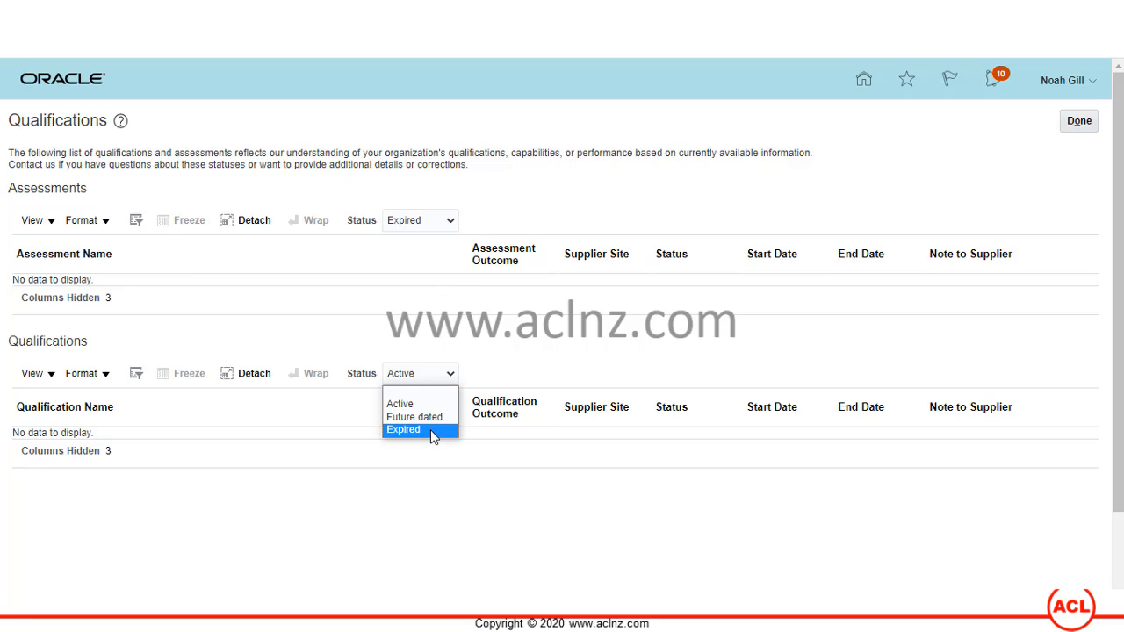
pyautogui.click(426, 431)
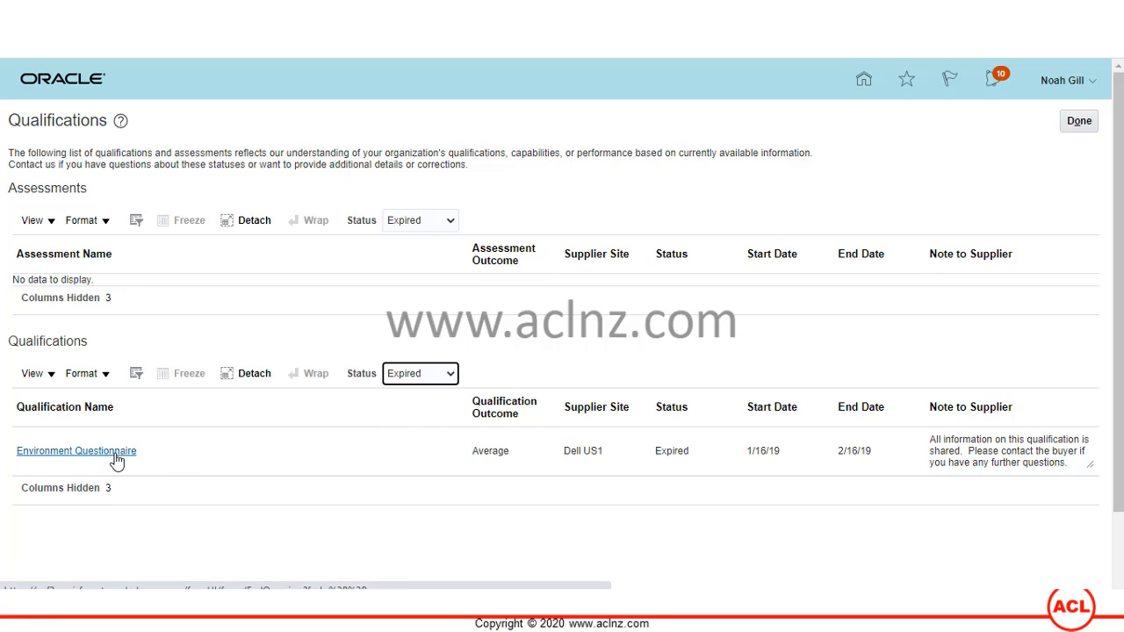
pyautogui.click(117, 458)
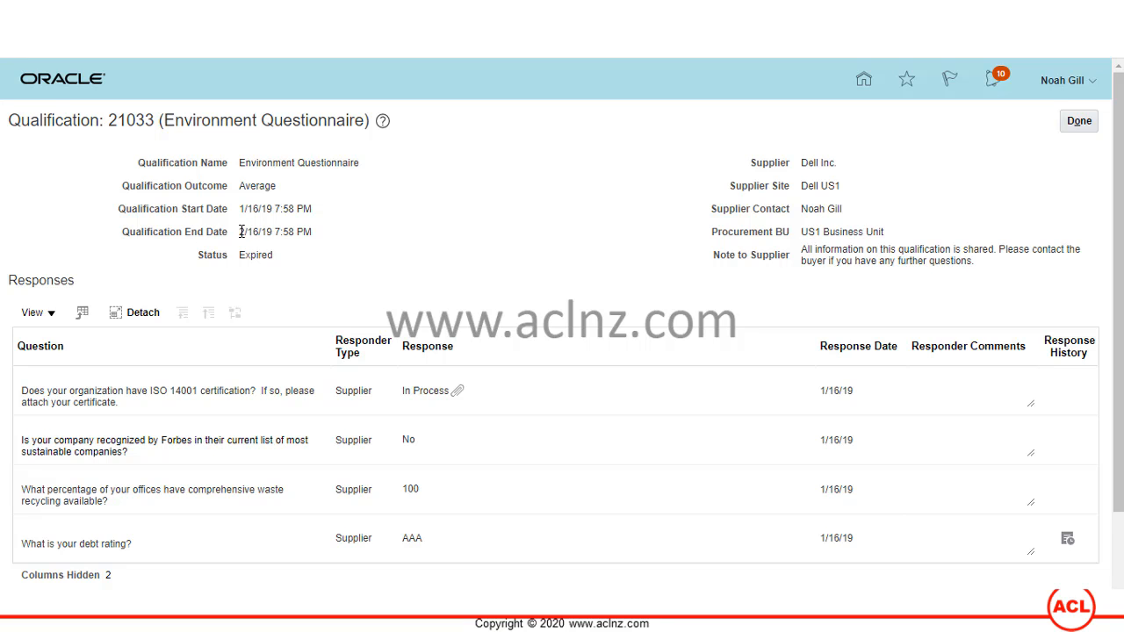
pyautogui.moveTo(241, 231); pyautogui.dragTo(310, 229)
pyautogui.scroll(-2, 389, 220)
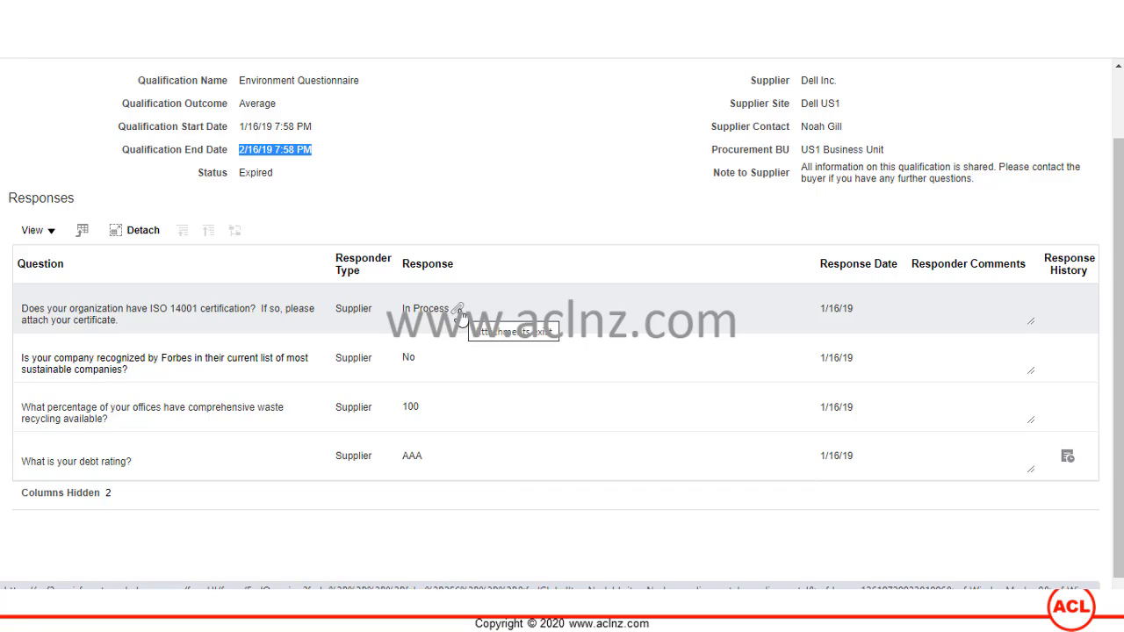
pyautogui.click(823, 308)
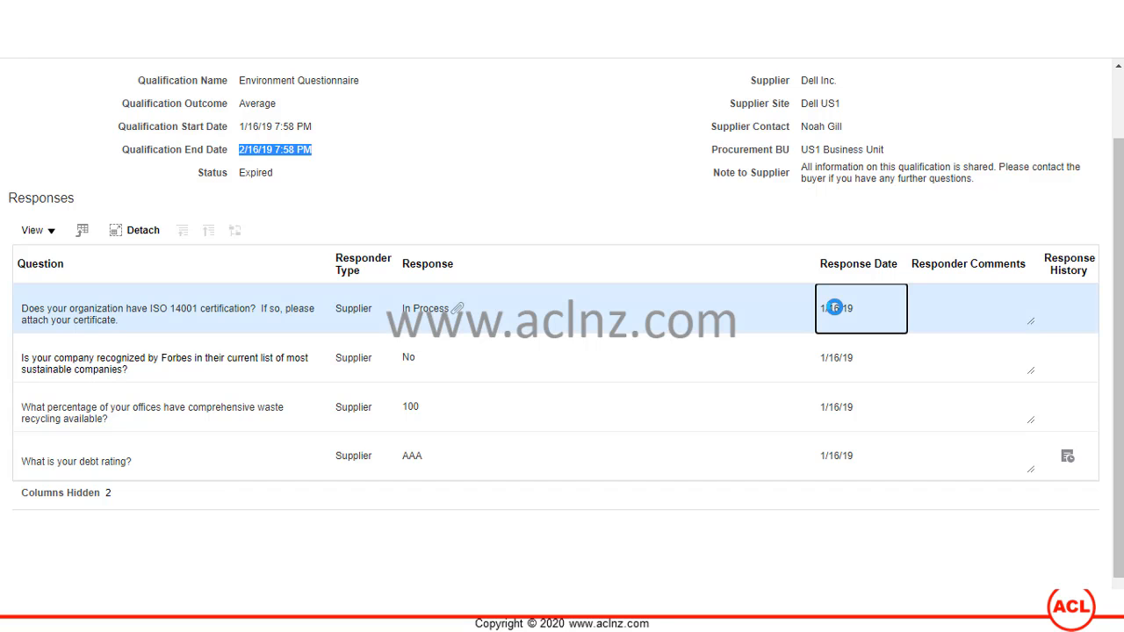
pyautogui.click(848, 364)
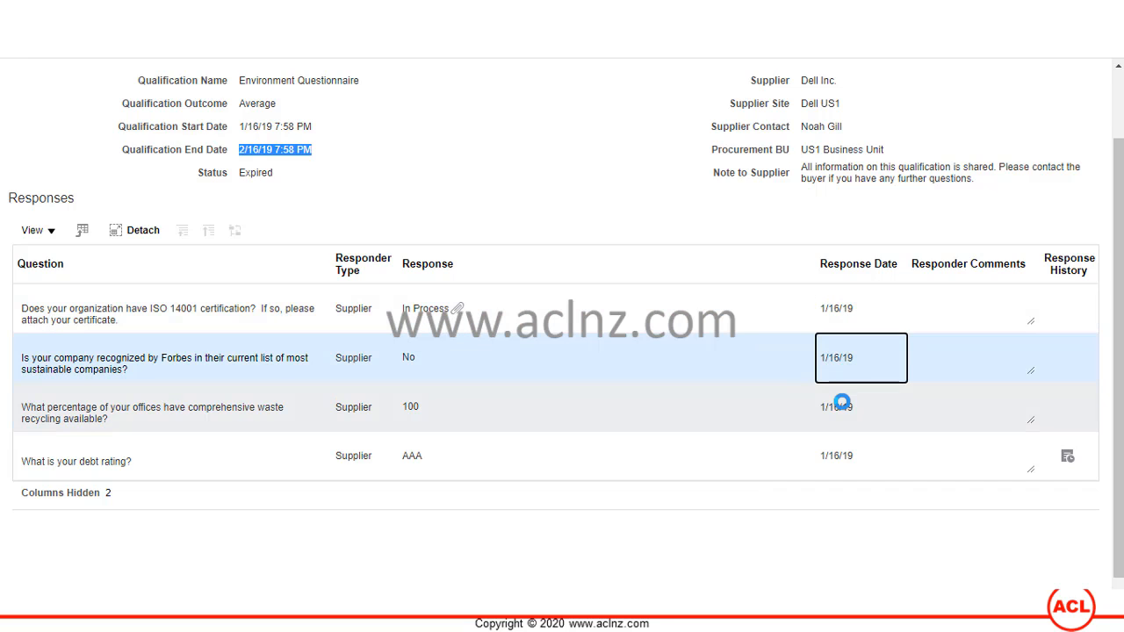
pyautogui.click(841, 412)
pyautogui.click(832, 455)
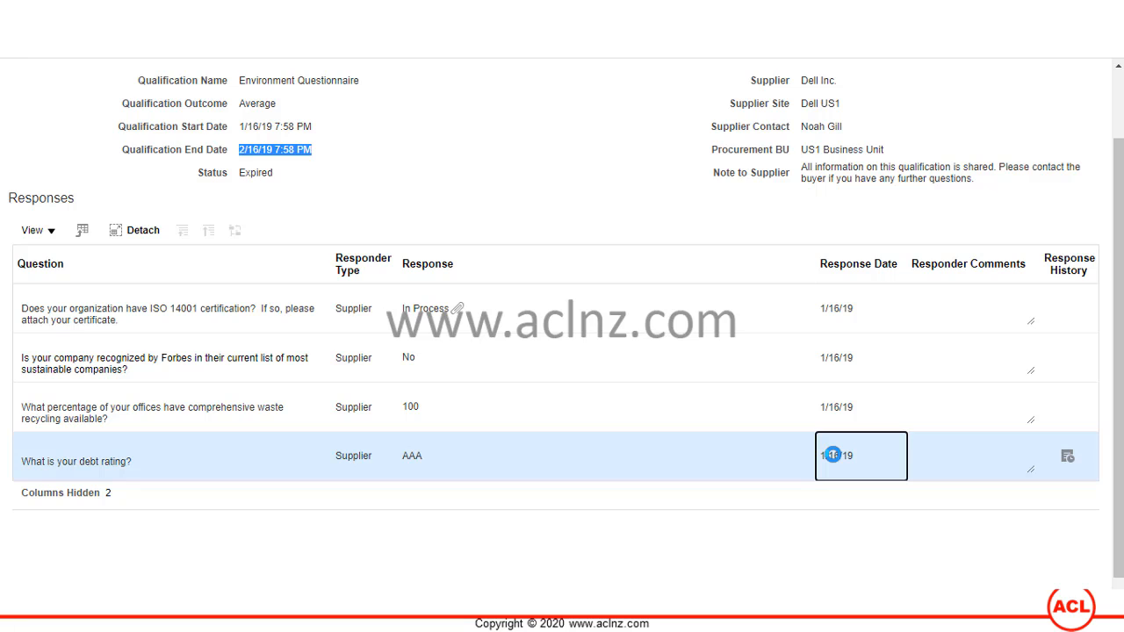
pyautogui.click(975, 306)
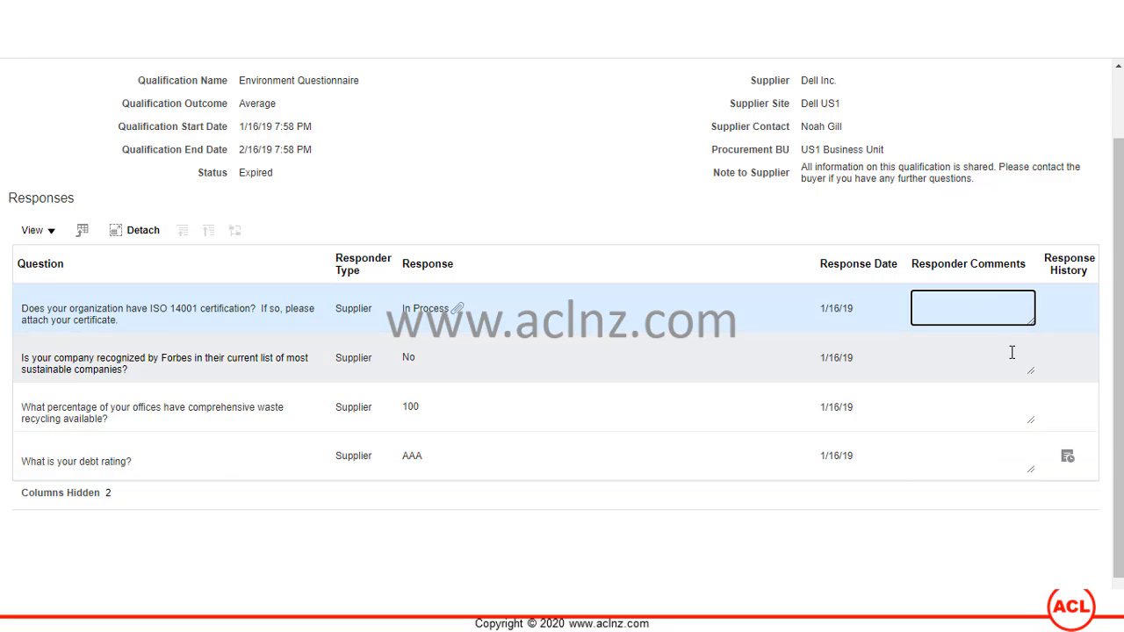
pyautogui.click(985, 352)
pyautogui.click(992, 471)
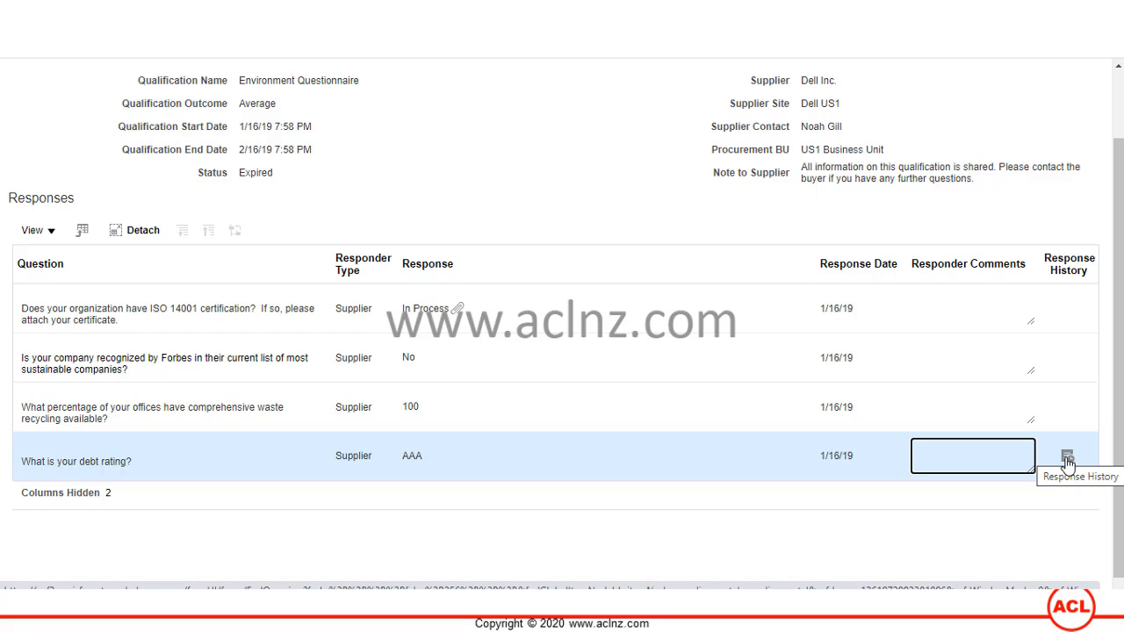
pyautogui.scroll(1, 753, 426)
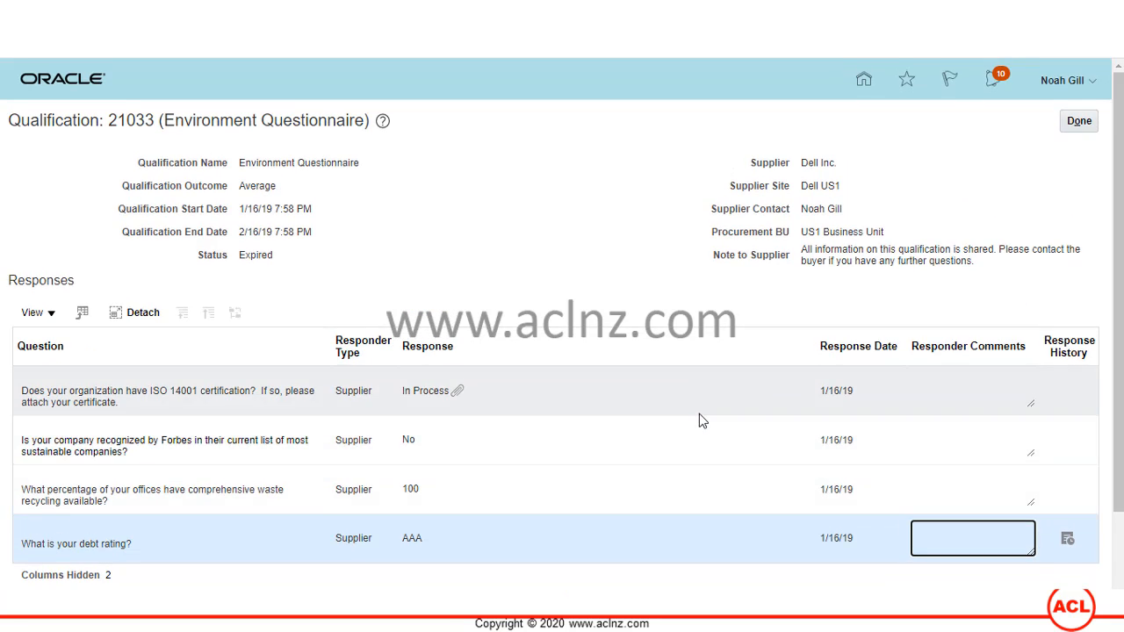
pyautogui.click(53, 314)
pyautogui.click(55, 318)
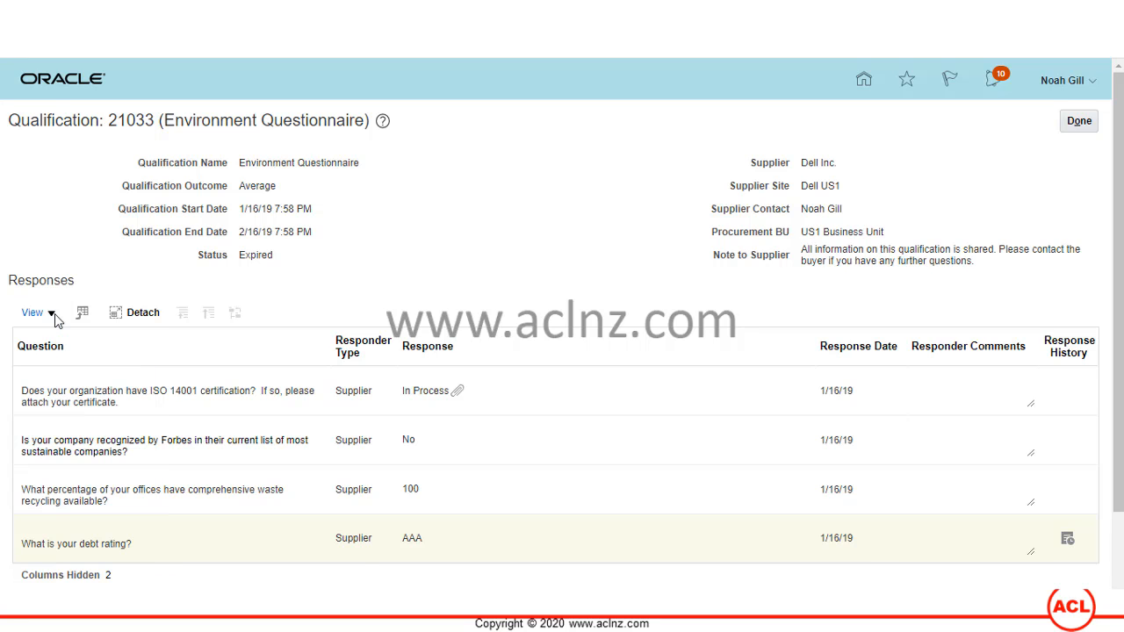
pyautogui.click(1083, 125)
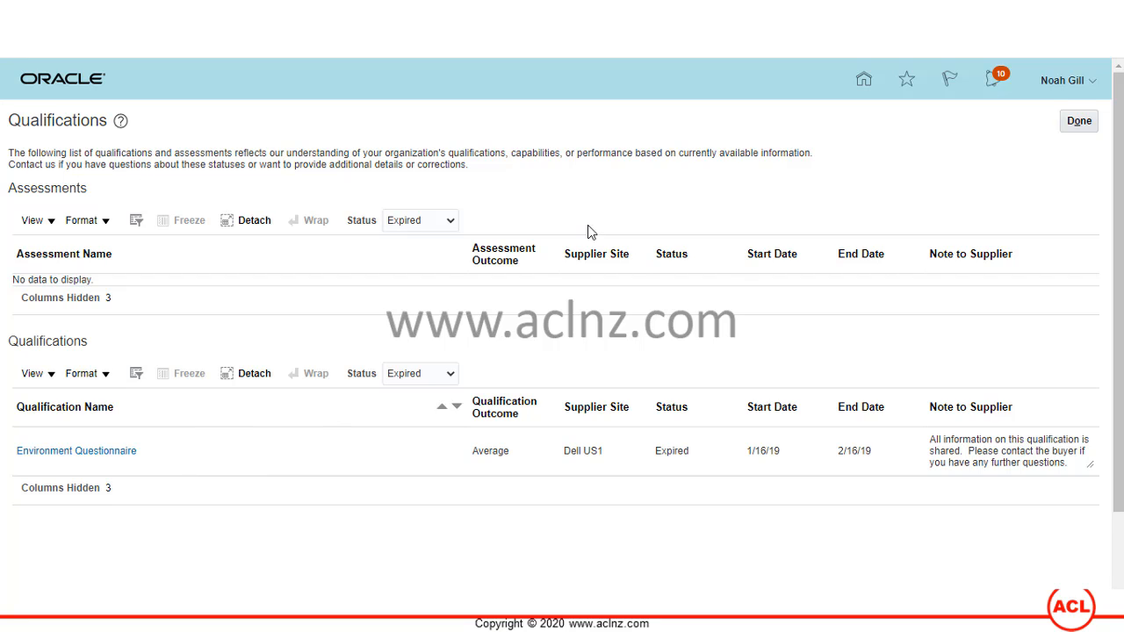
# - Go to Manage Questionnaires under Qualifications and download the Revue Annuelle questionnaire PDF
pyautogui.click(1065, 130)
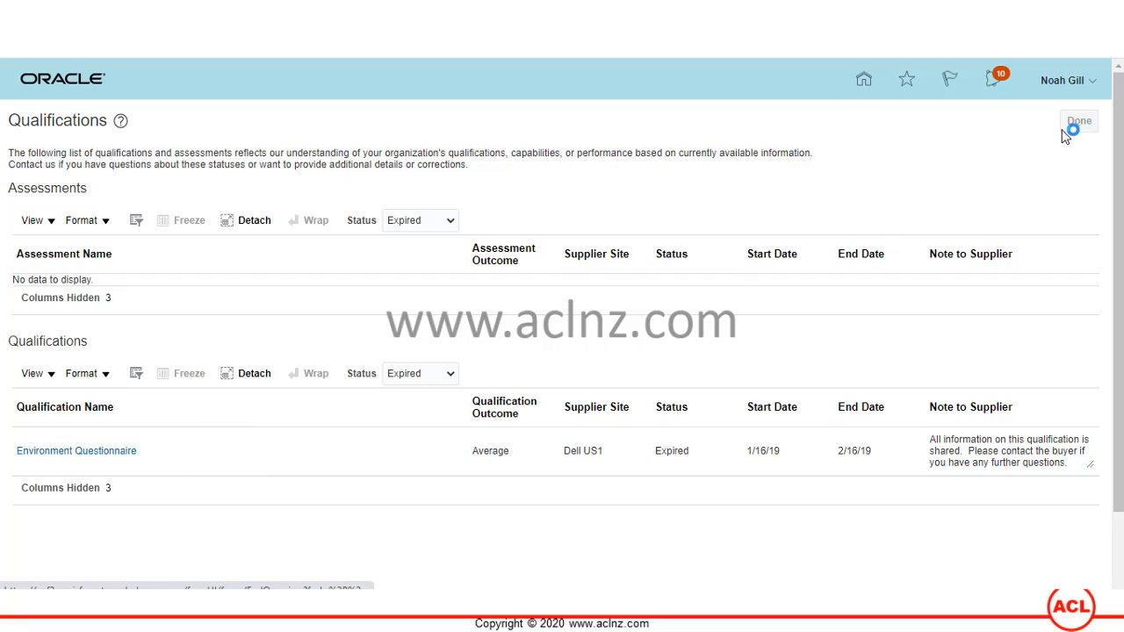
pyautogui.scroll(-5, 227, 323)
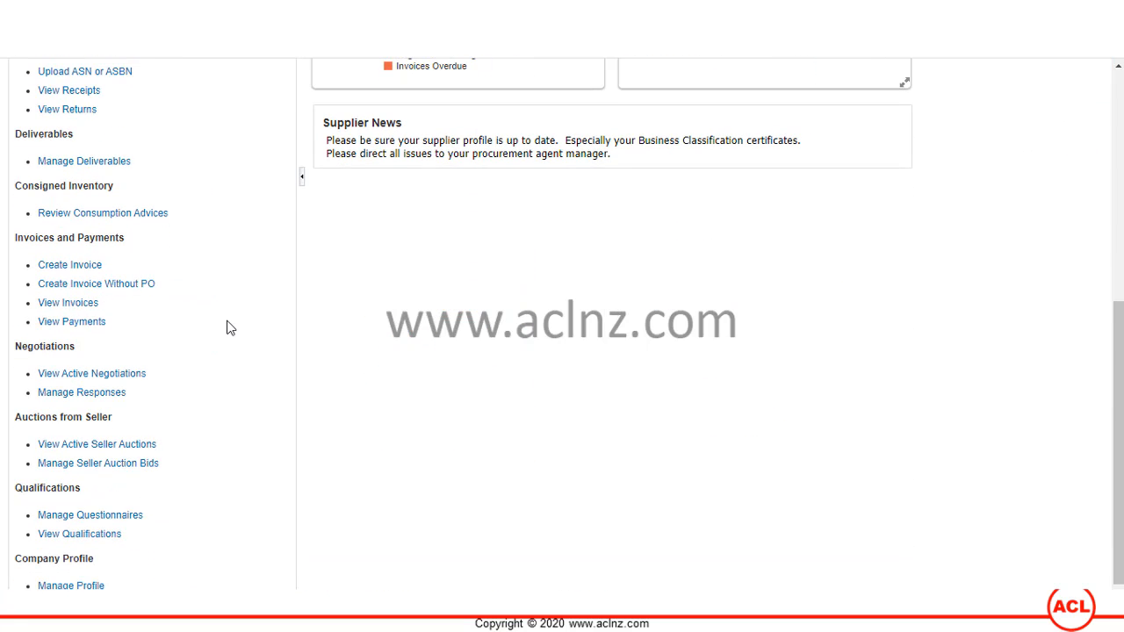
pyautogui.click(85, 515)
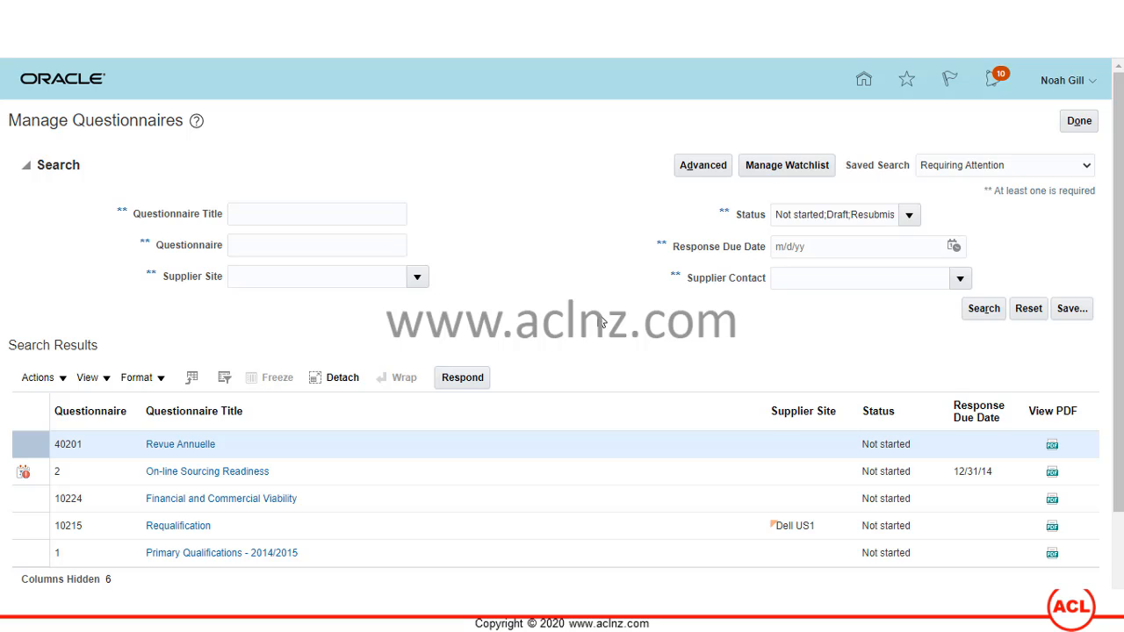
pyautogui.scroll(-2, 601, 323)
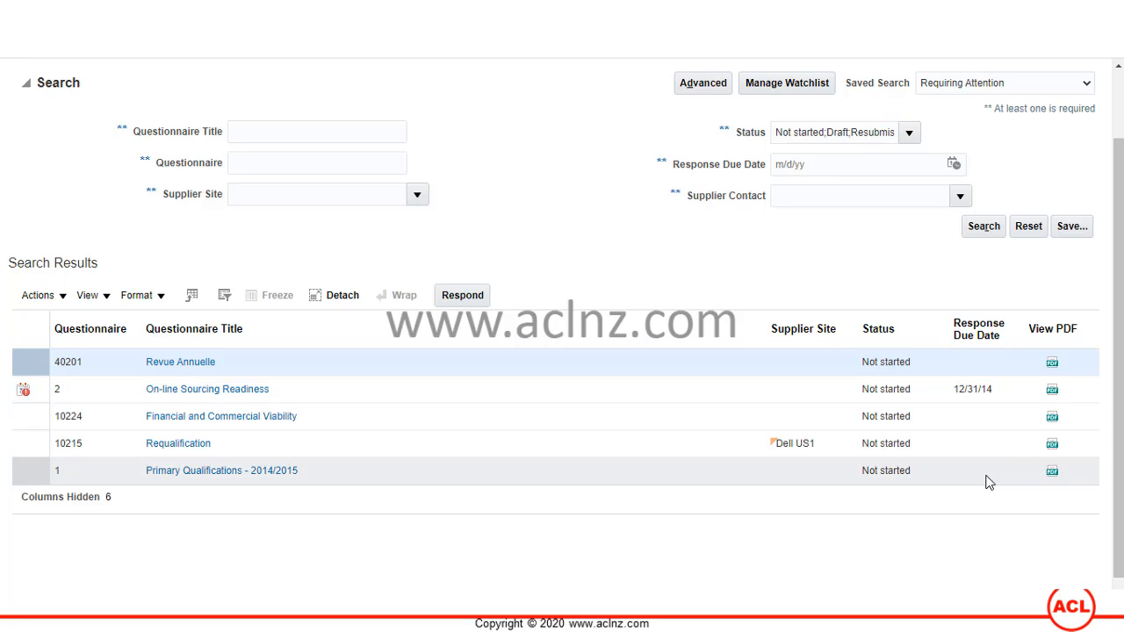
pyautogui.click(1053, 367)
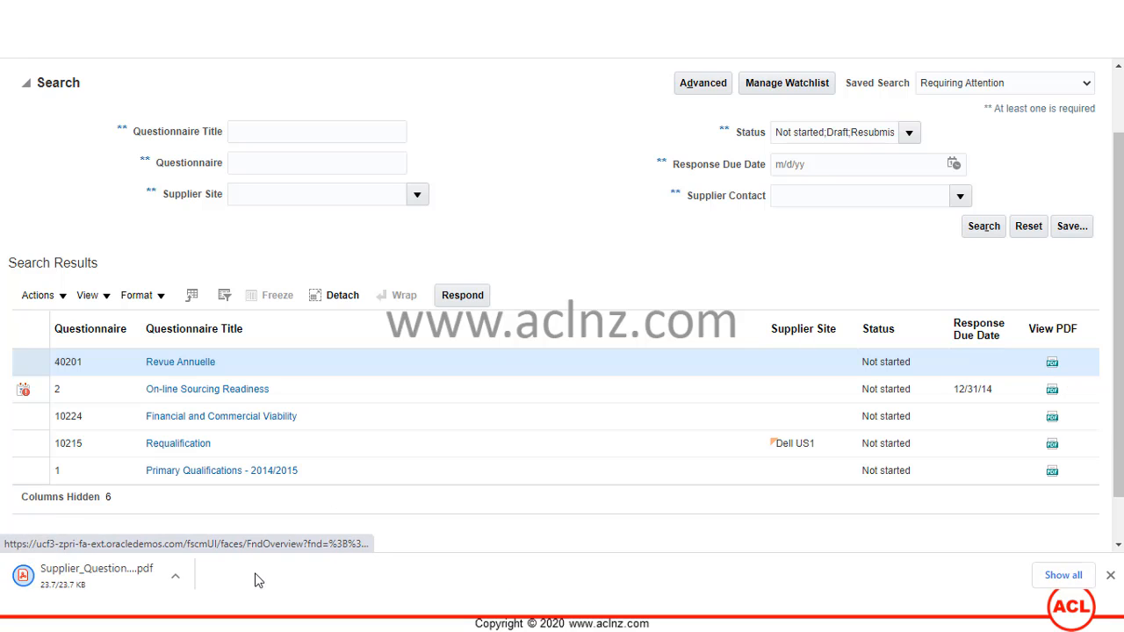
pyautogui.click(105, 577)
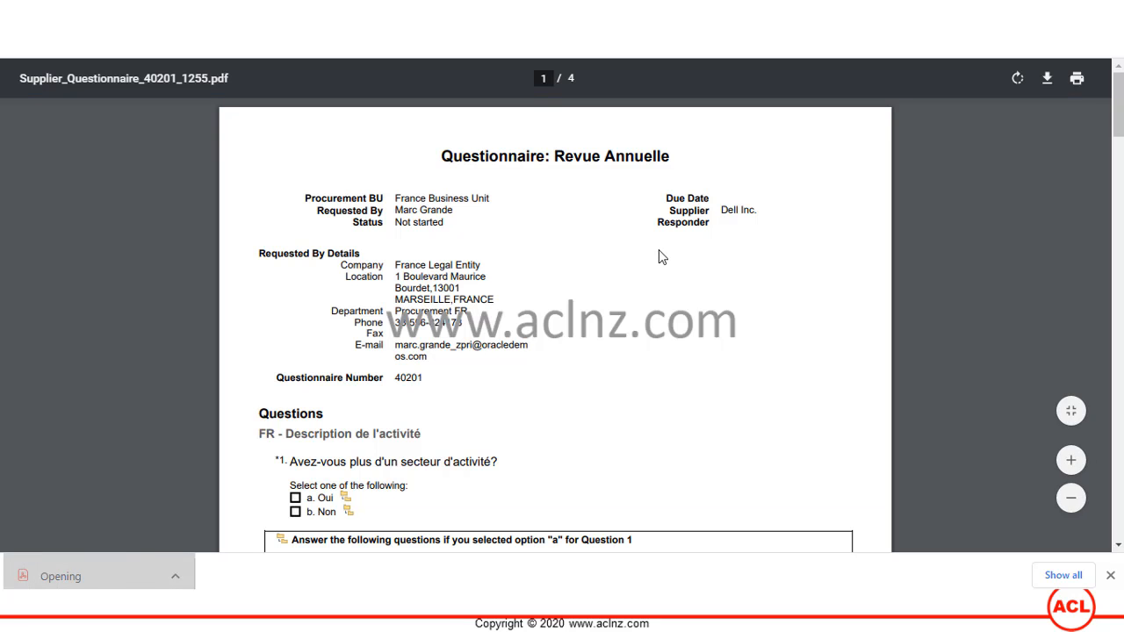
pyautogui.scroll(-2, 660, 257)
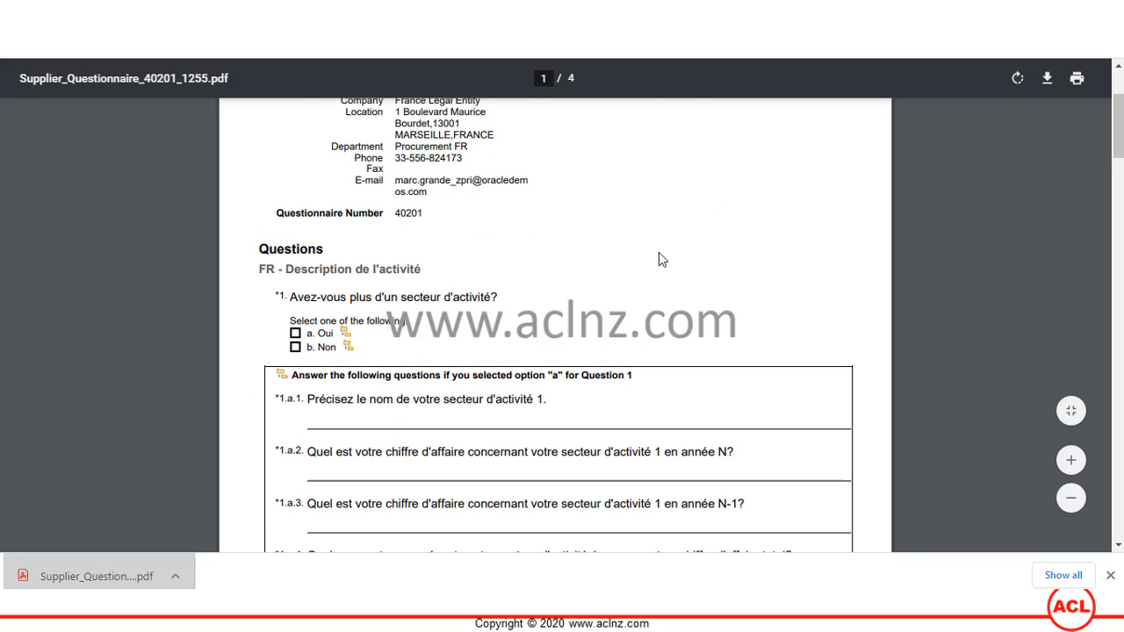
pyautogui.scroll(-3, 659, 257)
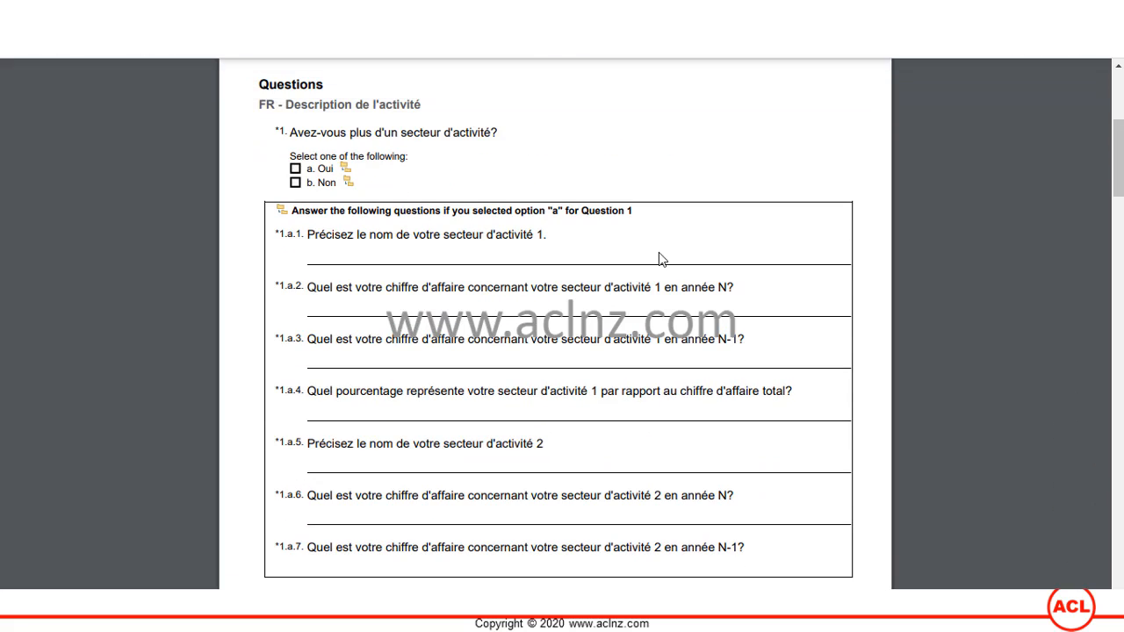
pyautogui.scroll(2, 659, 256)
pyautogui.scroll(1, 659, 252)
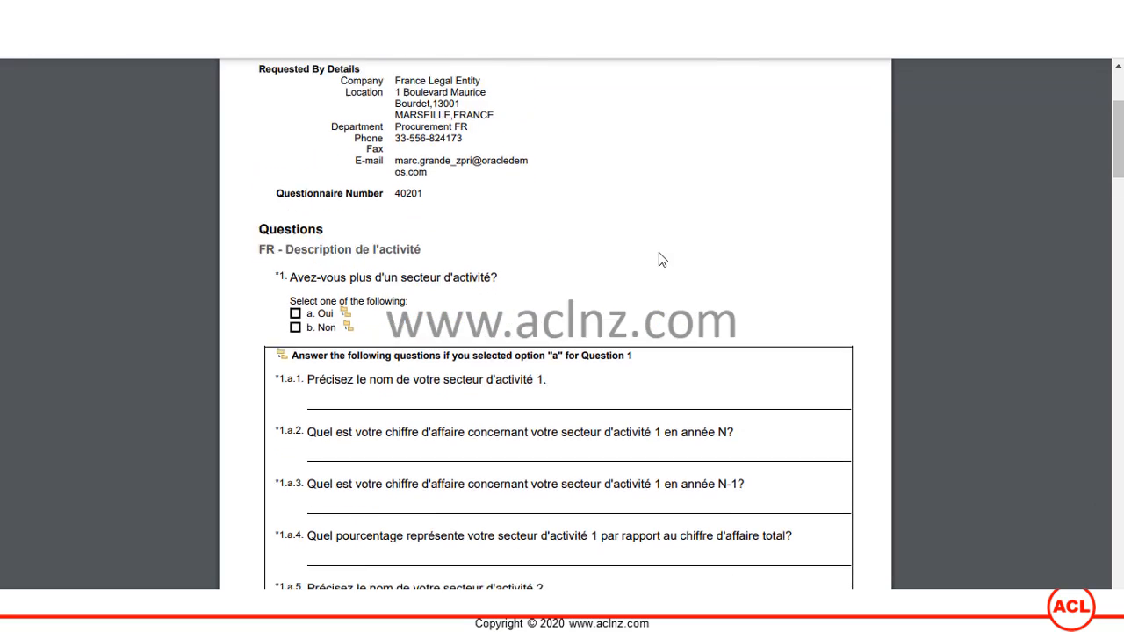
pyautogui.scroll(-5, 659, 252)
pyautogui.scroll(-13, 659, 255)
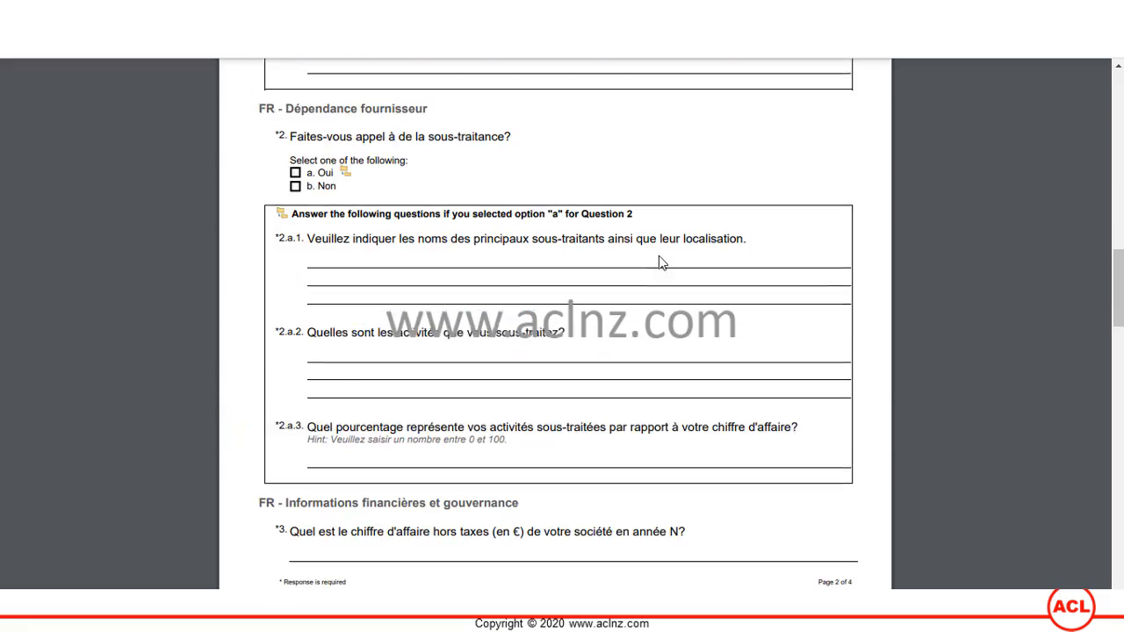
pyautogui.scroll(-4, 661, 256)
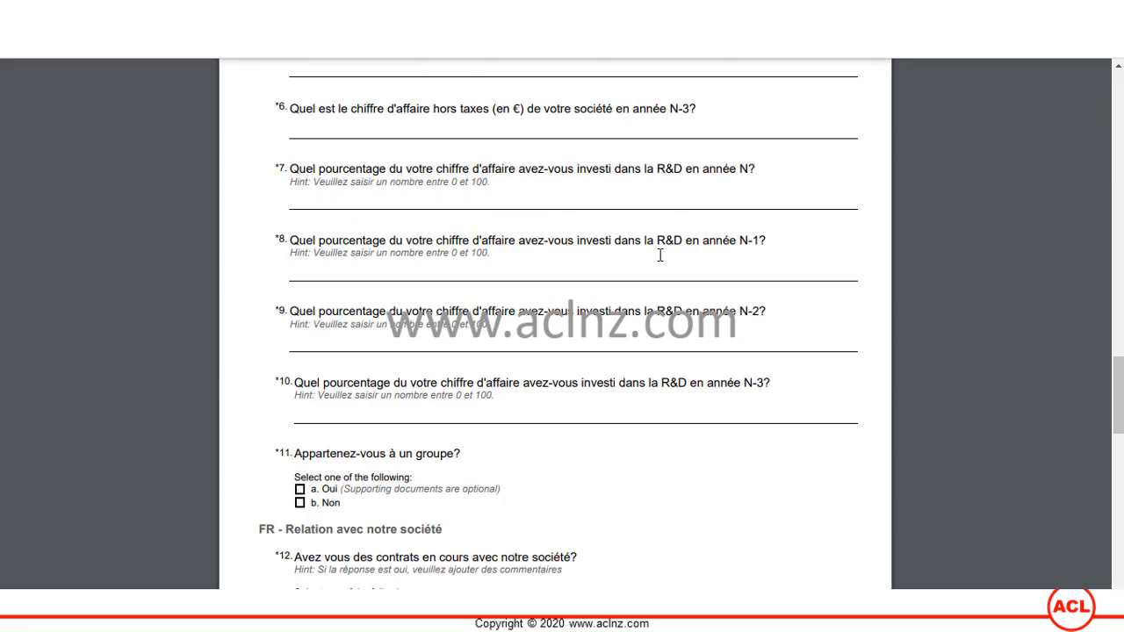
pyautogui.scroll(-12, 661, 255)
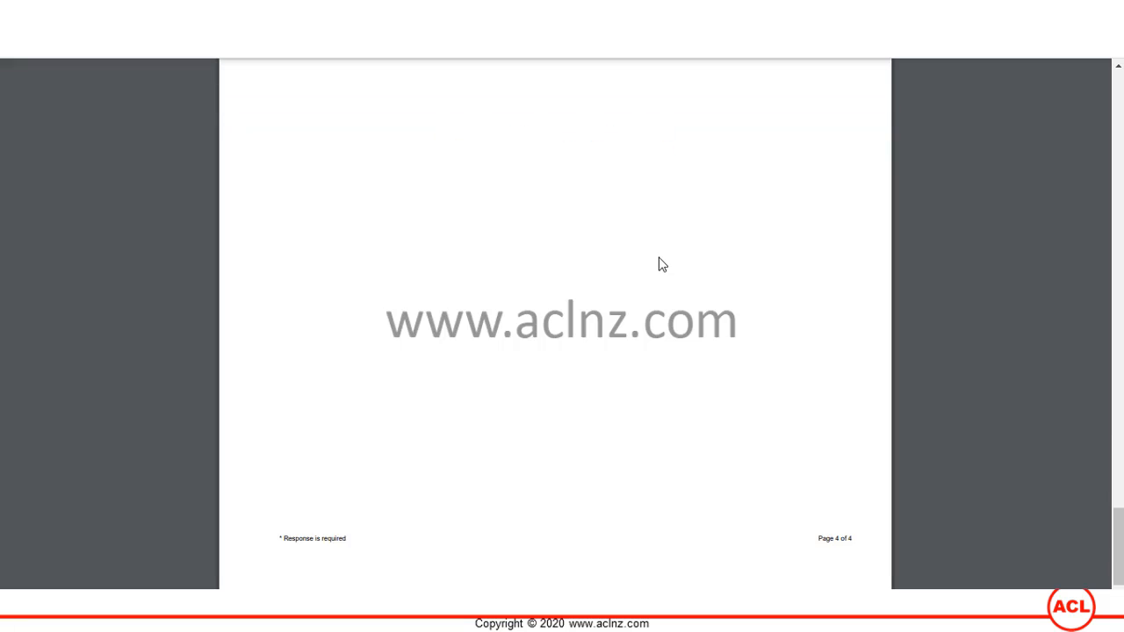
pyautogui.scroll(15, 661, 259)
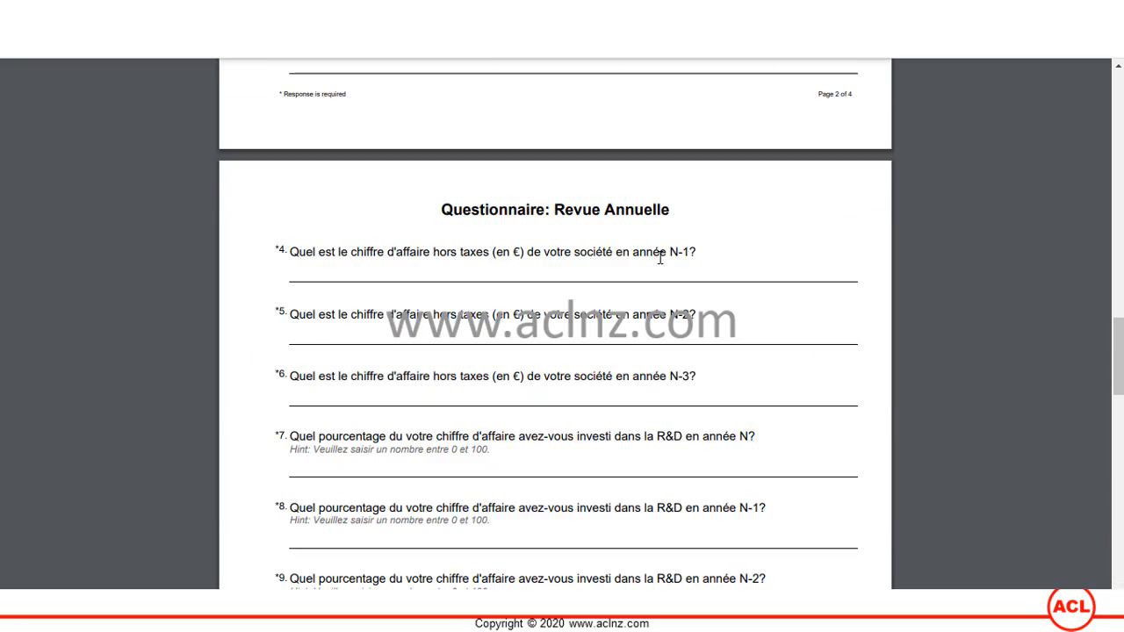
pyautogui.scroll(15, 660, 257)
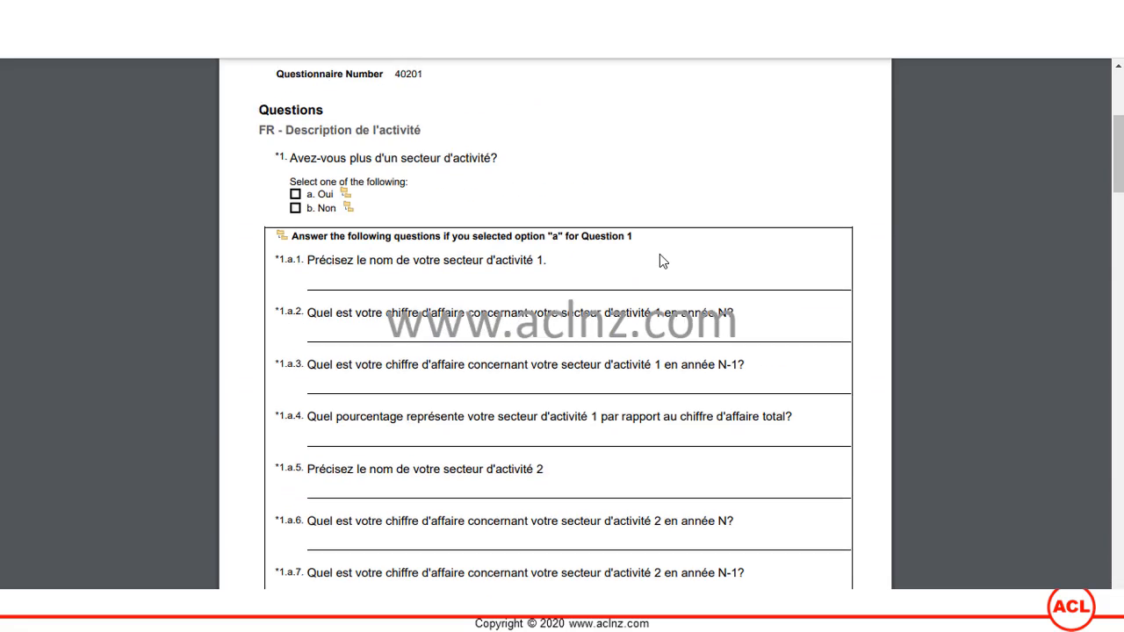
pyautogui.scroll(4, 659, 255)
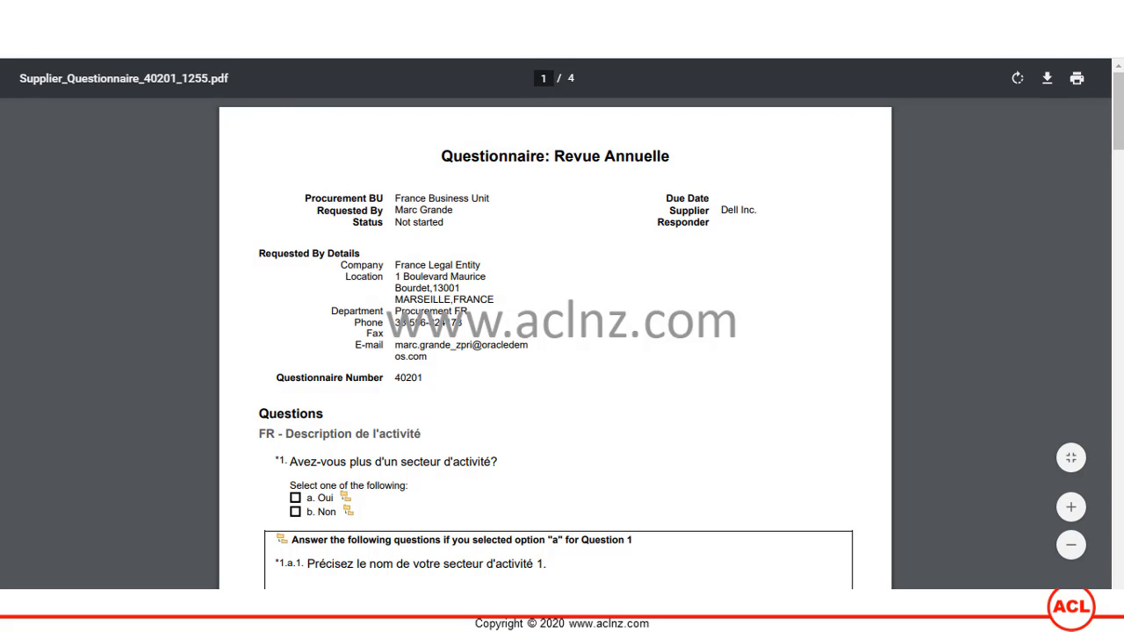
pyautogui.click(167, 16)
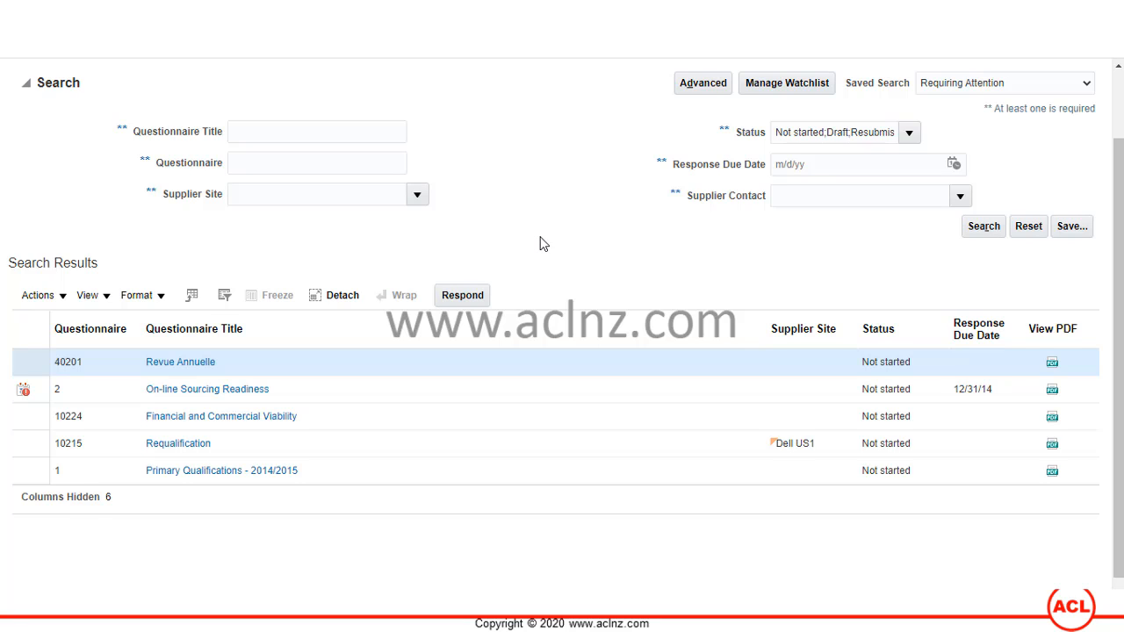
# - Start responding to Revue Annuelle and answer Oui to question 1 on activity sectors
pyautogui.scroll(-1, 542, 243)
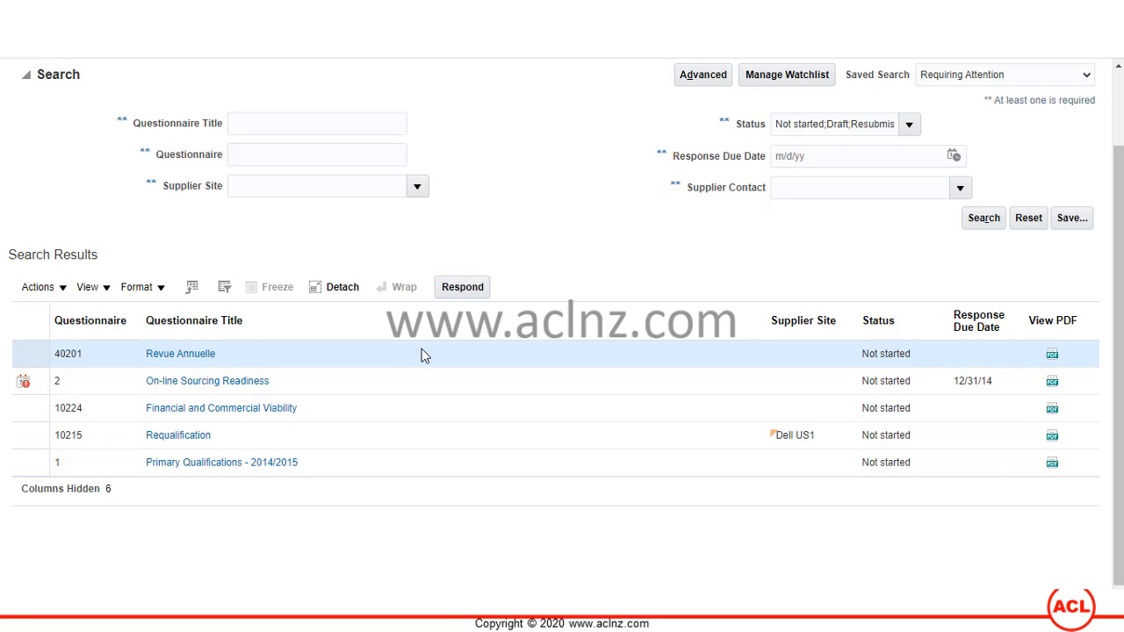
pyautogui.click(463, 292)
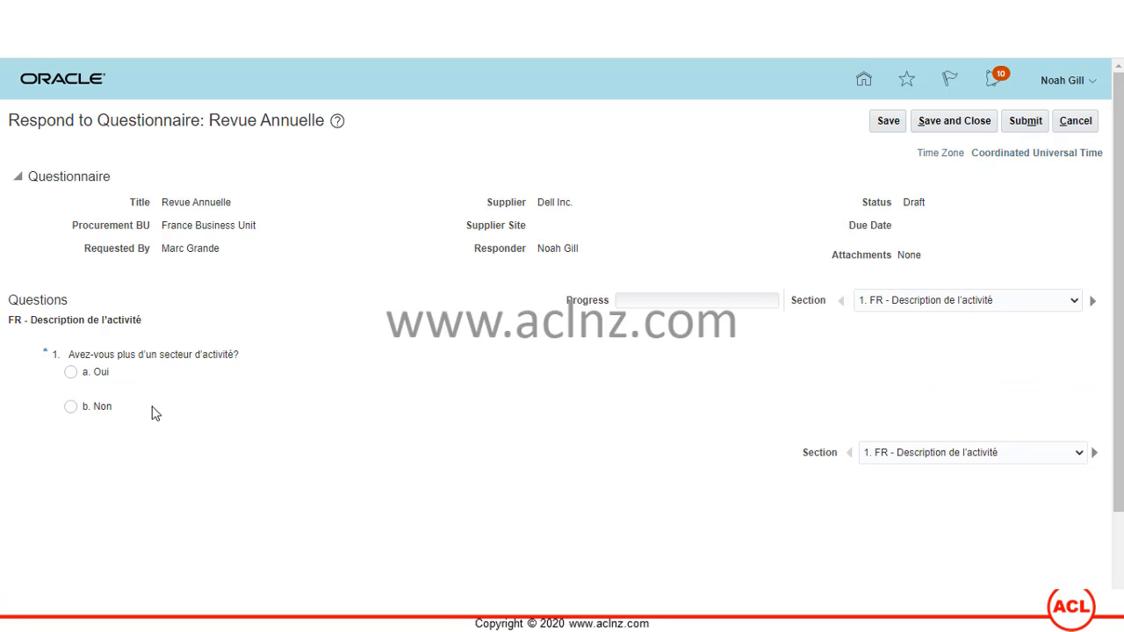
pyautogui.click(70, 371)
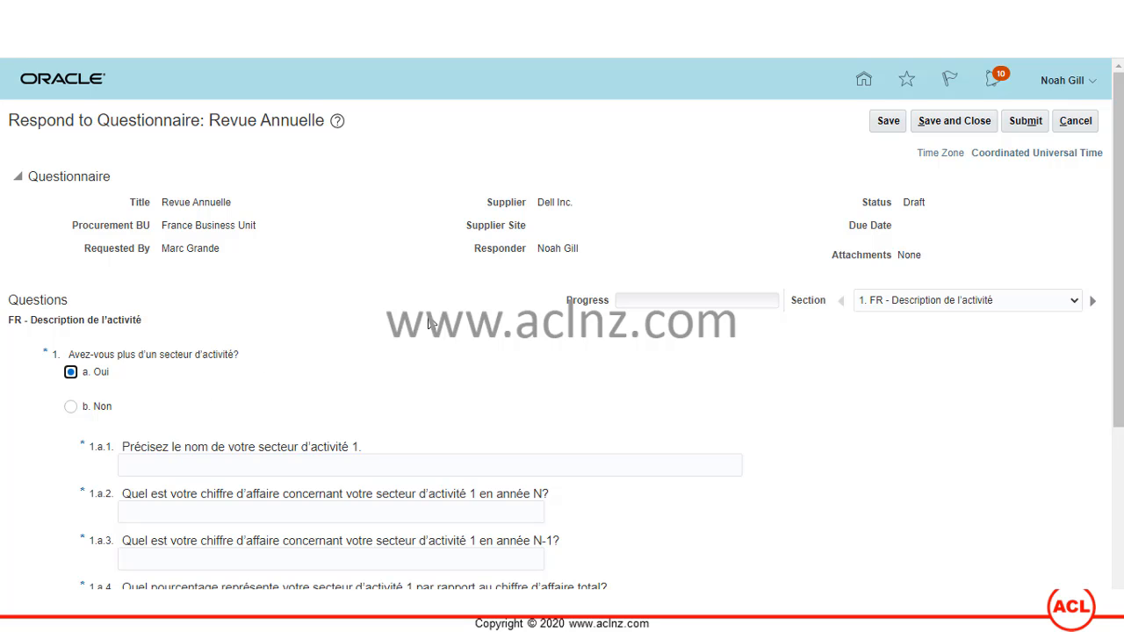
# - Switch to section 2, Dépendance fournisseur, and answer Non to question 2
pyautogui.click(949, 301)
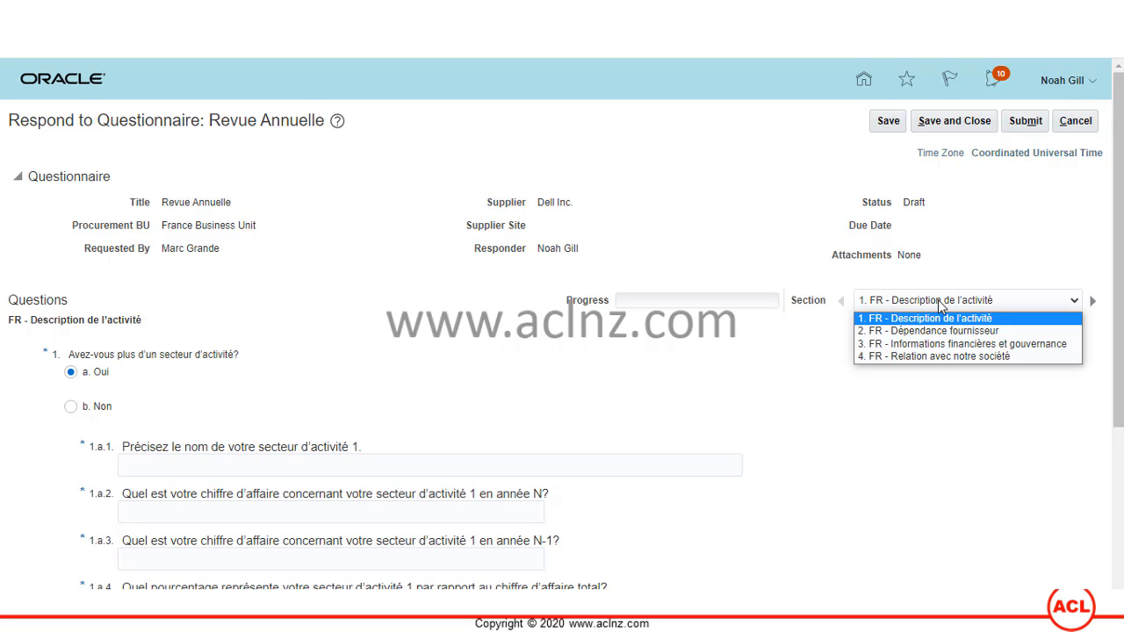
pyautogui.click(738, 357)
pyautogui.scroll(-4, 738, 357)
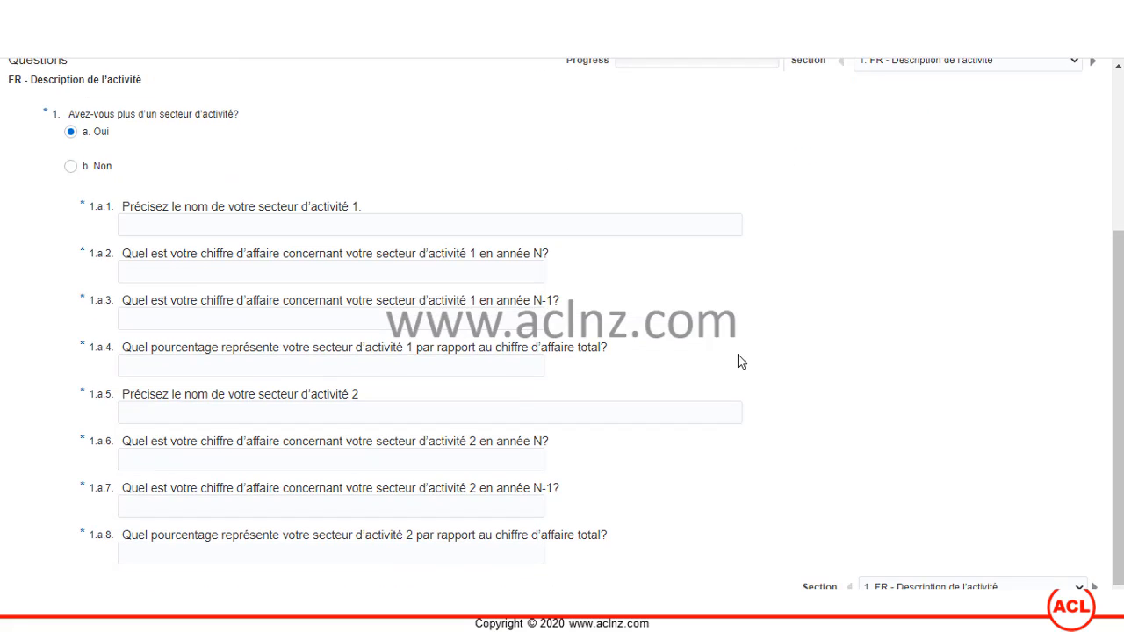
pyautogui.scroll(4, 743, 351)
pyautogui.click(934, 300)
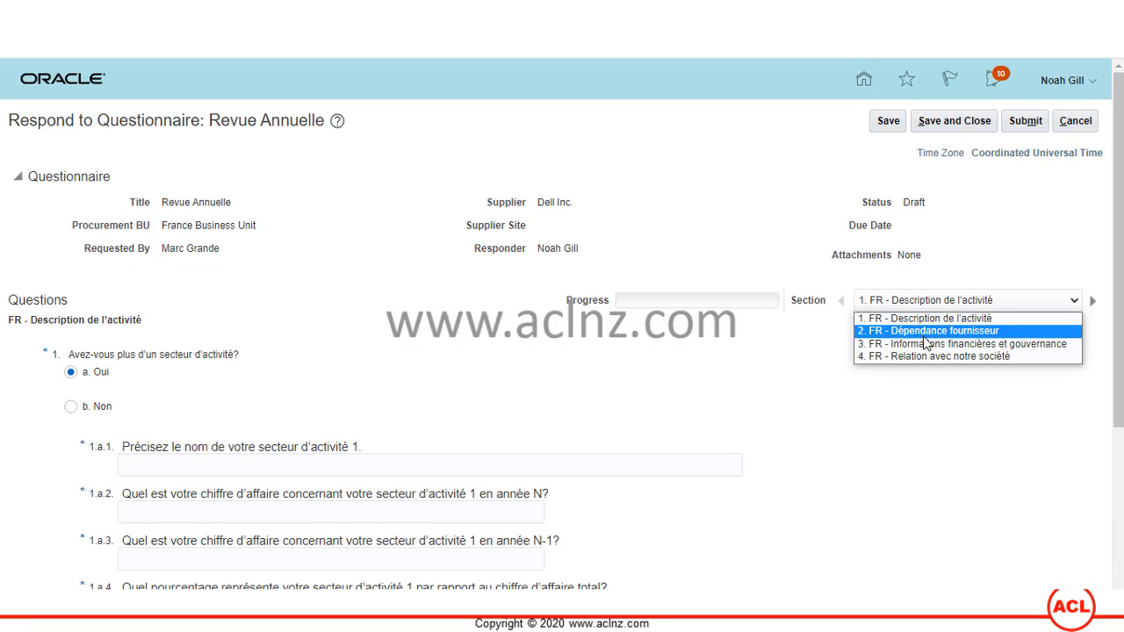
pyautogui.click(931, 327)
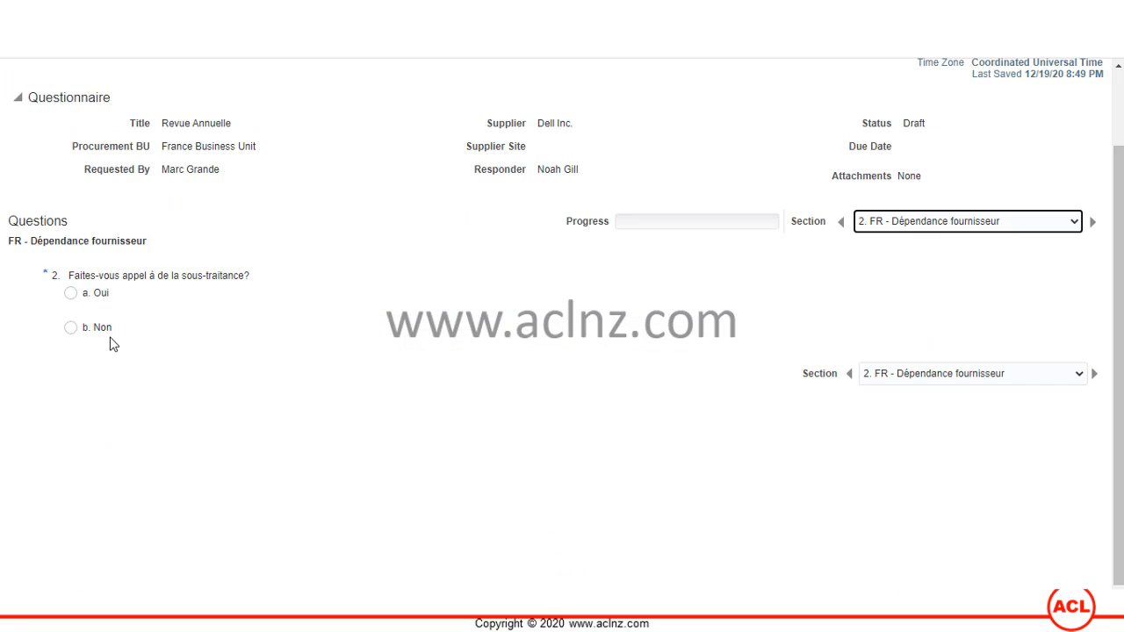
pyautogui.click(70, 328)
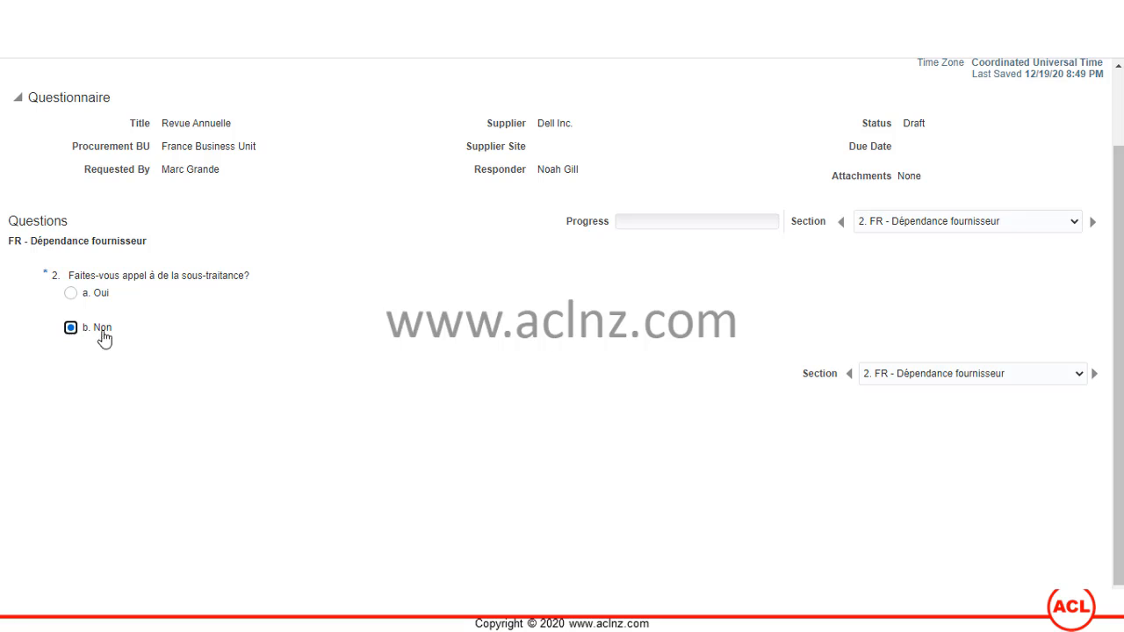
pyautogui.click(974, 224)
pyautogui.click(954, 255)
# - Go to section 3, Informations financières et gouvernance, and enter 'Some text' for question 3
pyautogui.click(887, 225)
pyautogui.click(882, 265)
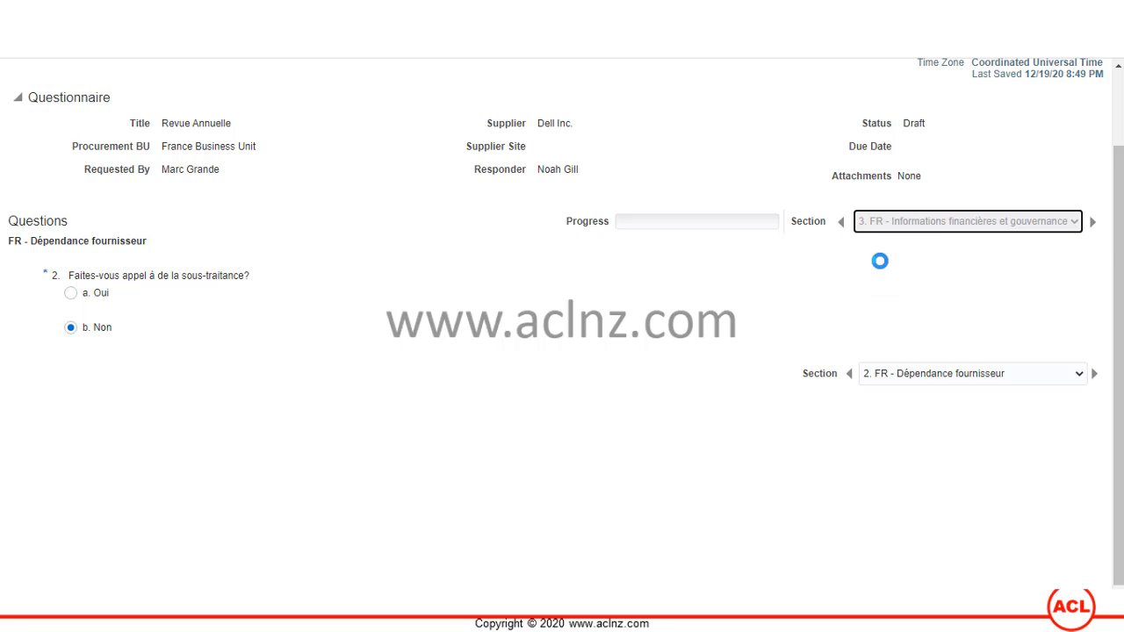
pyautogui.scroll(-2, 300, 252)
pyautogui.scroll(1, 159, 230)
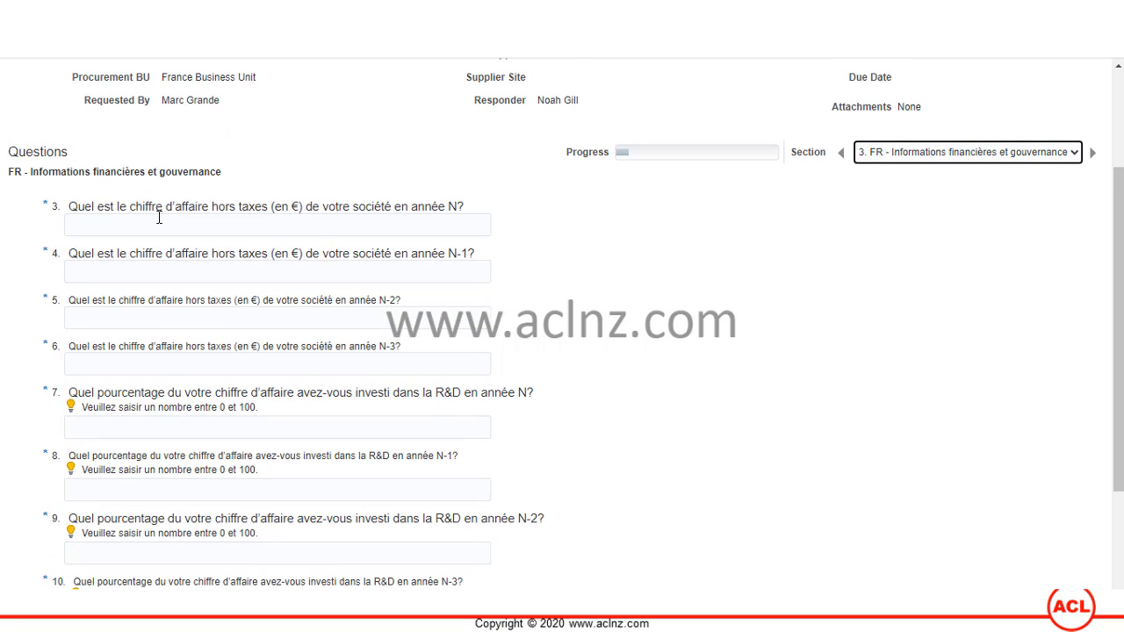
pyautogui.click(159, 223)
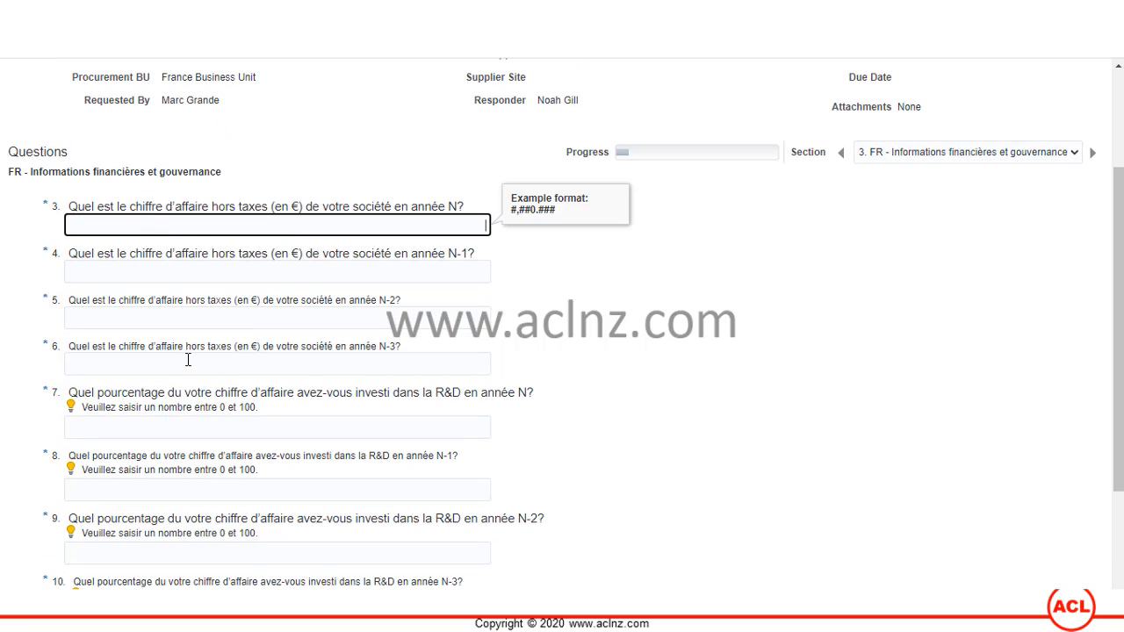
pyautogui.click(187, 361)
pyautogui.click(180, 242)
pyautogui.click(181, 230)
pyautogui.write('Some text')
# - Copy 'Some text' into the answers for questions 4 through 10
pyautogui.hotkey('ctrl', 'a')
pyautogui.hotkey('ctrl', 'c')
pyautogui.click(91, 272)
pyautogui.hotkey('ctrl', 'v')
pyautogui.click(120, 320)
pyautogui.hotkey('ctrl', 'v')
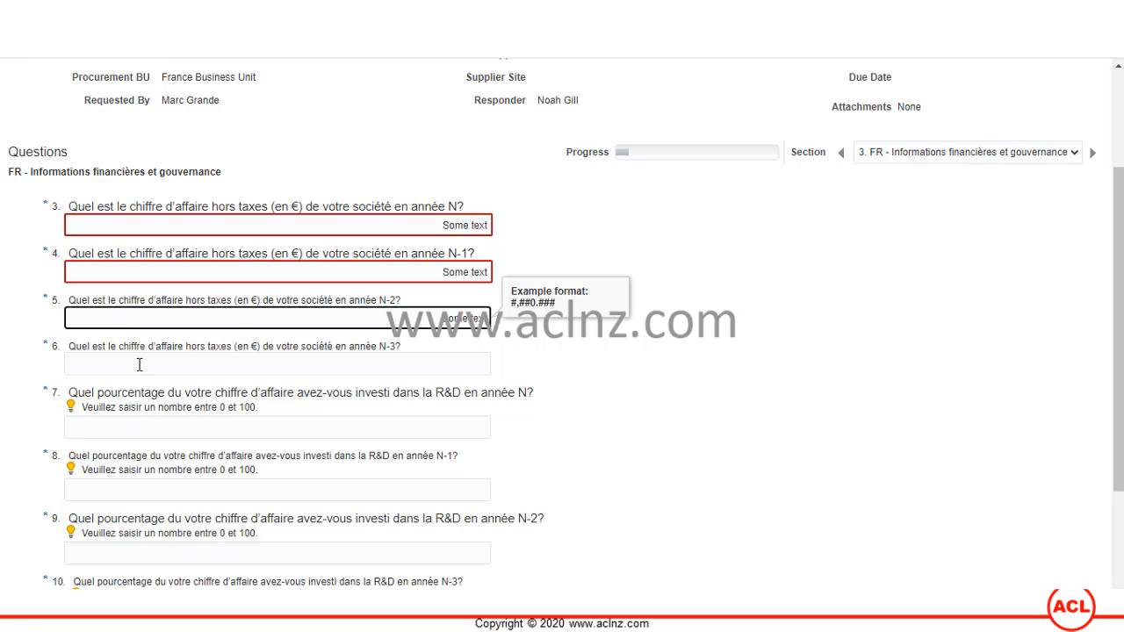
pyautogui.click(139, 364)
pyautogui.hotkey('ctrl', 'v')
pyautogui.click(156, 427)
pyautogui.hotkey('ctrl', 'v')
pyautogui.scroll(-1, 145, 428)
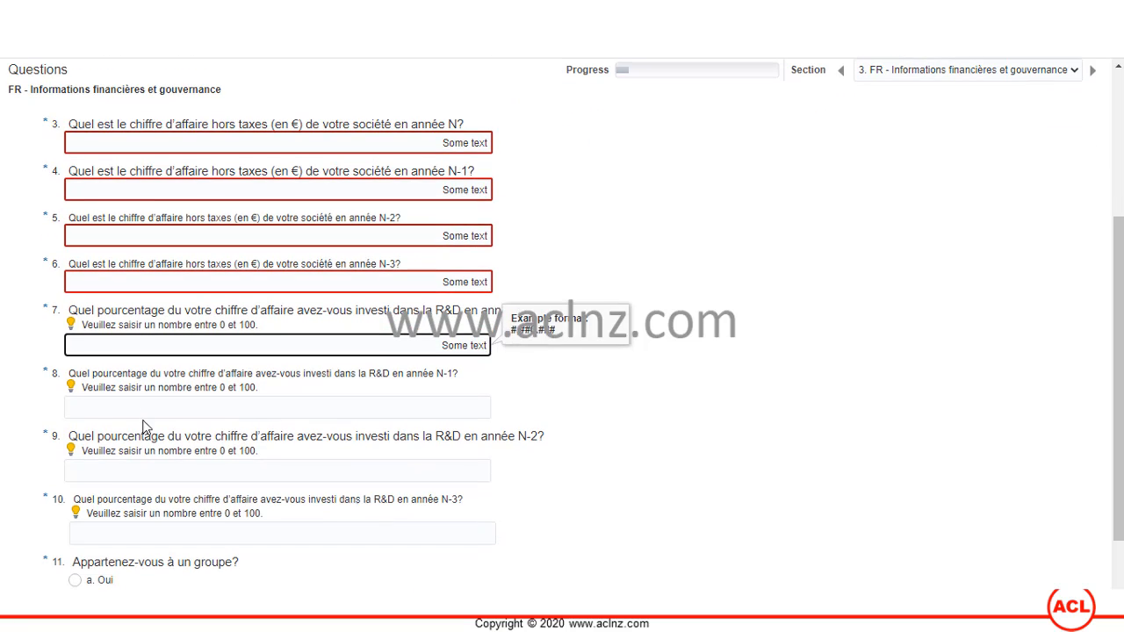
pyautogui.click(150, 411)
pyautogui.hotkey('ctrl', 'v')
pyautogui.click(152, 470)
pyautogui.hotkey('ctrl', 'v')
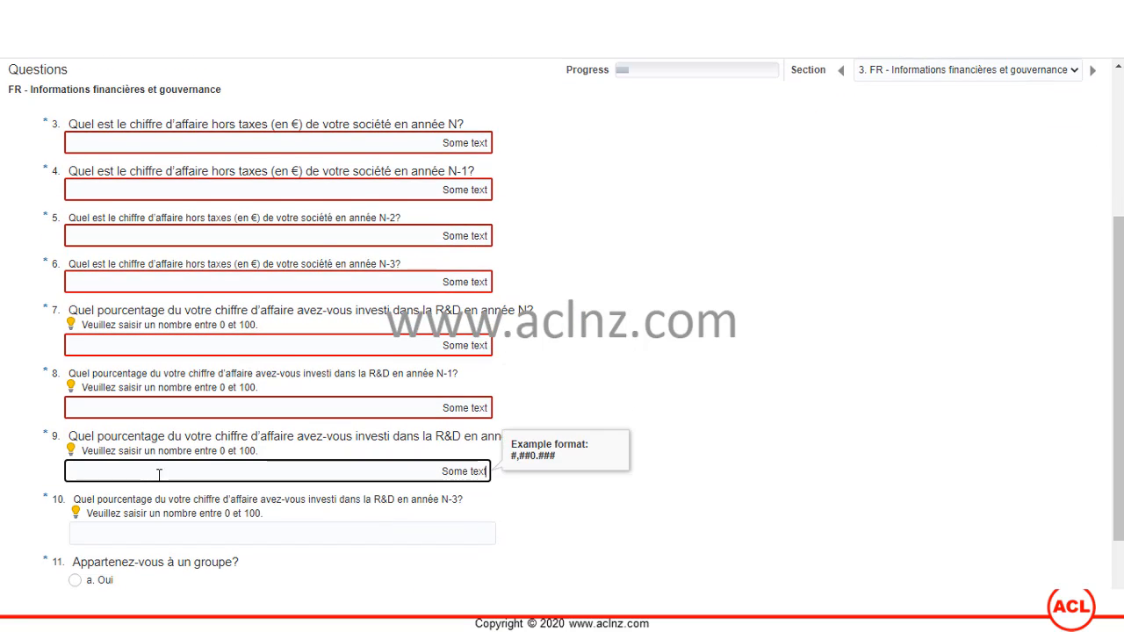
pyautogui.scroll(-1, 159, 474)
pyautogui.click(143, 462)
pyautogui.hotkey('ctrl', 'v')
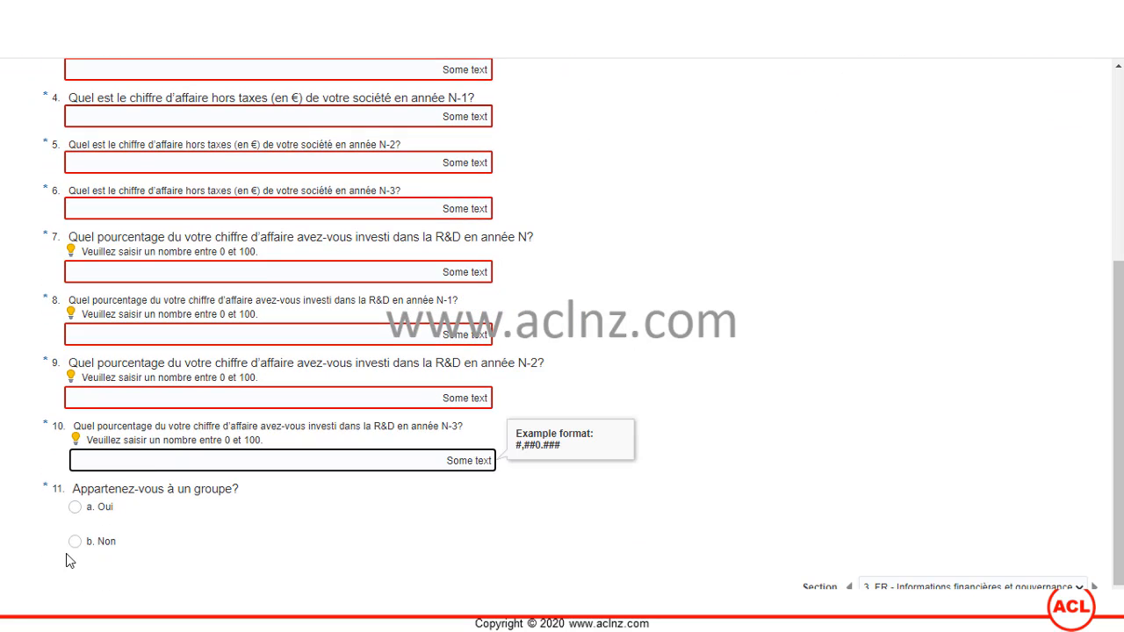
# - Answer Oui to question 11 and dismiss the not-a-number error note
pyautogui.click(74, 507)
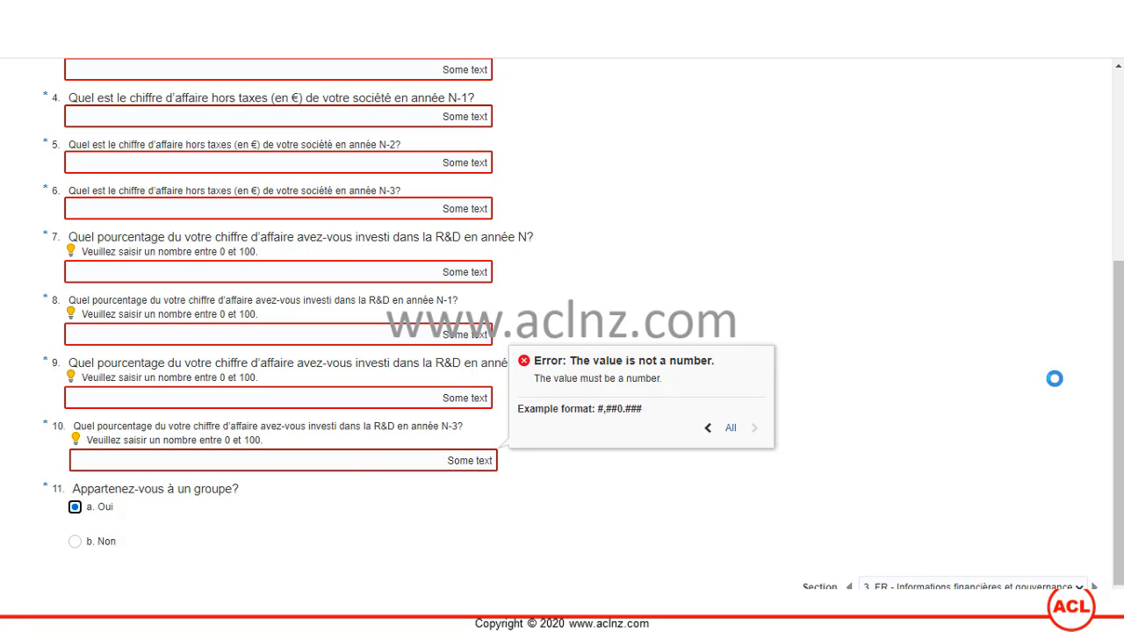
pyautogui.click(1054, 378)
pyautogui.scroll(5, 967, 356)
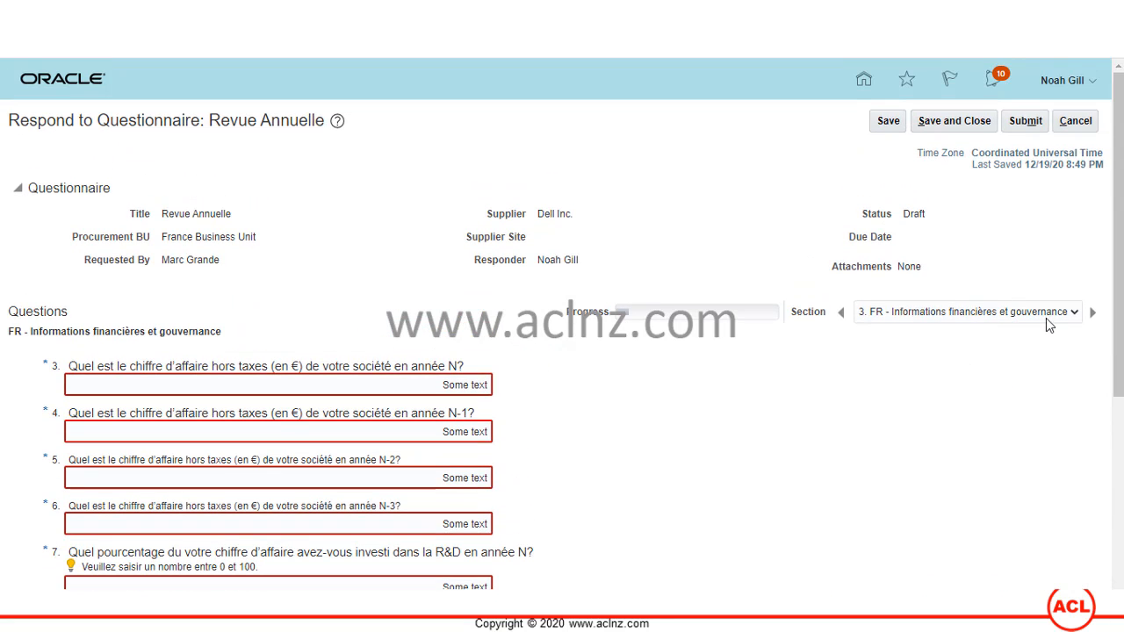
pyautogui.click(1046, 312)
# - In Relation avec notre société, acknowledge the number errors, answer Oui to question 12, return to section 3
pyautogui.click(1010, 369)
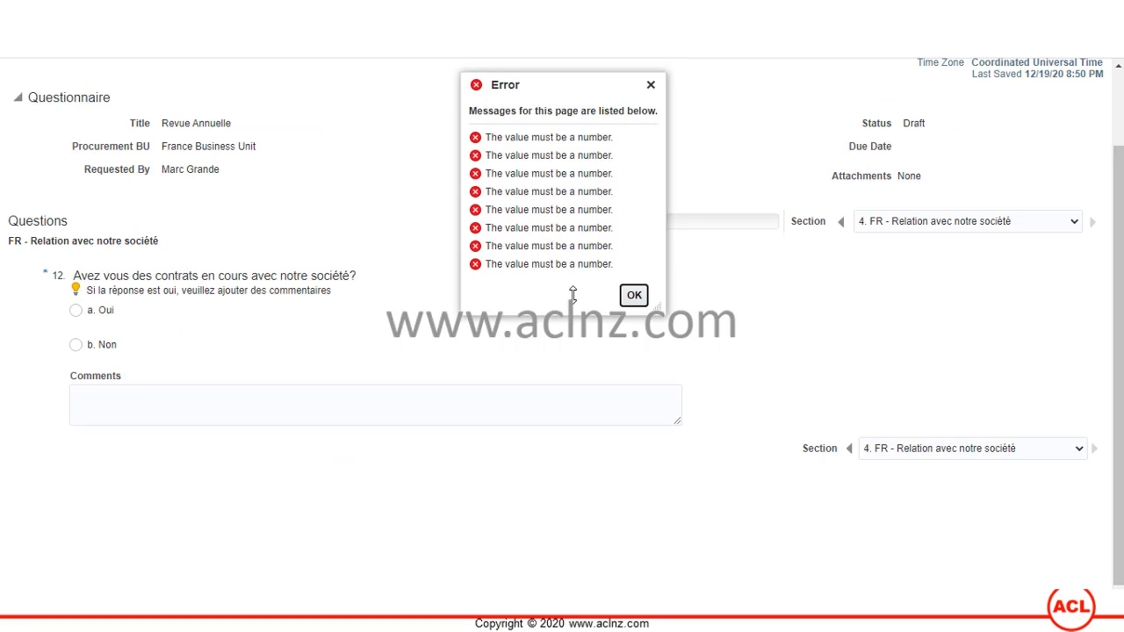
pyautogui.click(634, 295)
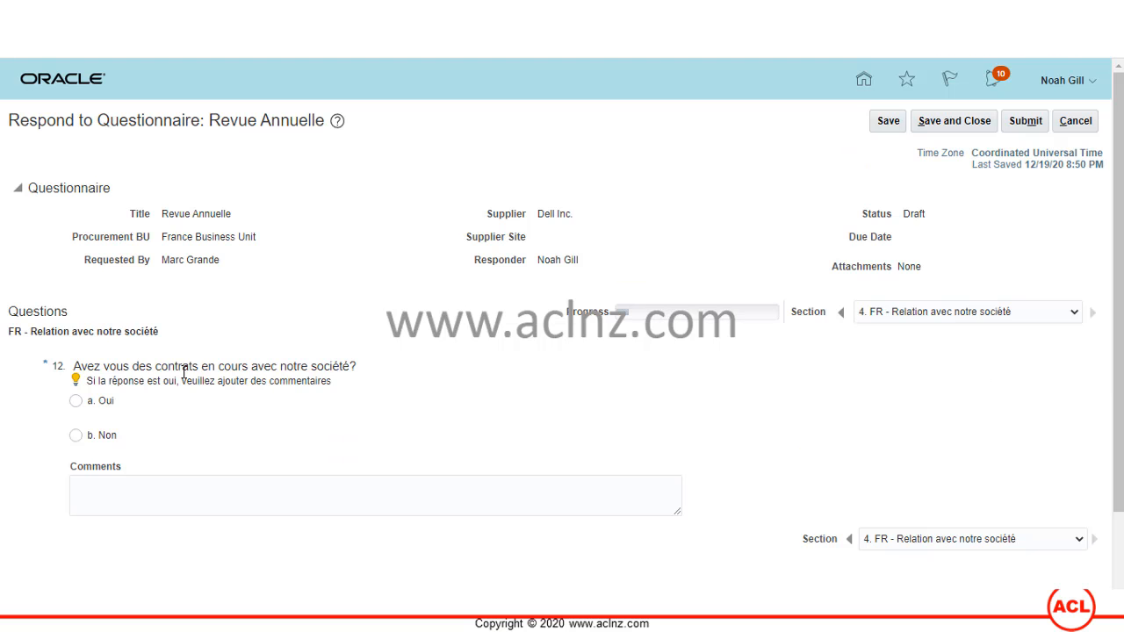
pyautogui.click(75, 404)
pyautogui.scroll(-1, 668, 382)
pyautogui.click(944, 230)
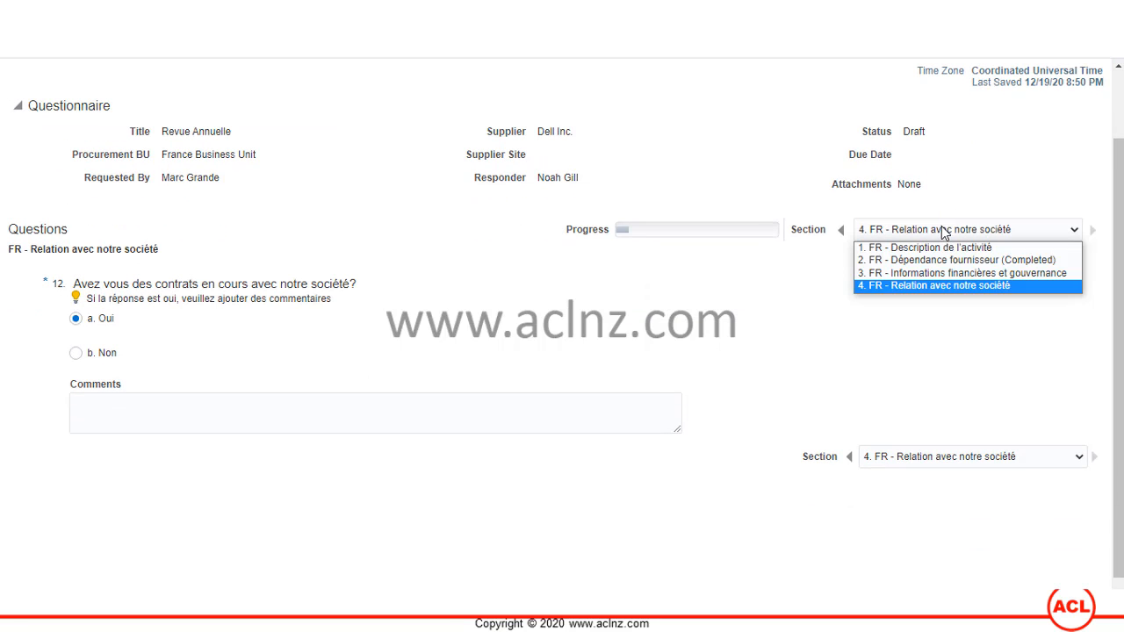
pyautogui.click(957, 275)
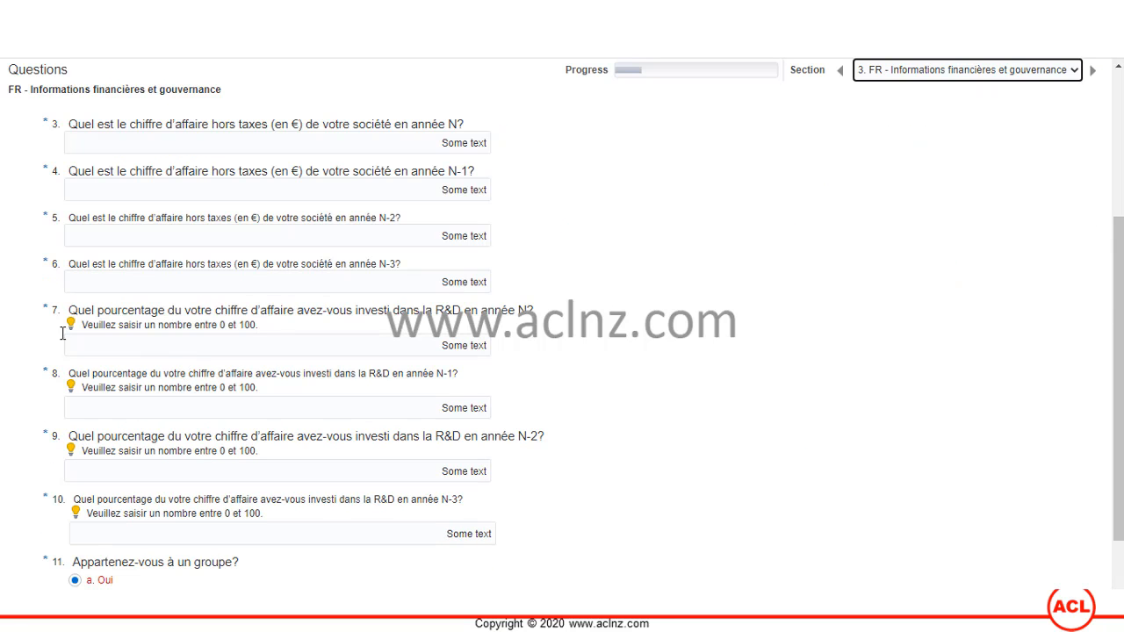
# - Replace answers for questions 7–10 with 10, 20, 30 and 40, then save
pyautogui.click(421, 350)
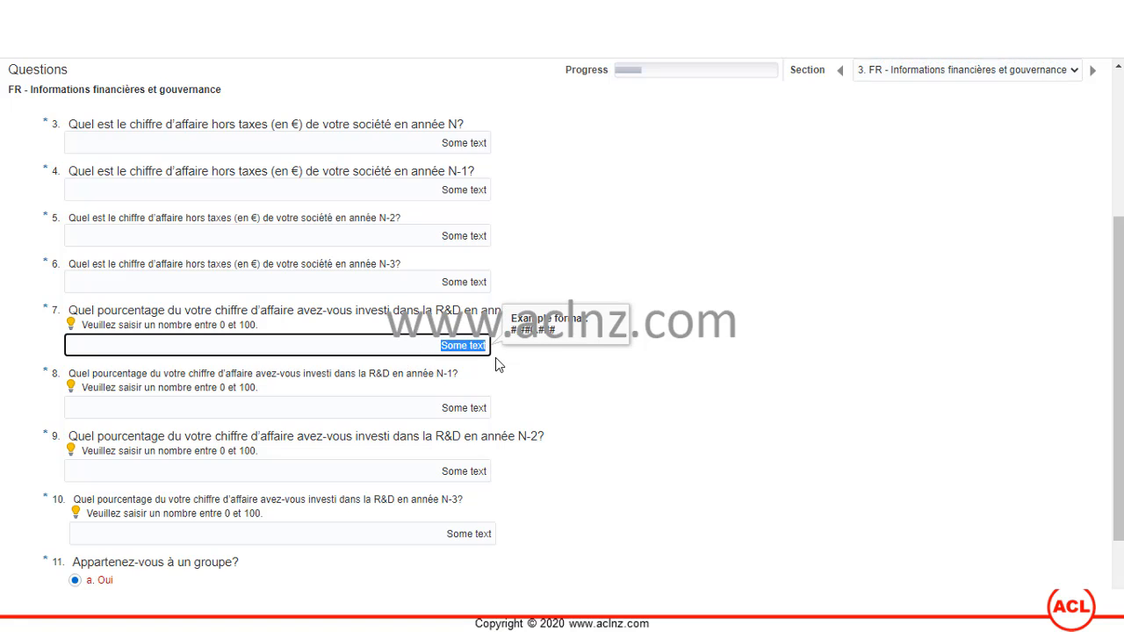
pyautogui.write('10')
pyautogui.click(434, 404)
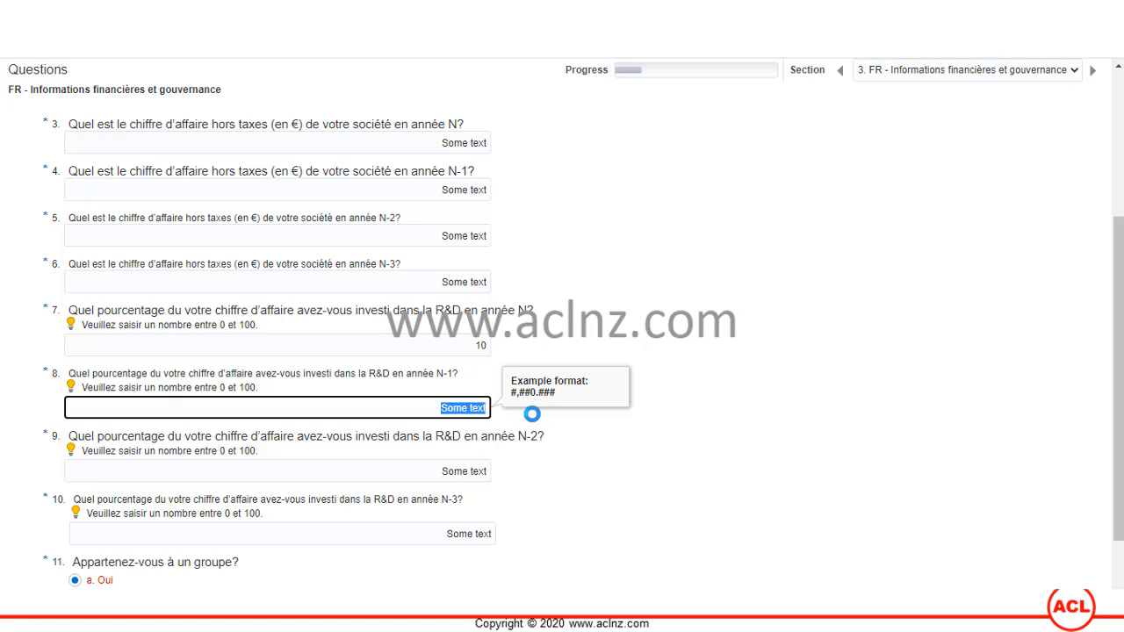
pyautogui.write('20')
pyautogui.click(435, 472)
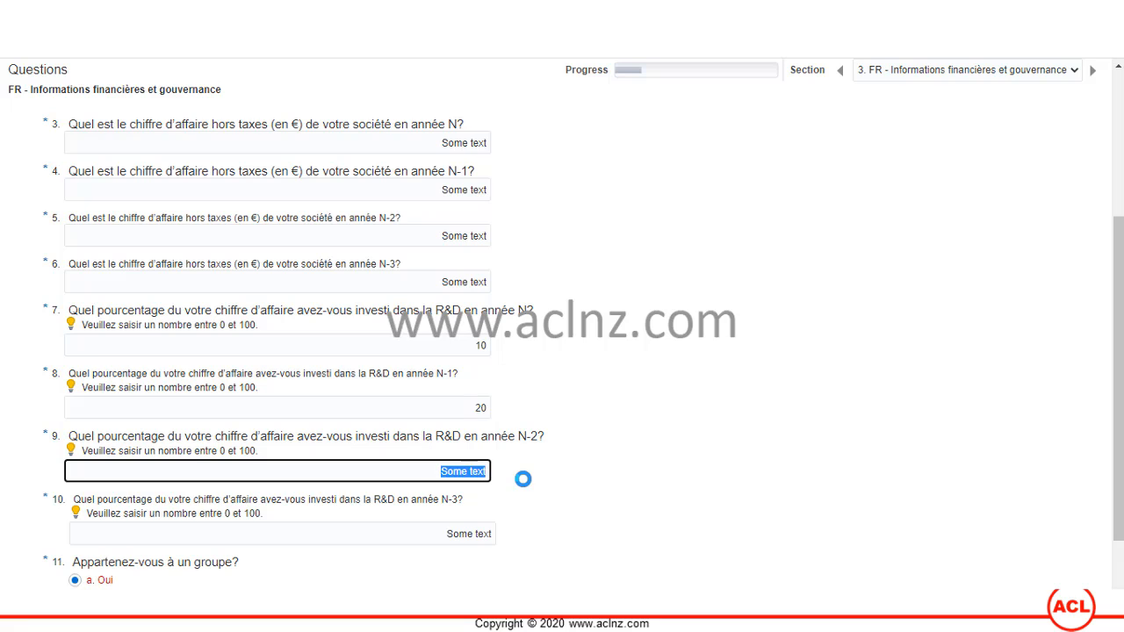
pyautogui.write('30')
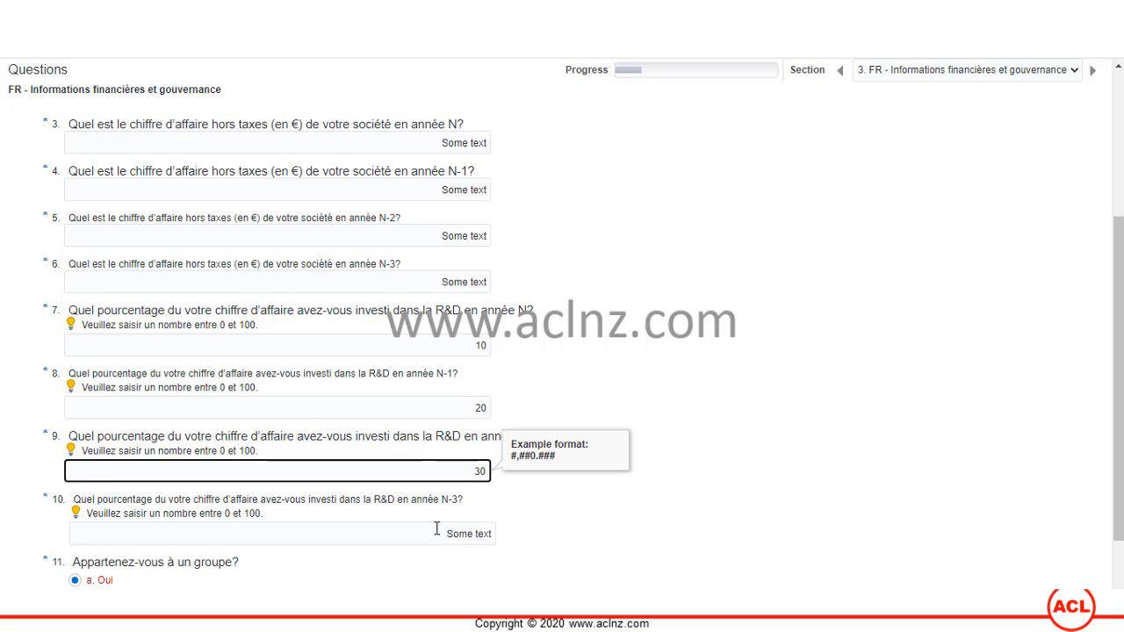
pyautogui.click(436, 528)
pyautogui.write('40')
pyautogui.scroll(-1, 554, 360)
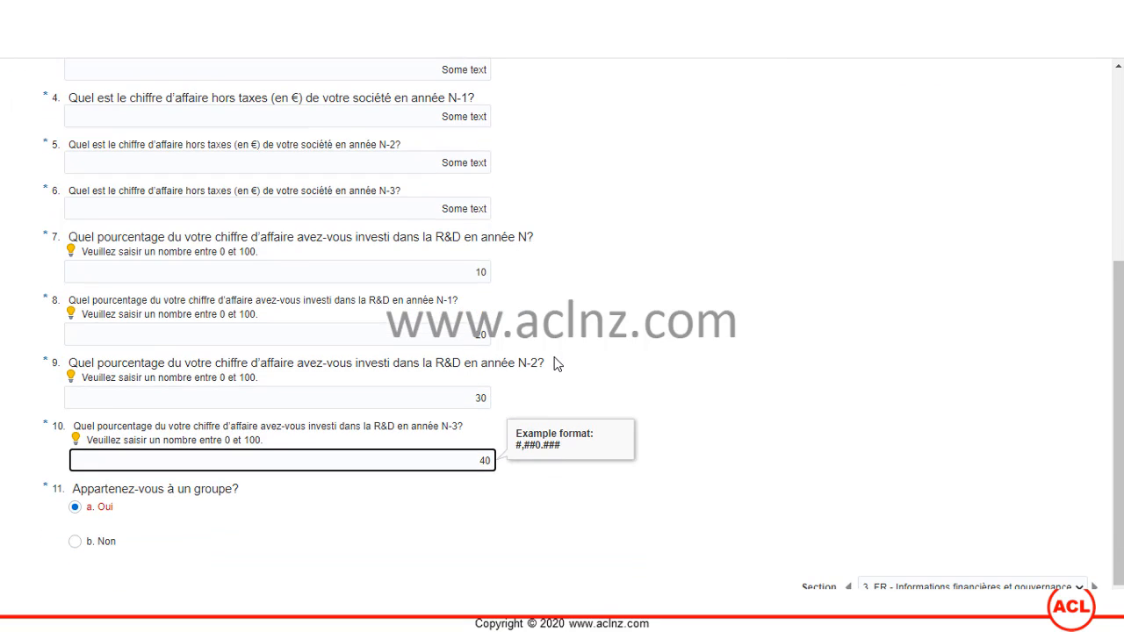
pyautogui.click(671, 318)
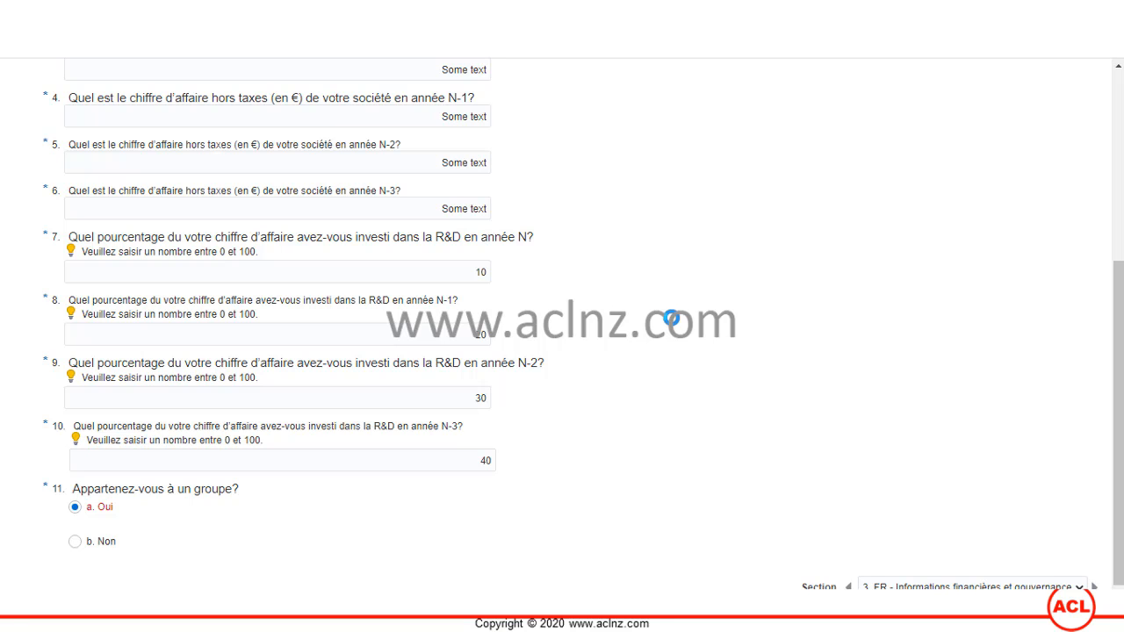
pyautogui.scroll(3, 671, 318)
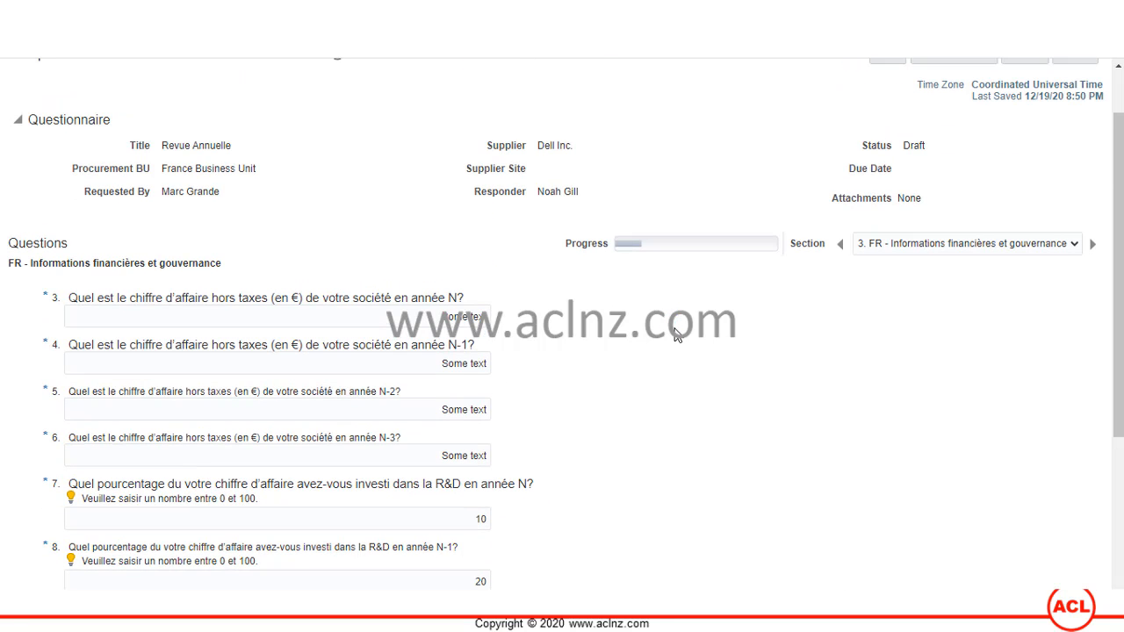
pyautogui.scroll(1, 876, 309)
pyautogui.click(889, 125)
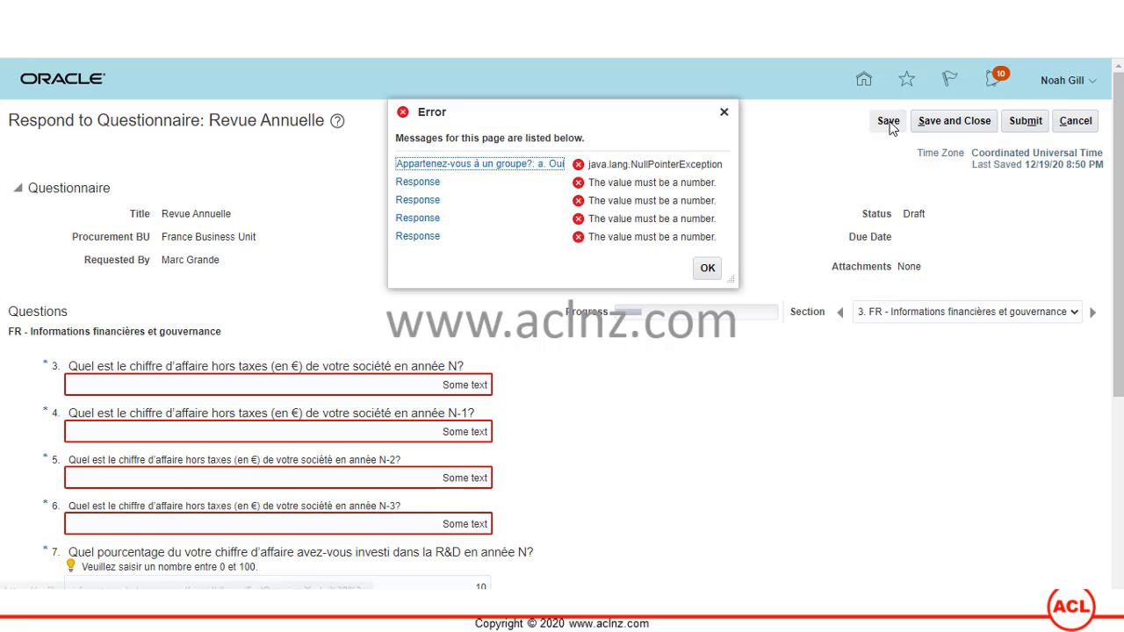
# - Close the error list and enter 12, 12, 20 and 40 for questions 3–6
pyautogui.click(708, 269)
pyautogui.click(426, 384)
pyautogui.moveTo(426, 384); pyautogui.dragTo(507, 392)
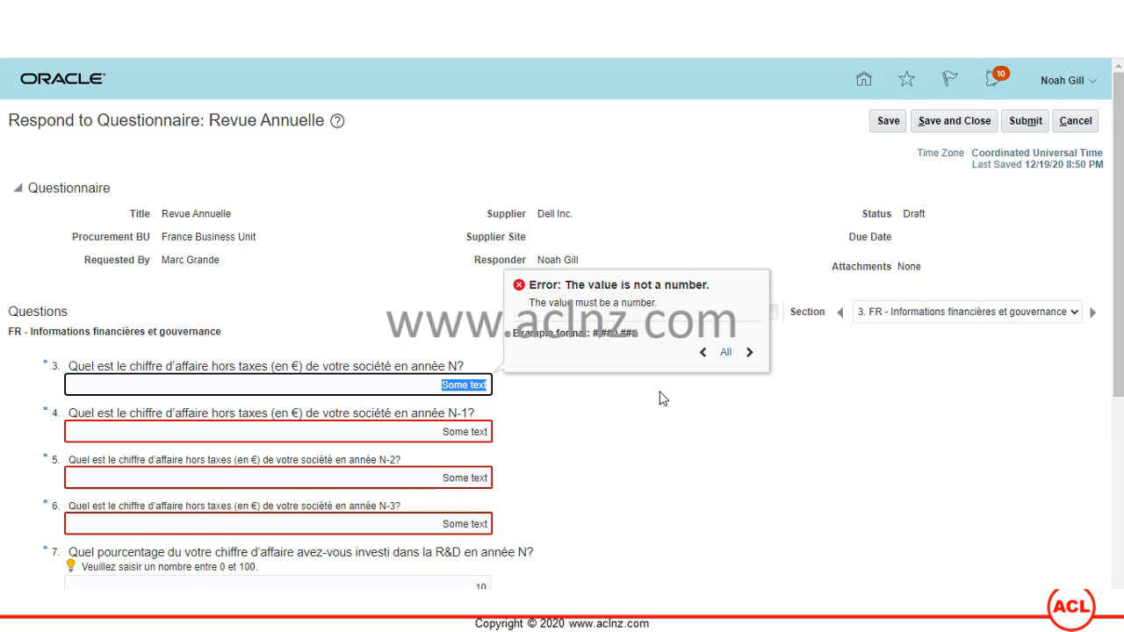
pyautogui.write('12')
pyautogui.press('Tab')
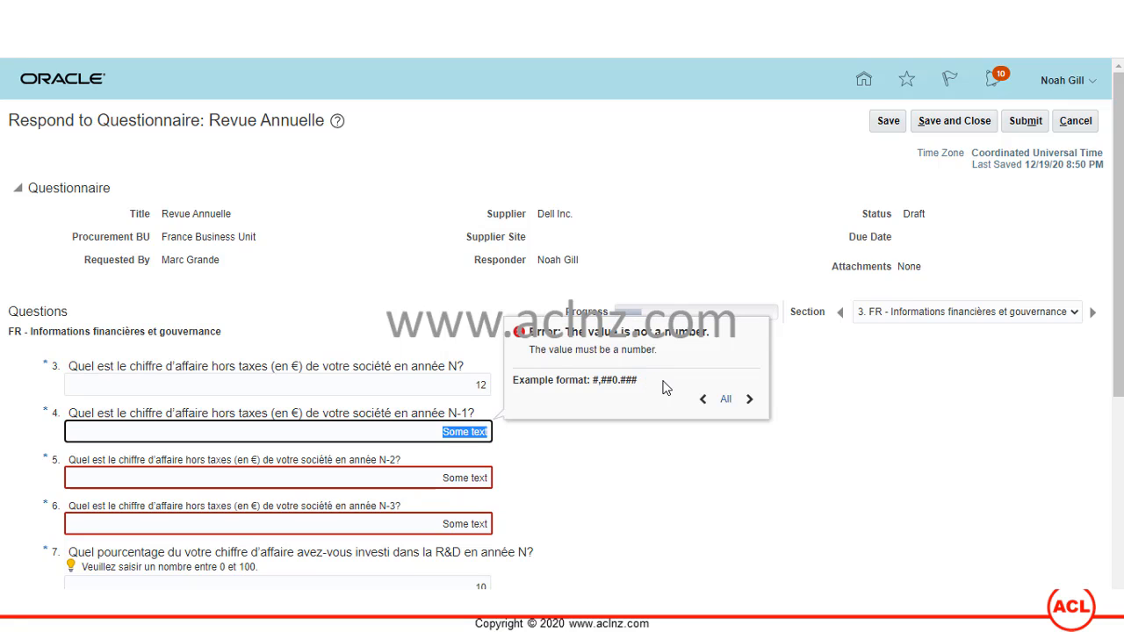
pyautogui.write('12')
pyautogui.press('Tab')
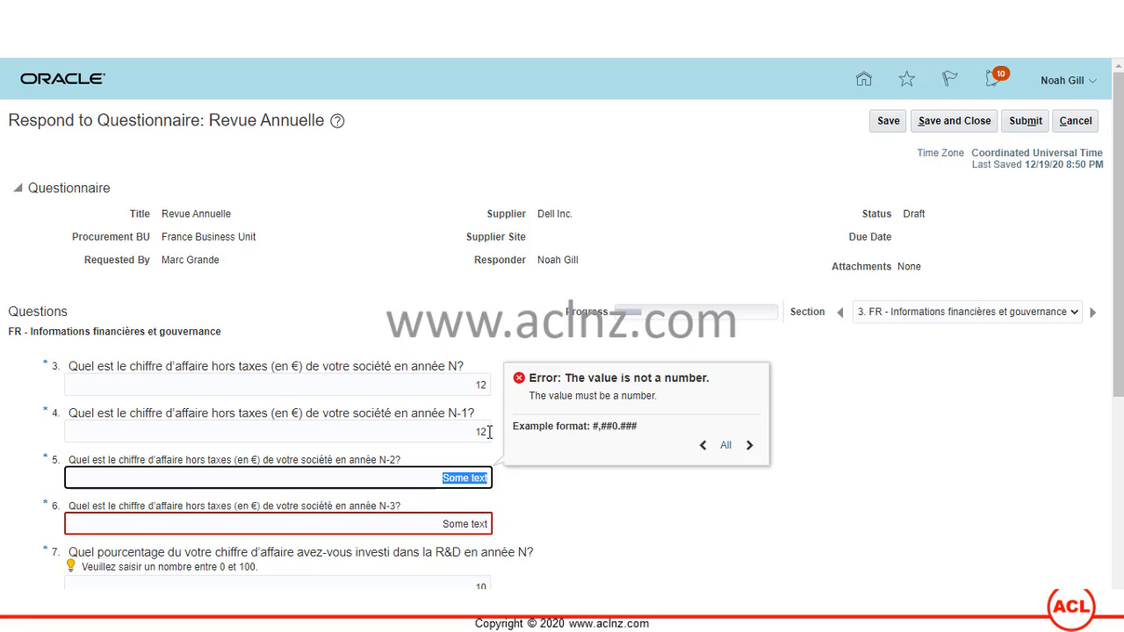
pyautogui.write('20')
pyautogui.press('Tab')
pyautogui.write('40')
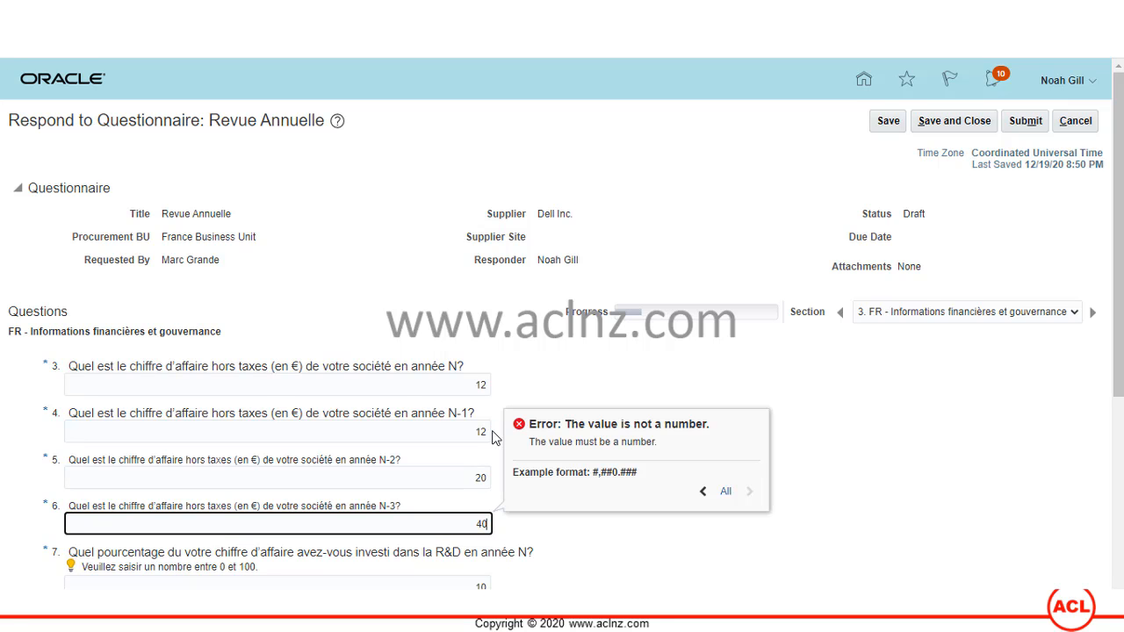
pyautogui.press('Tab')
# - Answer Non to question 11 and save the questionnaire answers
pyautogui.scroll(-1, 549, 376)
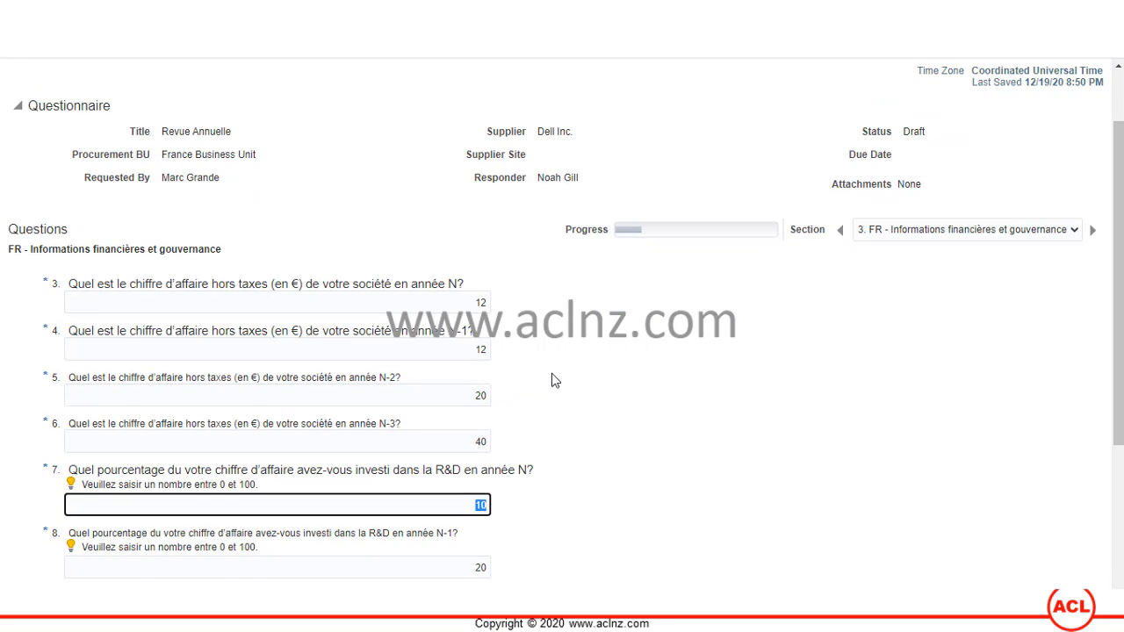
pyautogui.scroll(1, 554, 379)
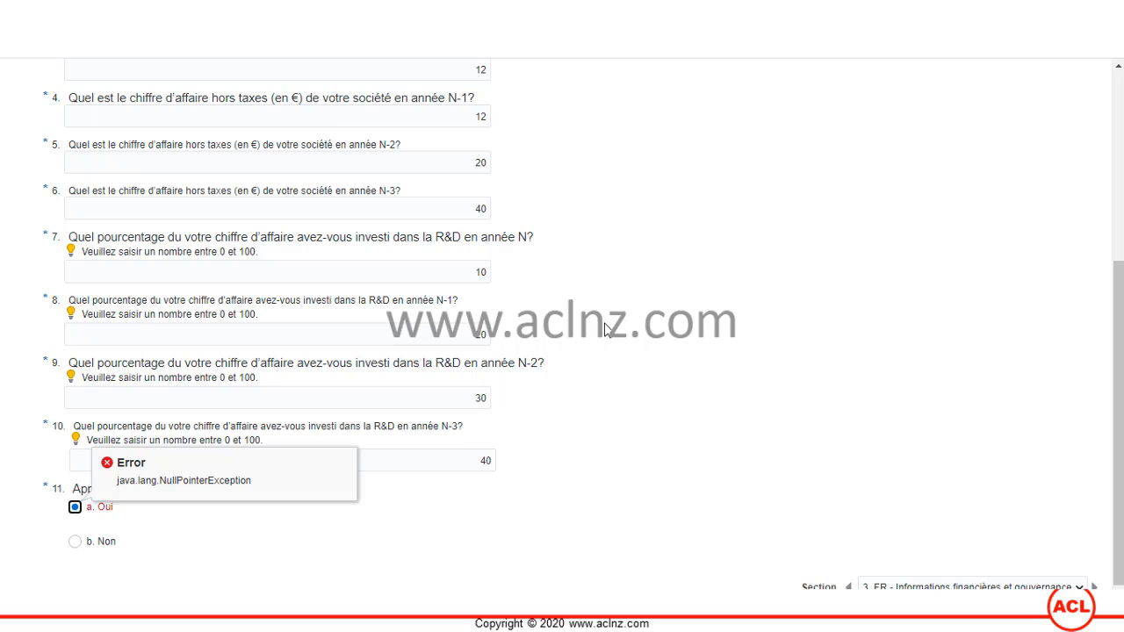
pyautogui.click(75, 541)
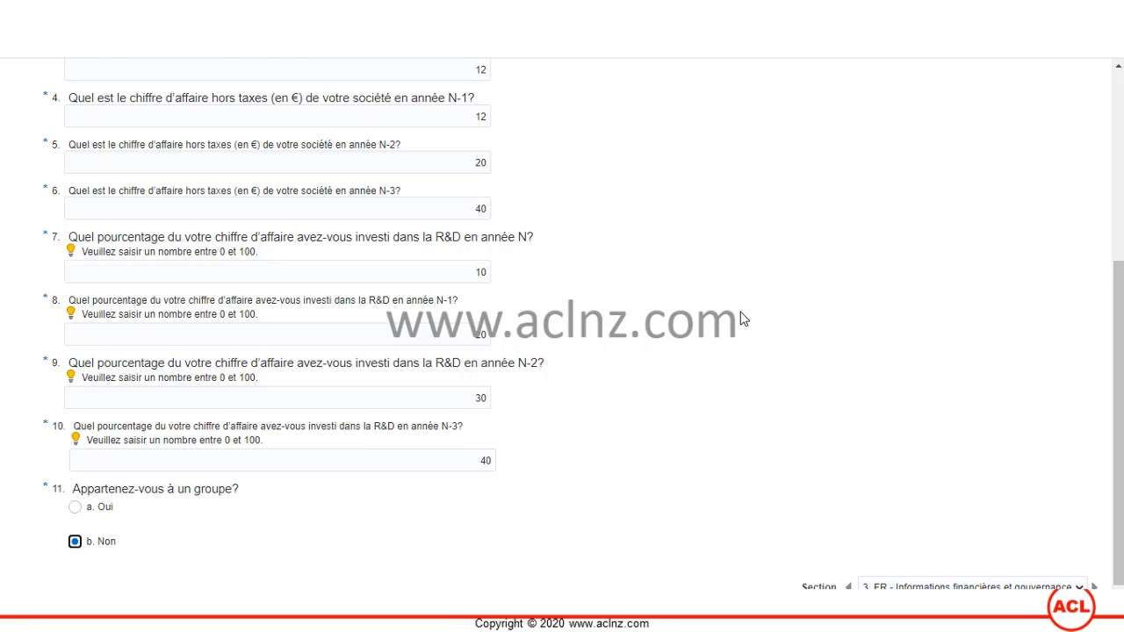
pyautogui.scroll(4, 790, 281)
pyautogui.click(889, 122)
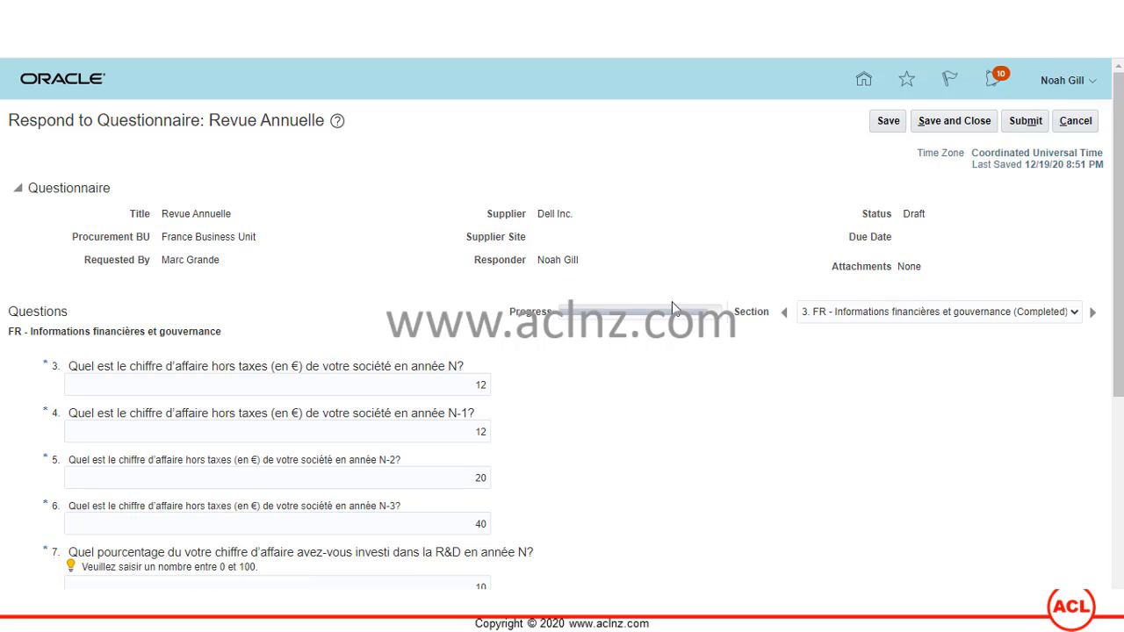
# - Review sections 1 through 4 of the questionnaire one after another
pyautogui.click(907, 316)
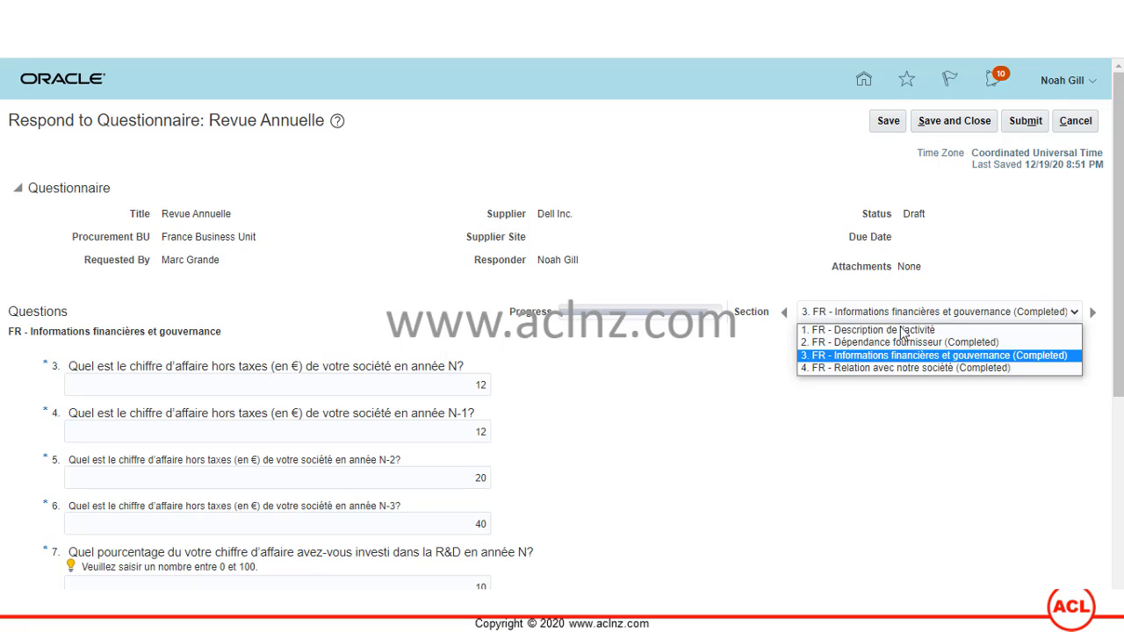
pyautogui.click(899, 331)
pyautogui.scroll(-3, 629, 400)
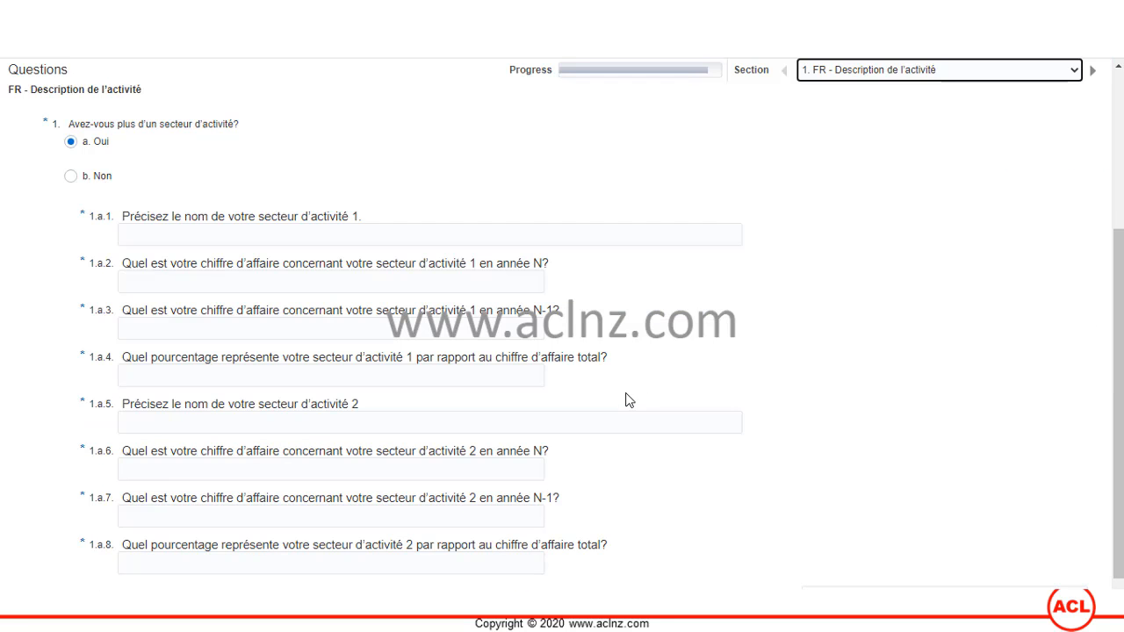
pyautogui.scroll(3, 687, 345)
pyautogui.click(844, 319)
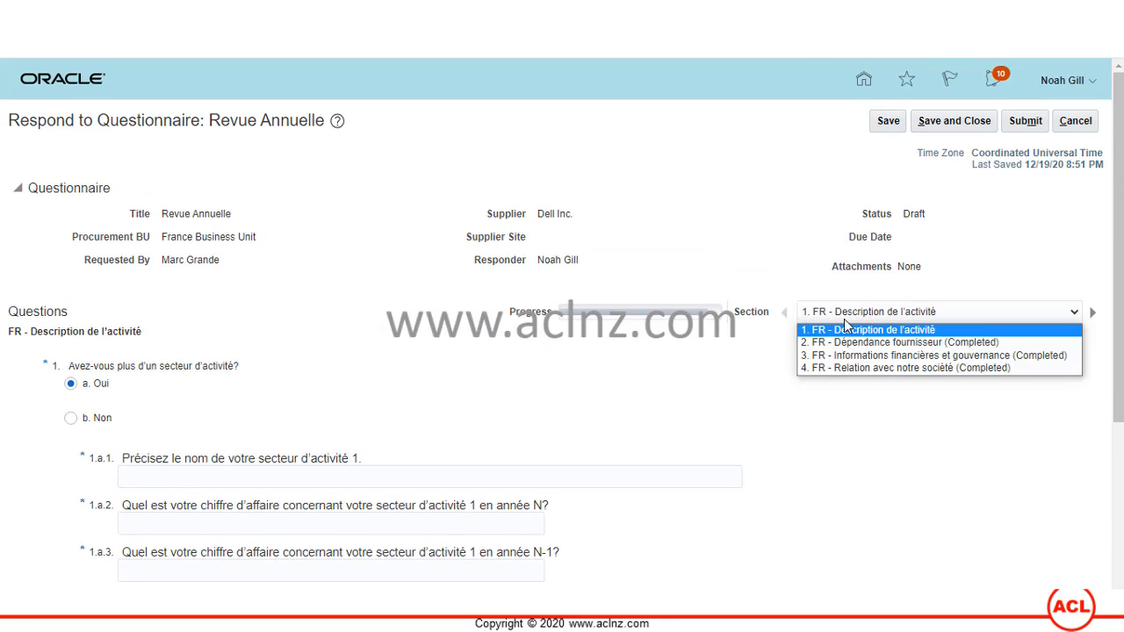
pyautogui.click(845, 342)
pyautogui.scroll(-1, 845, 448)
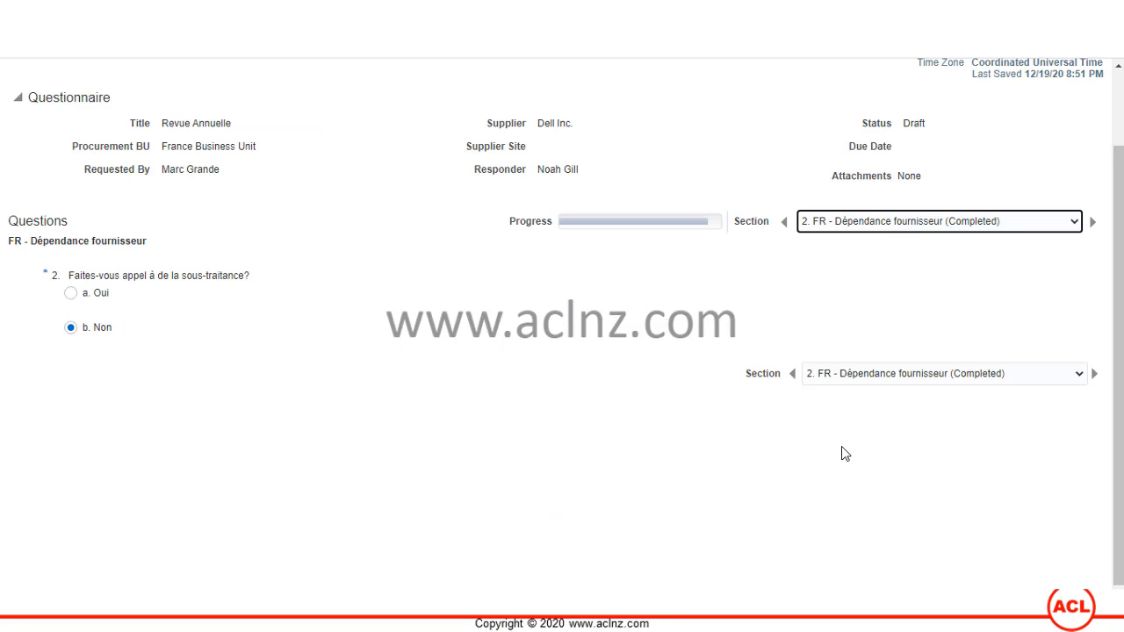
pyautogui.click(957, 224)
pyautogui.click(922, 265)
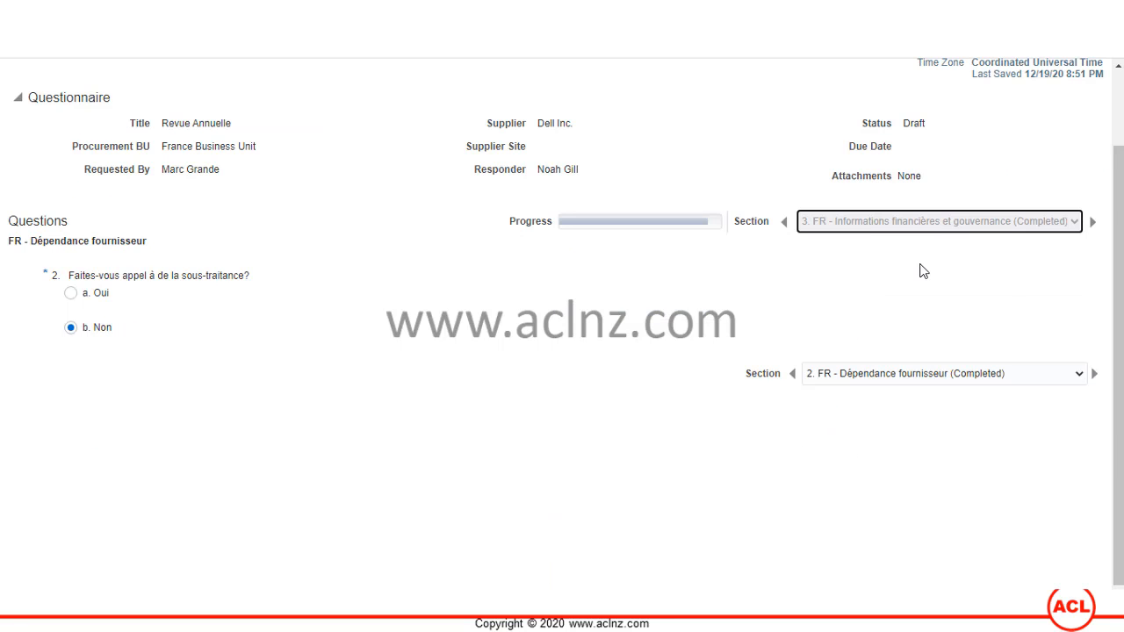
pyautogui.scroll(-3, 779, 343)
pyautogui.scroll(2, 807, 305)
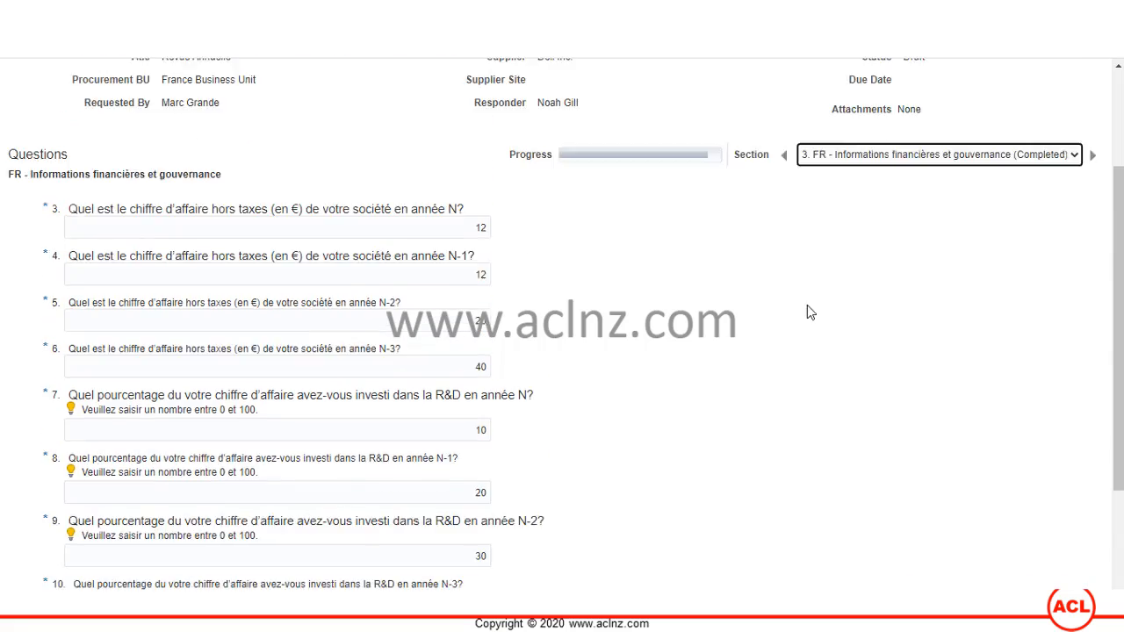
pyautogui.scroll(1, 807, 313)
pyautogui.click(871, 246)
pyautogui.click(848, 299)
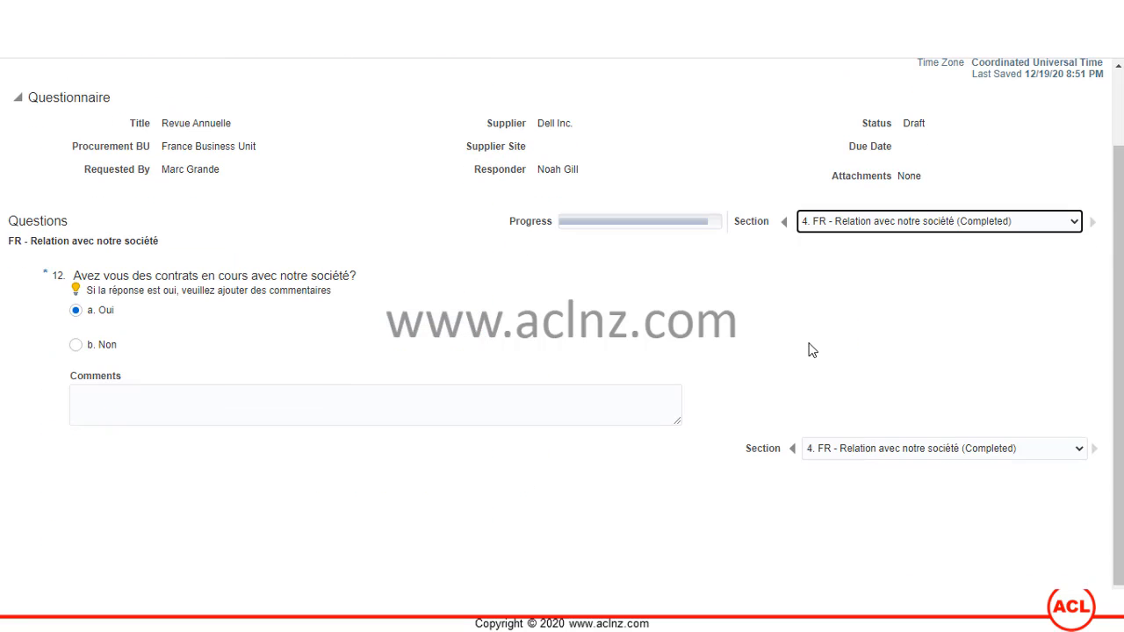
pyautogui.scroll(2, 808, 349)
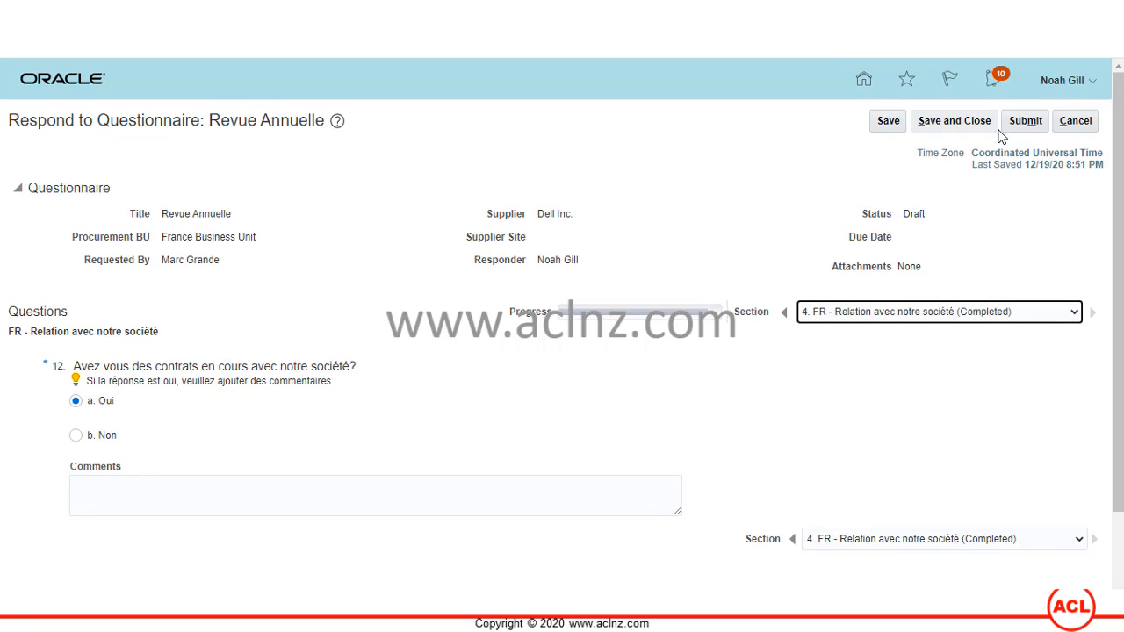
# - Submit the response, dismiss the missing-answers error, and return to section 1, question 1.a.1
pyautogui.click(1025, 122)
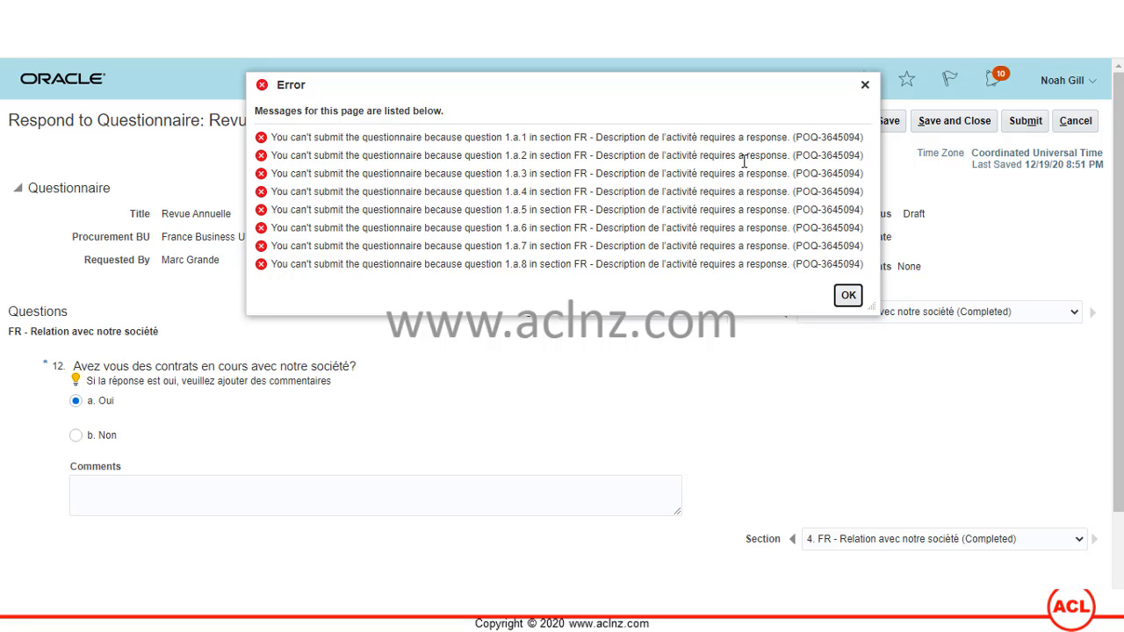
pyautogui.click(848, 296)
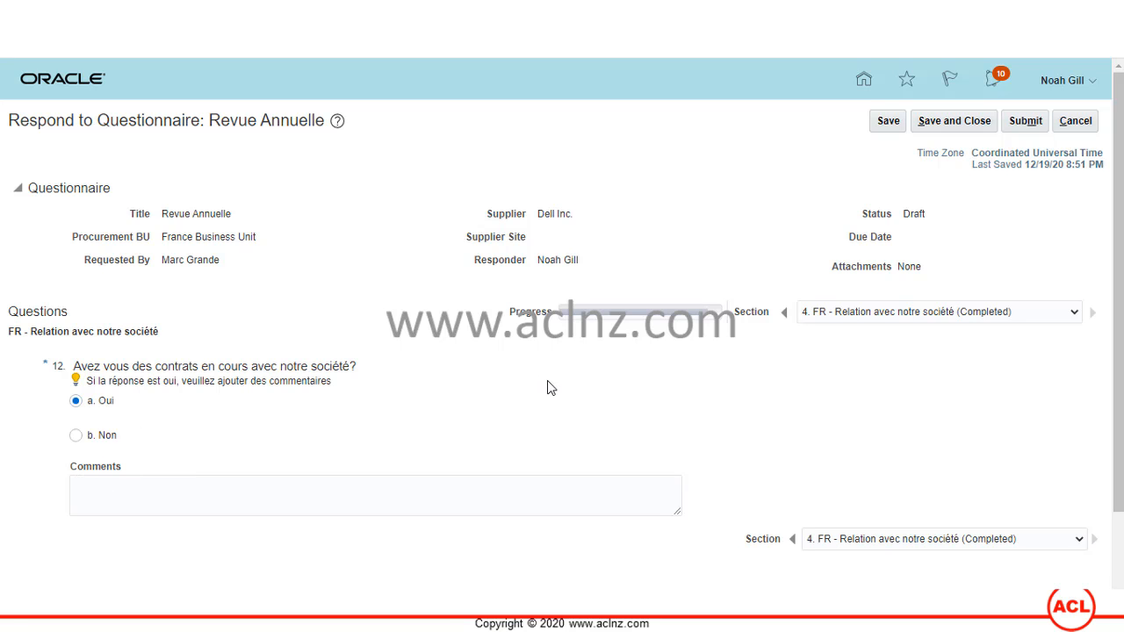
pyautogui.click(895, 313)
pyautogui.click(892, 327)
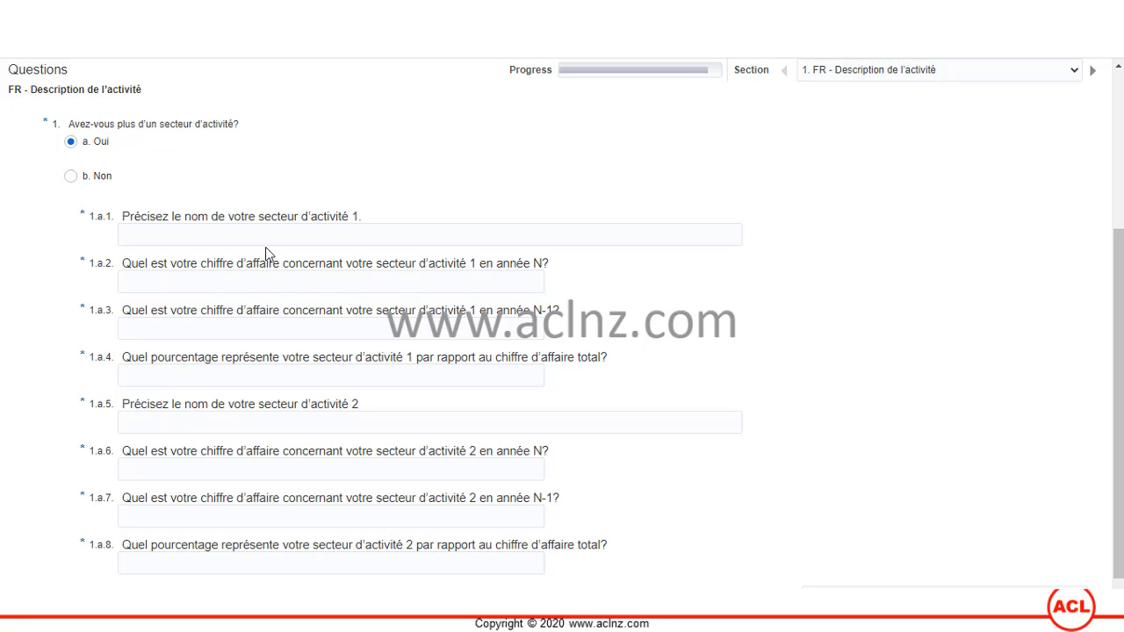
pyautogui.click(168, 239)
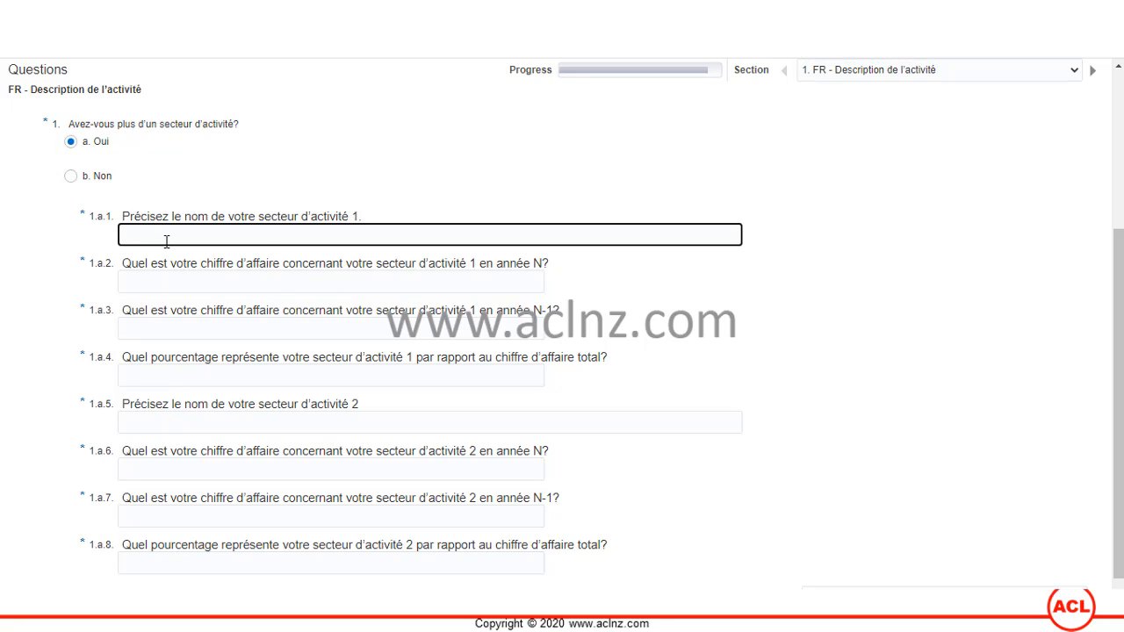
# - Save the questionnaire with the answers entered so far in the activity section
pyautogui.press('Tab')
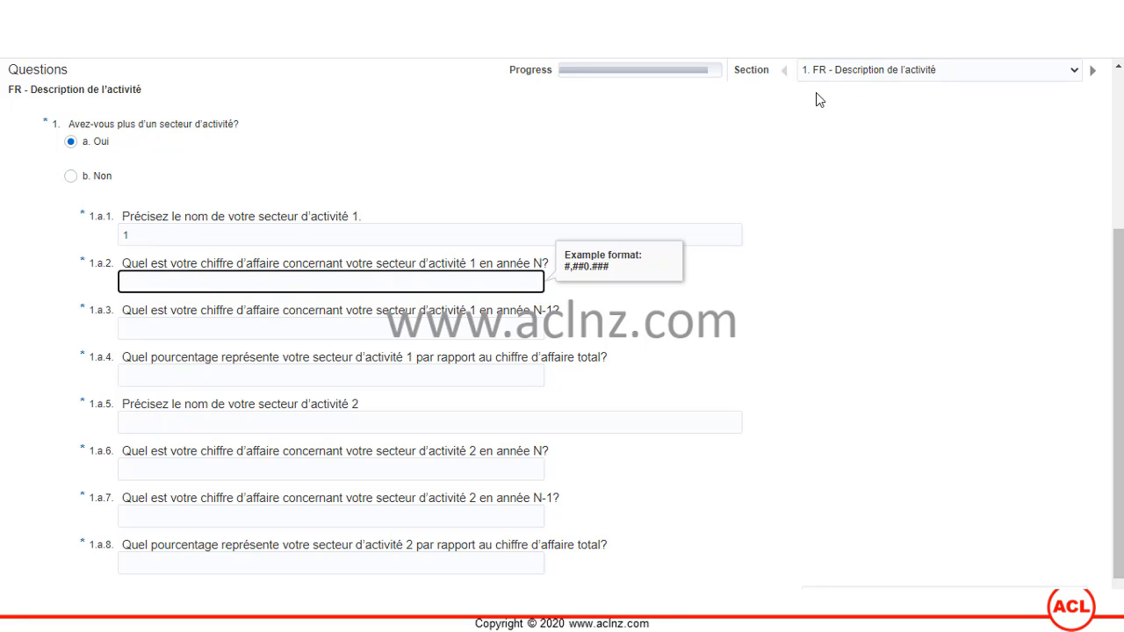
pyautogui.scroll(1, 928, 234)
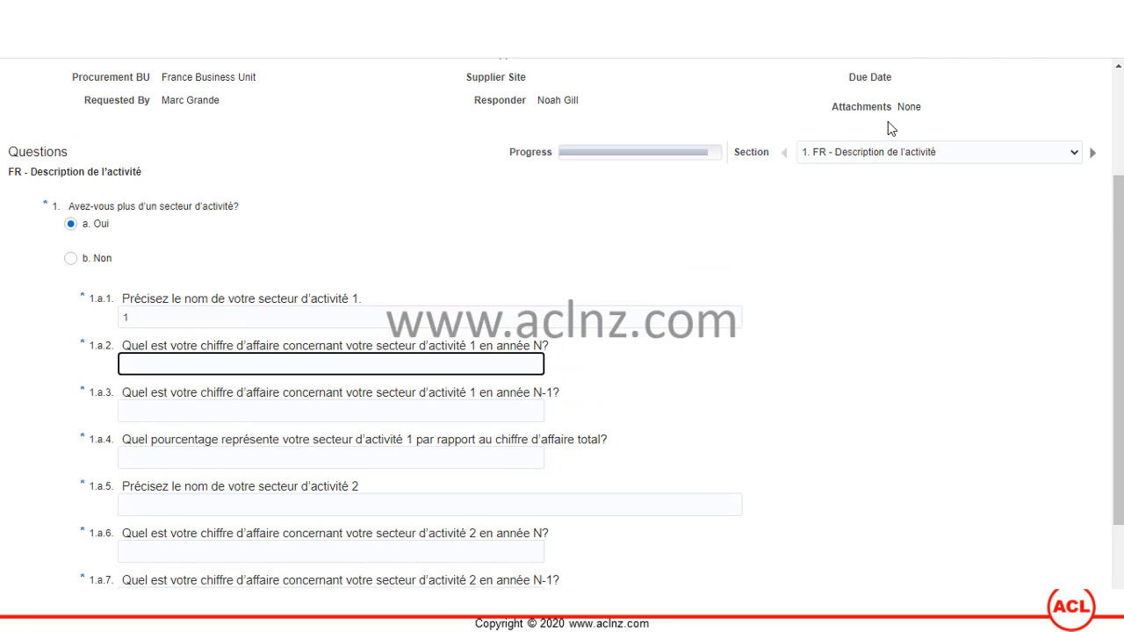
pyautogui.scroll(2, 888, 132)
pyautogui.click(888, 120)
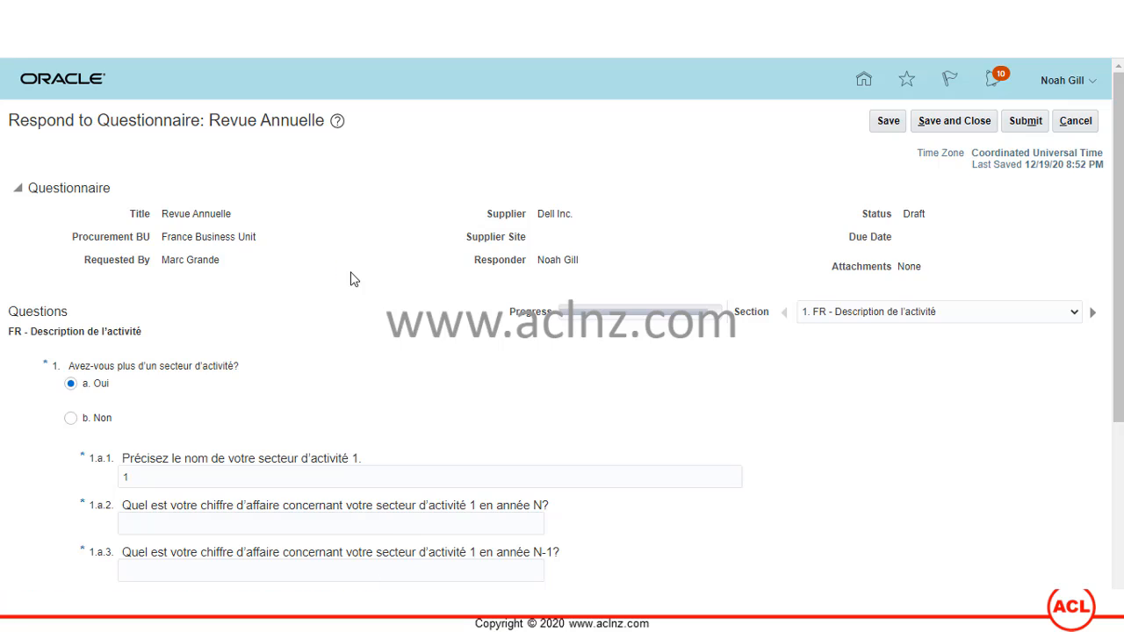
pyautogui.scroll(-2, 355, 295)
# - Enter answers 2 through 5 for questions 1.a.2 to 1.a.5
pyautogui.click(274, 365)
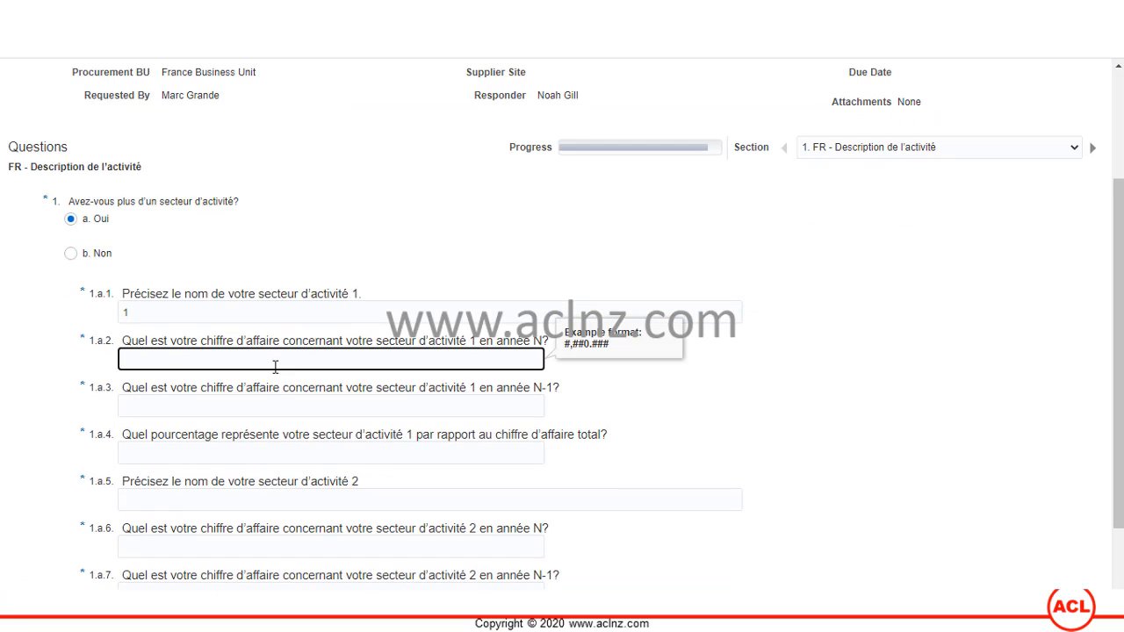
pyautogui.click(259, 402)
pyautogui.write('3')
pyautogui.click(227, 453)
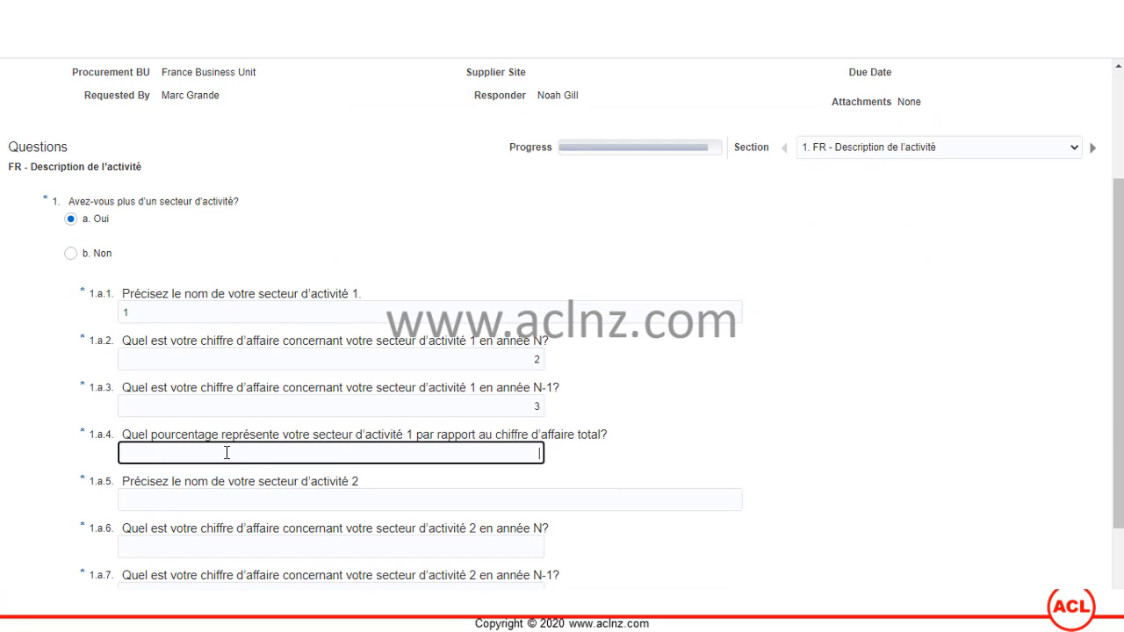
pyautogui.scroll(-1, 254, 431)
pyautogui.click(226, 415)
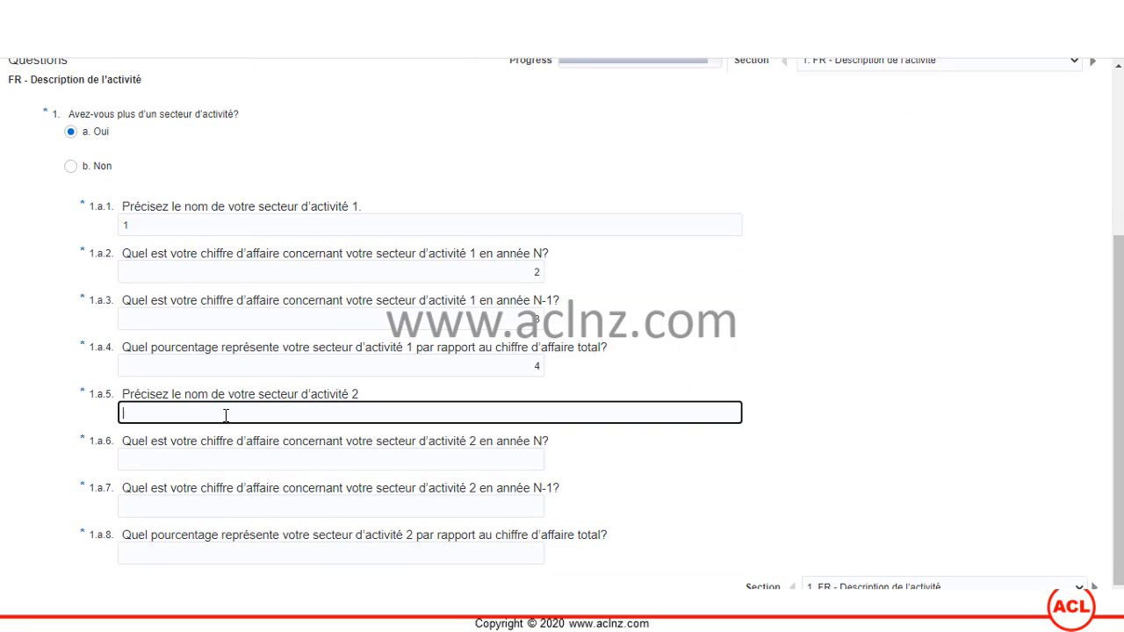
pyautogui.write('5')
# - Enter answers 6, 7 and 8 for questions 1.a.6 to 1.a.8
pyautogui.click(209, 460)
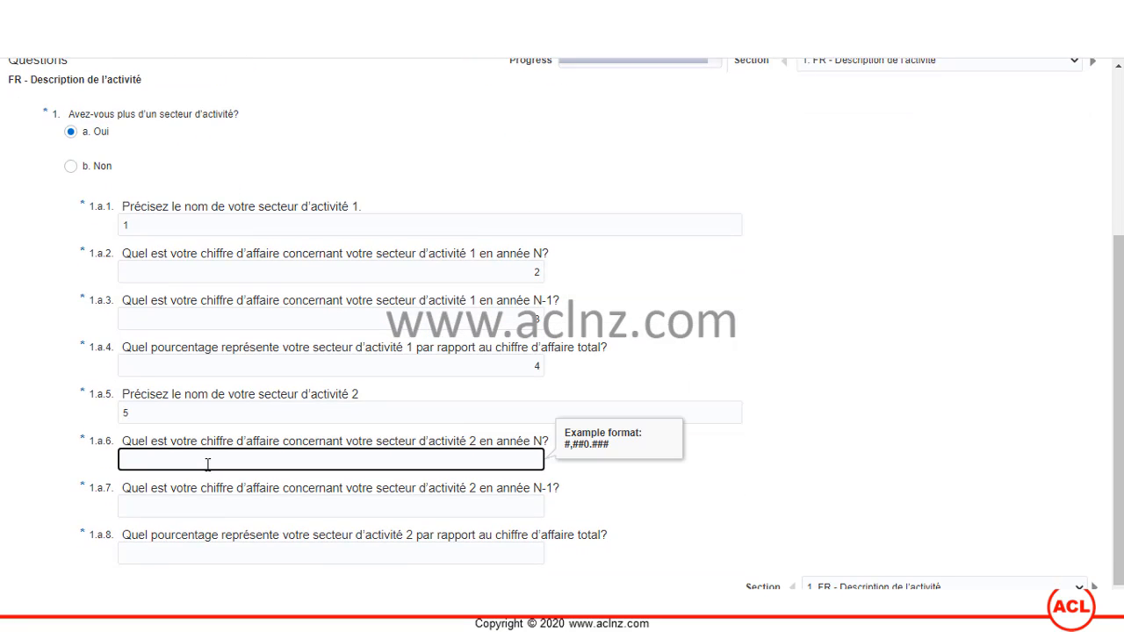
pyautogui.write('6')
pyautogui.click(235, 531)
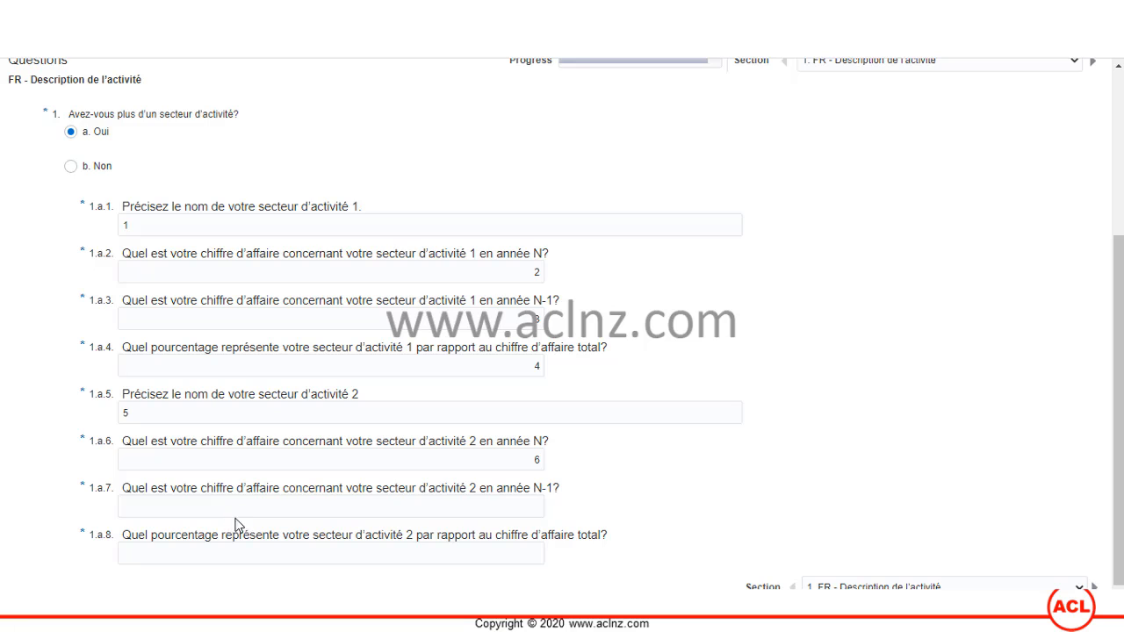
pyautogui.click(223, 506)
pyautogui.write('7')
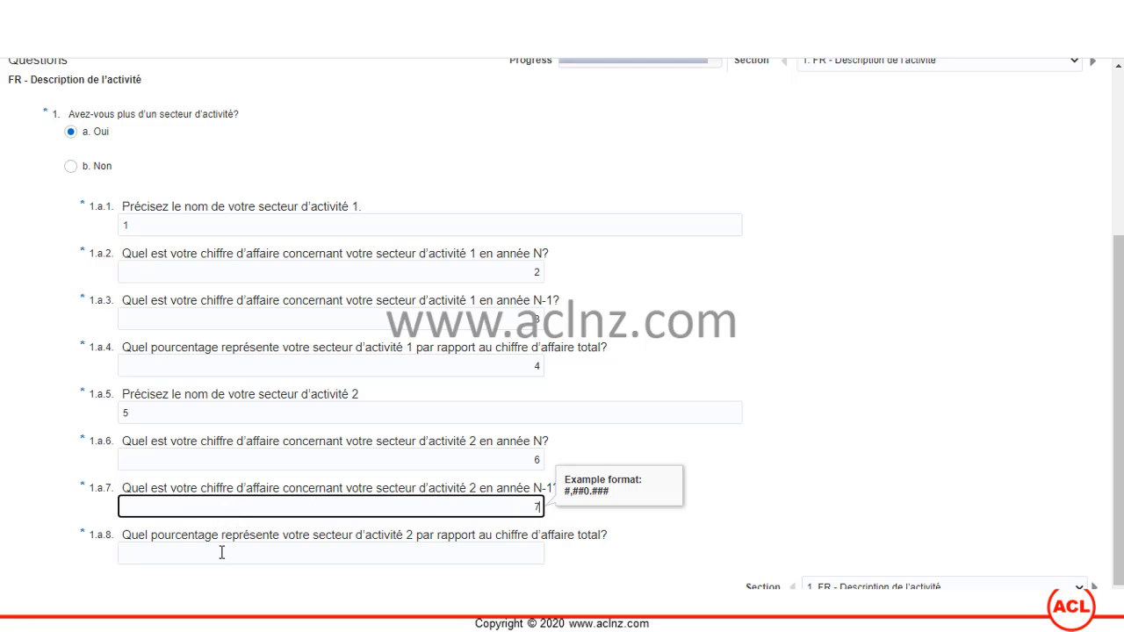
pyautogui.click(221, 552)
pyautogui.write('8')
pyautogui.click(659, 481)
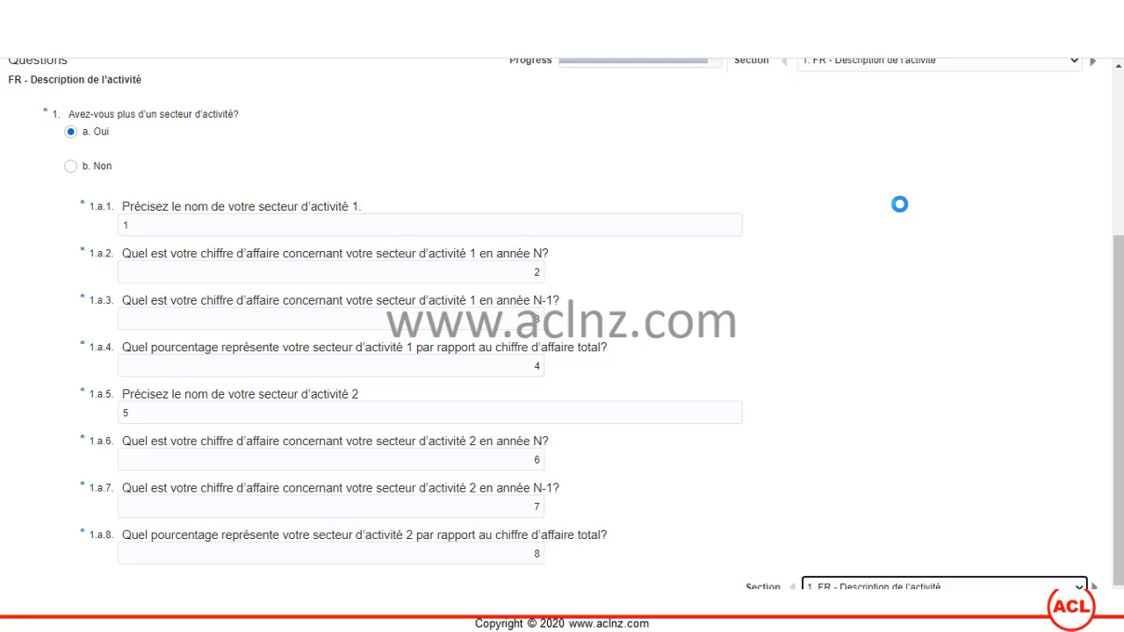
pyautogui.scroll(5, 946, 369)
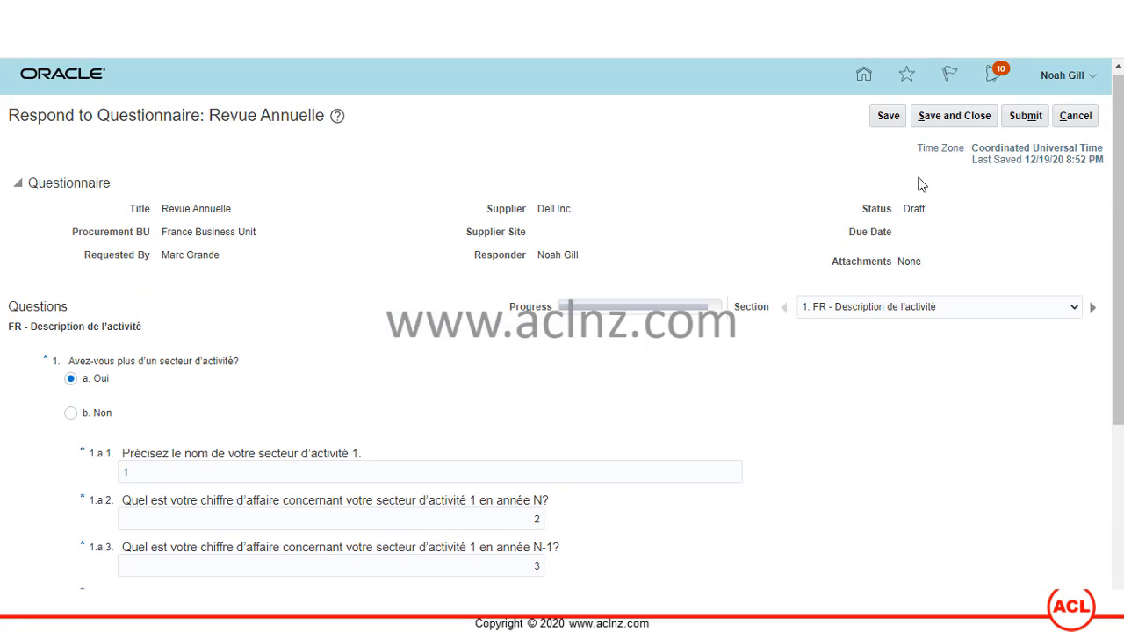
# - Save and submit the completed Revue Annuelle response, acknowledging the confirmation
pyautogui.click(887, 119)
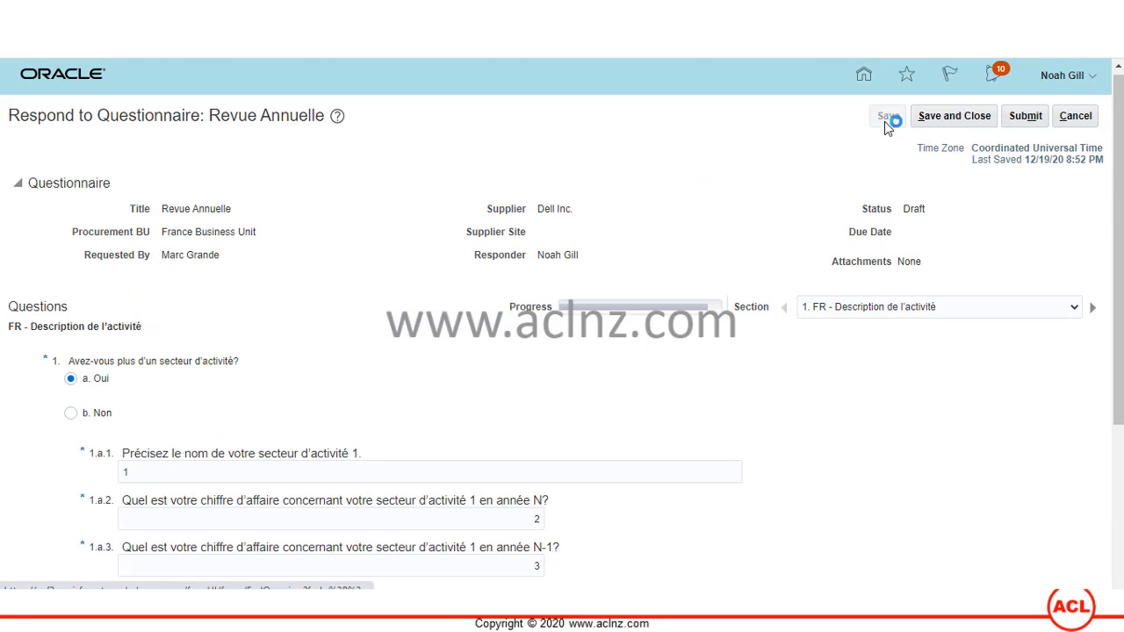
pyautogui.click(1021, 119)
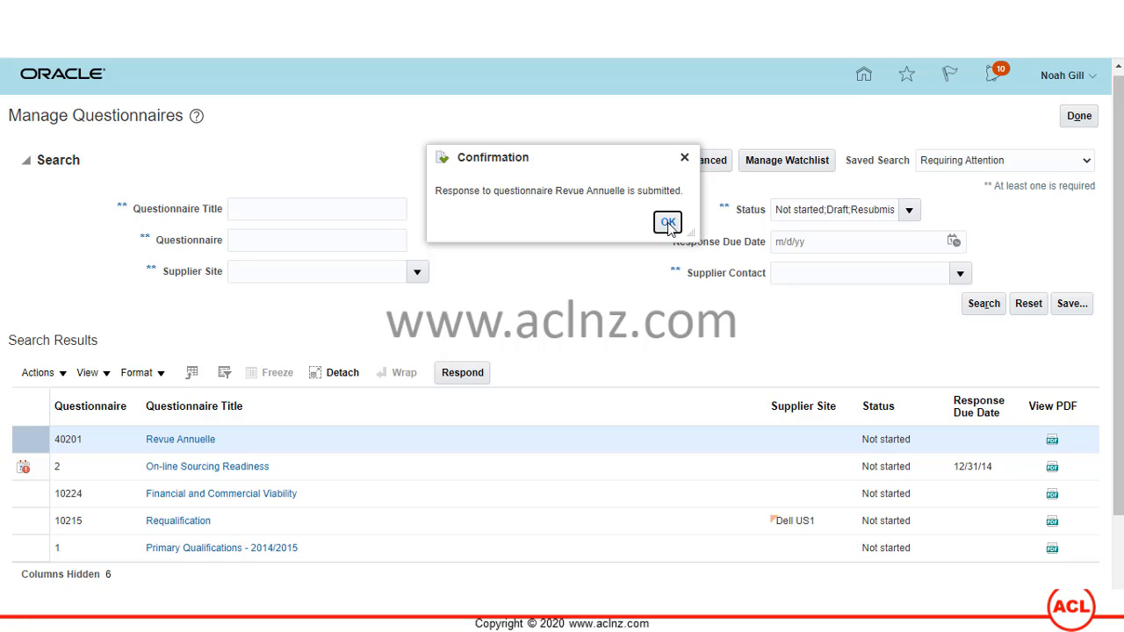
pyautogui.click(668, 225)
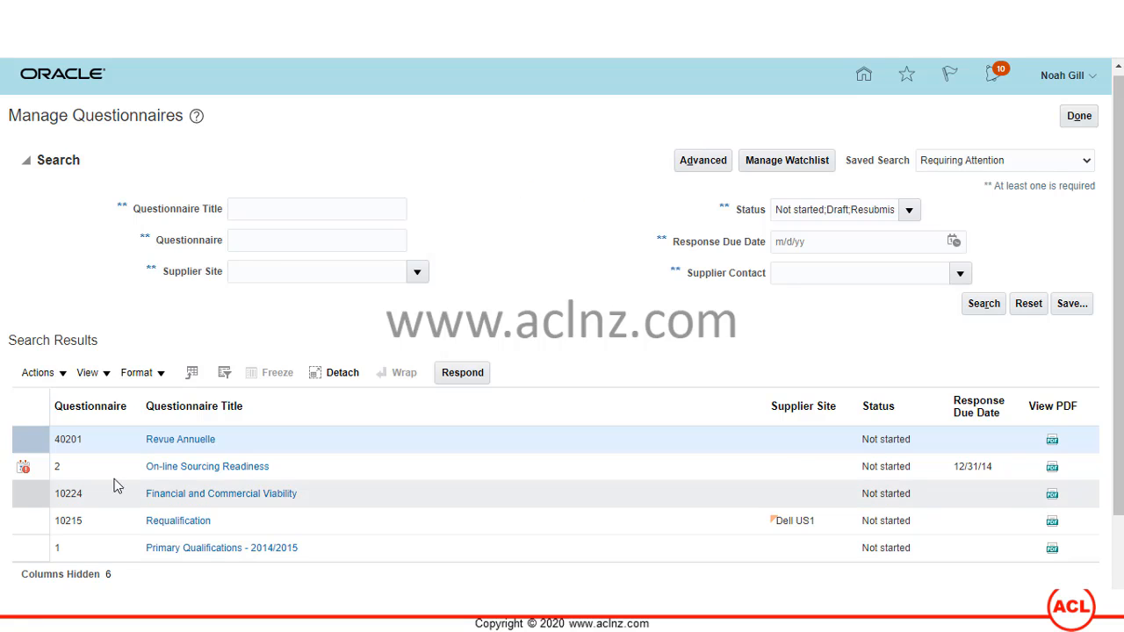
# - Select questionnaire number 40201 and open the submitted Revue Annuelle response
pyautogui.click(57, 439)
pyautogui.moveTo(56, 439); pyautogui.dragTo(85, 448)
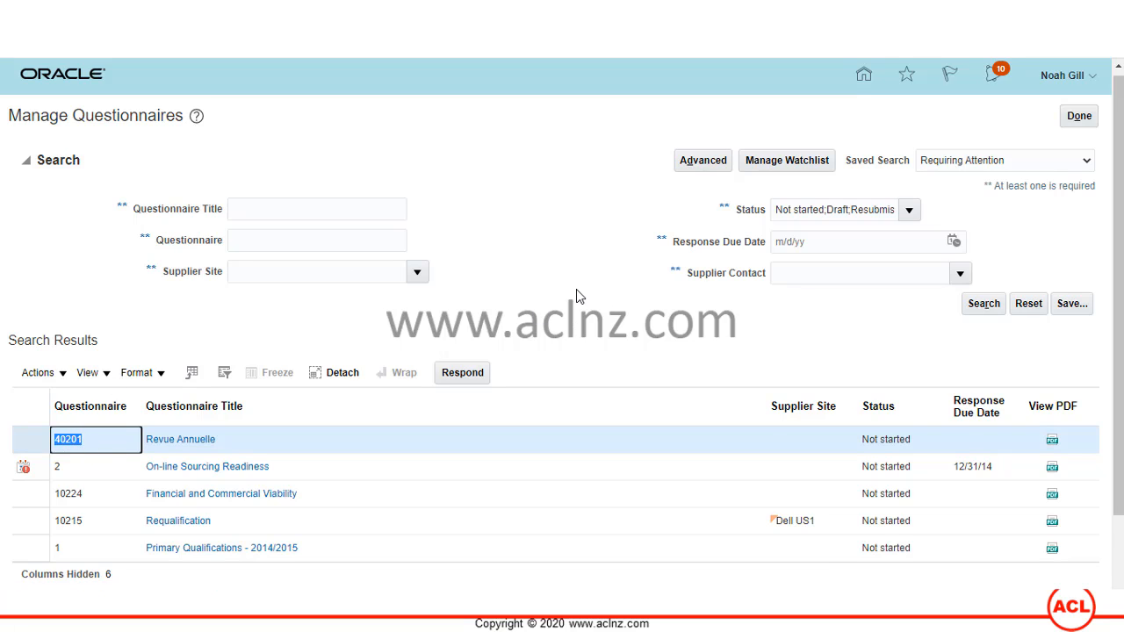
pyautogui.click(174, 443)
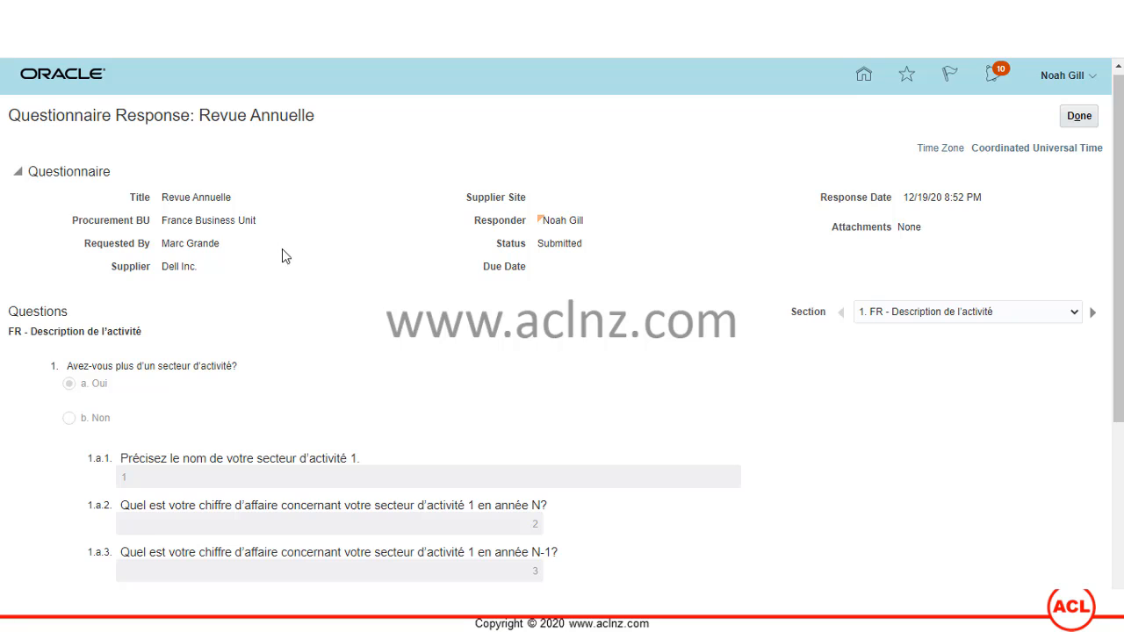
# - Start a new Notepad++ note headed 'Questionnaire - 40201'
pyautogui.hotkey('alt', 'Tab')
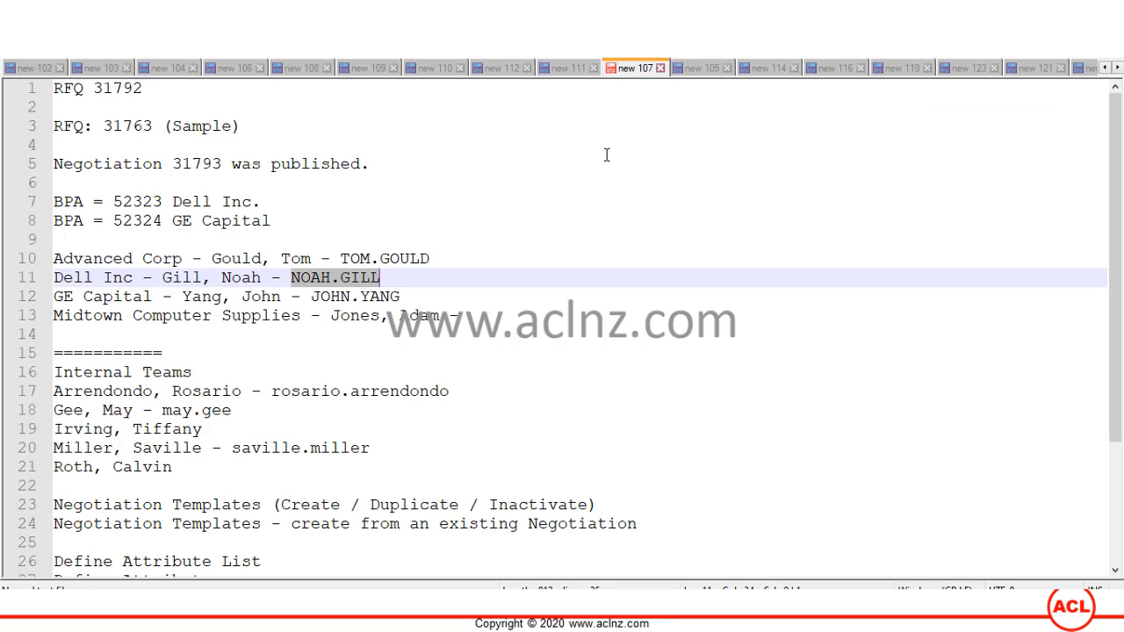
pyautogui.hotkey('ctrl', 'n')
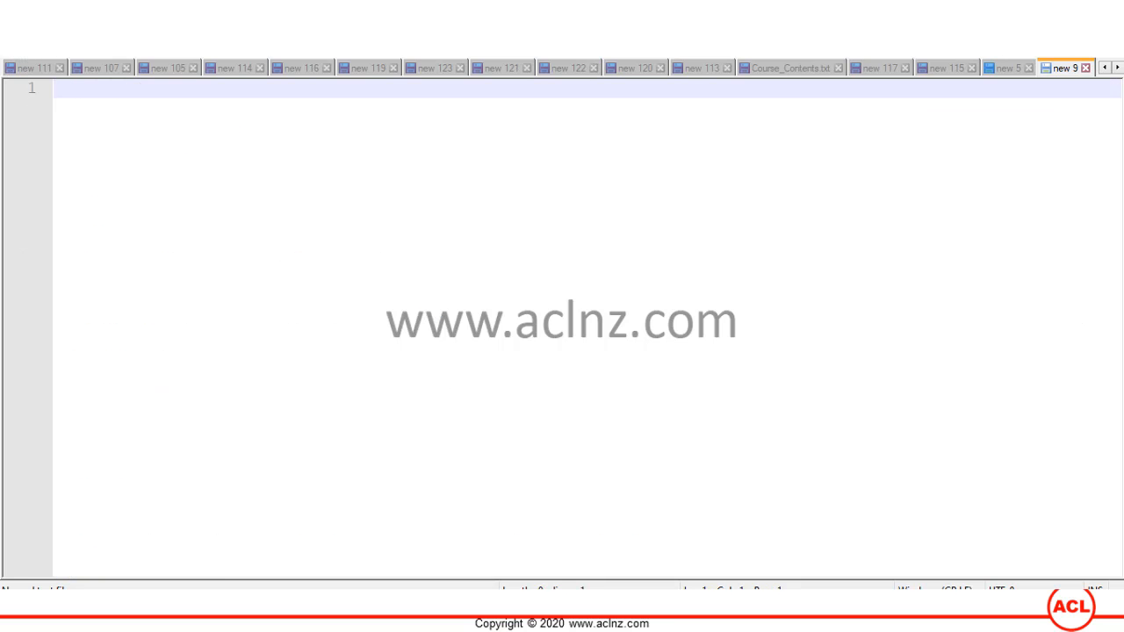
pyautogui.write('40201')
pyautogui.press('Home')
pyautogui.write('Qus')
pyautogui.press('BackSpace')
pyautogui.write('estionnaire ')
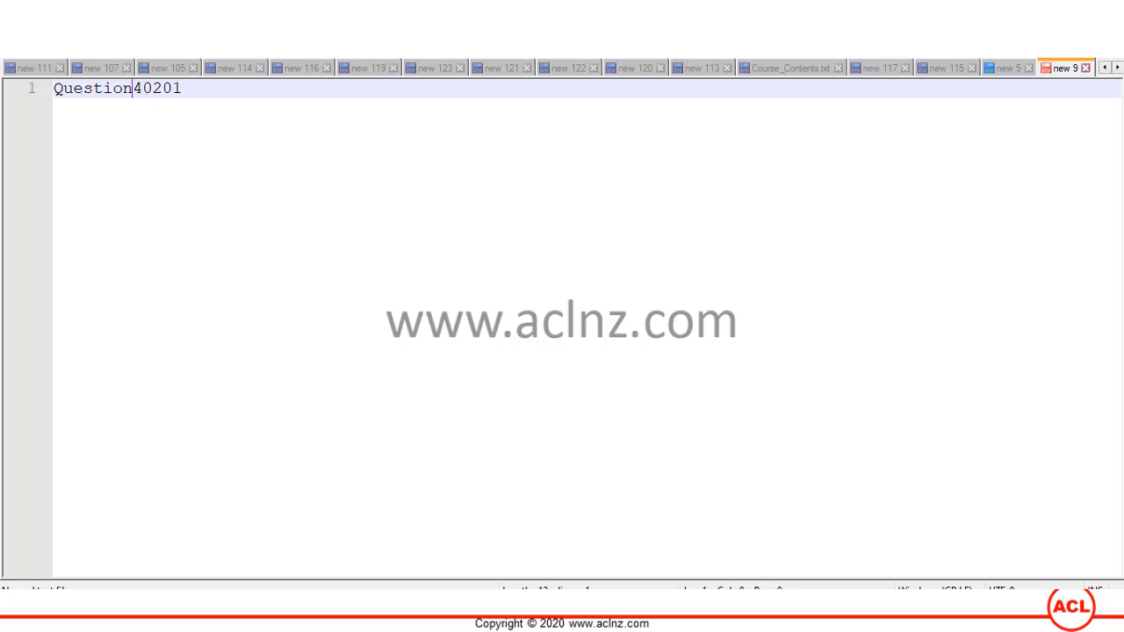
pyautogui.write('-')
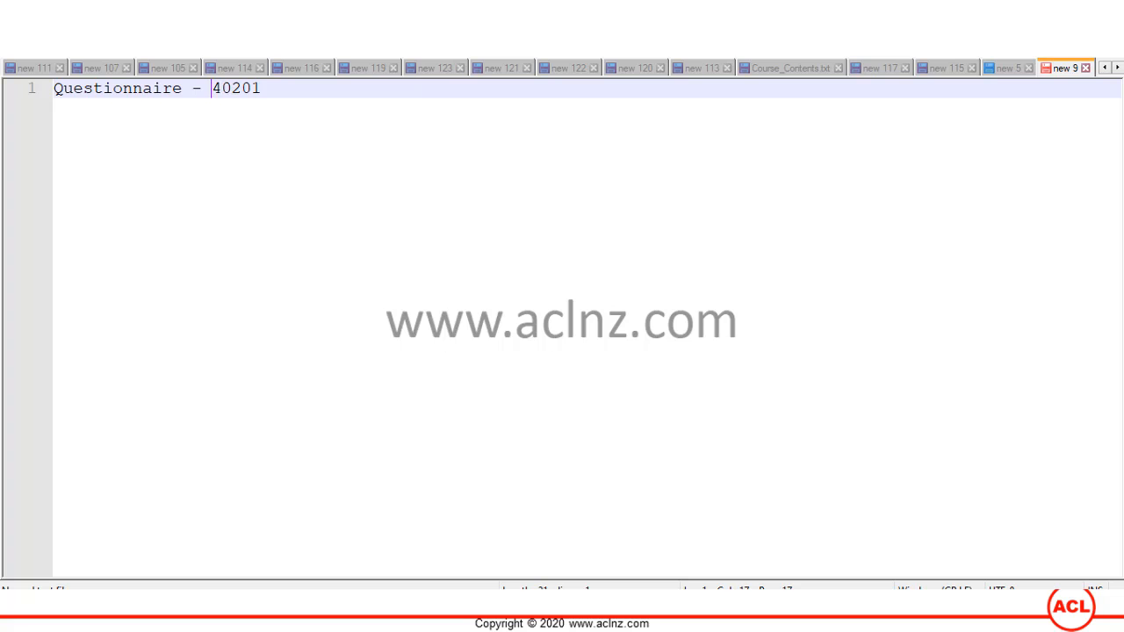
pyautogui.press('Return')
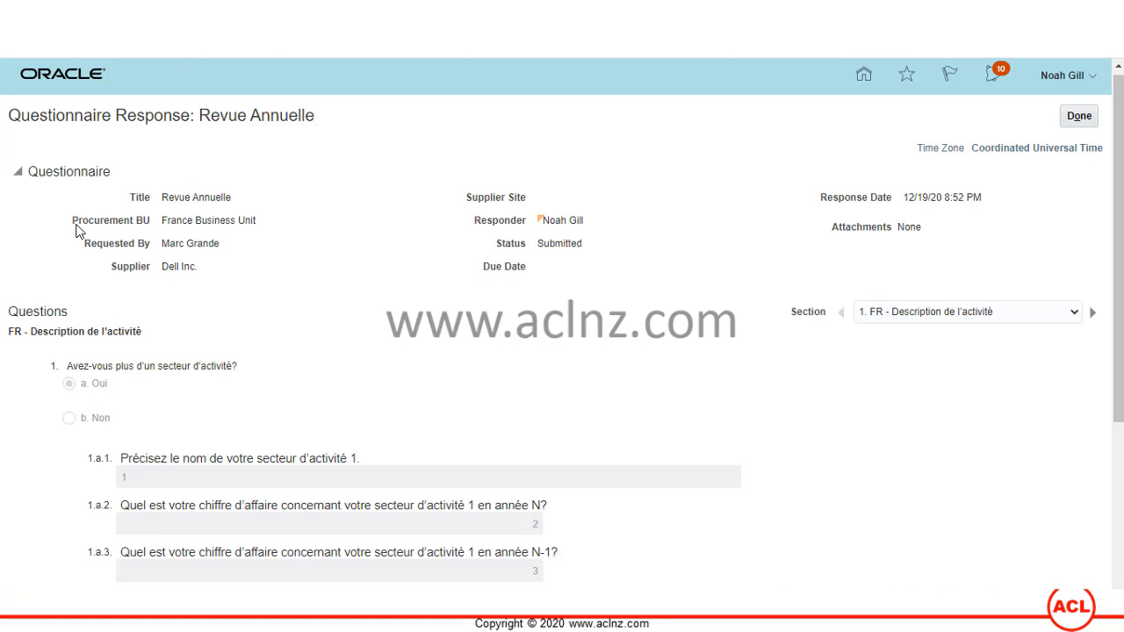
# - Copy the Procurement BU and Requested By details from the response page into the note
pyautogui.moveTo(74, 225); pyautogui.dragTo(237, 245)
pyautogui.hotkey('ctrl', 'c')
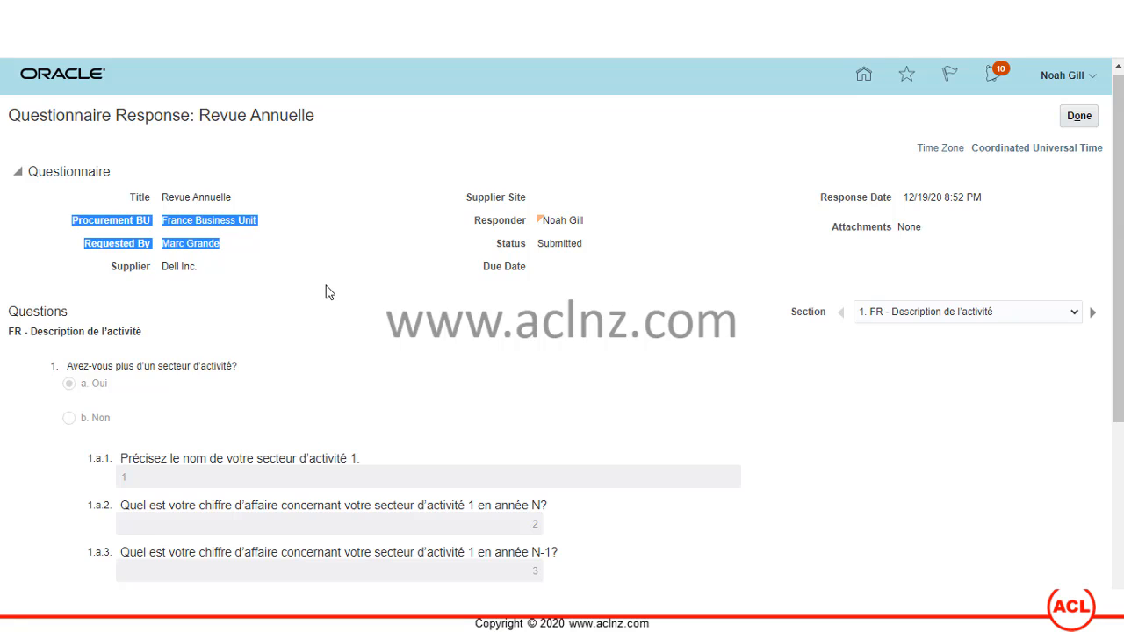
pyautogui.hotkey('alt', 'Tab')
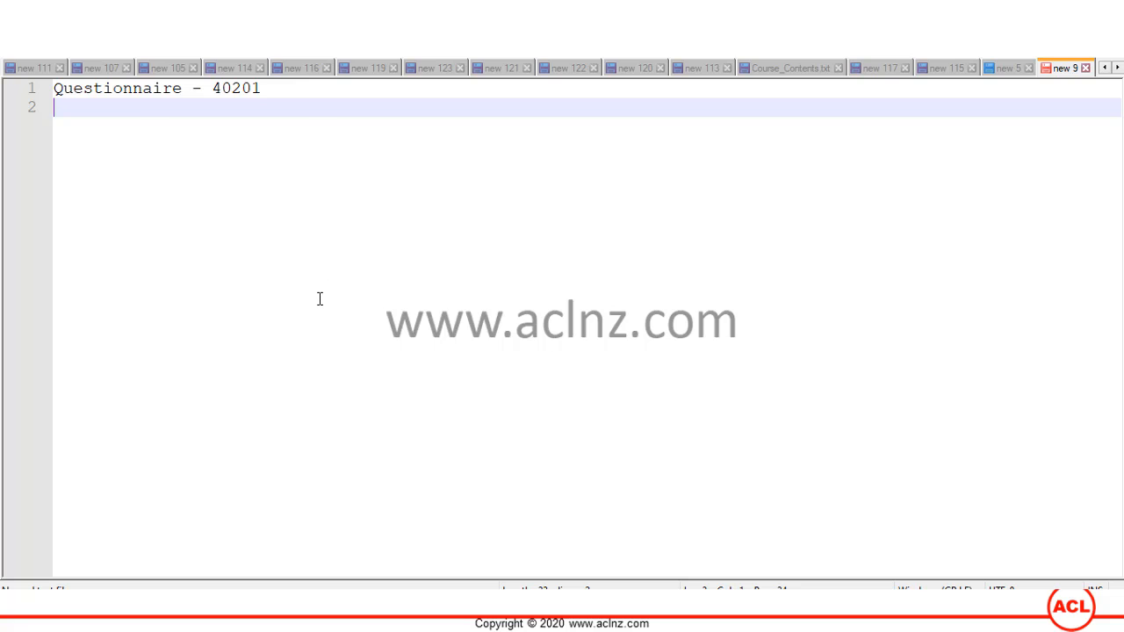
pyautogui.hotkey('ctrl', 'v')
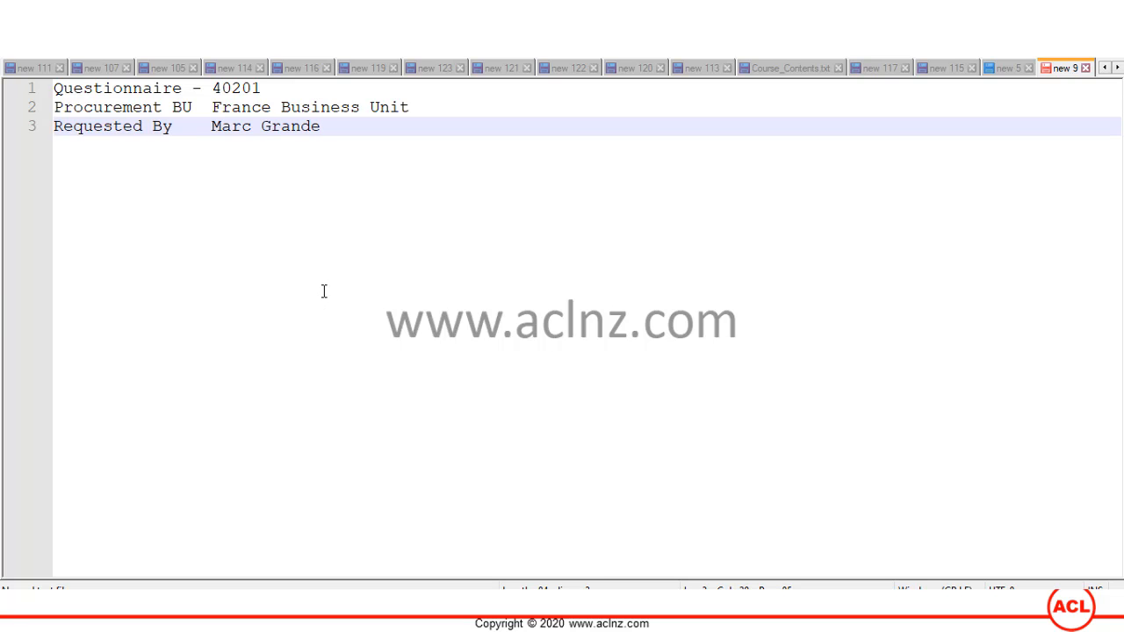
pyautogui.hotkey('alt', 'Tab')
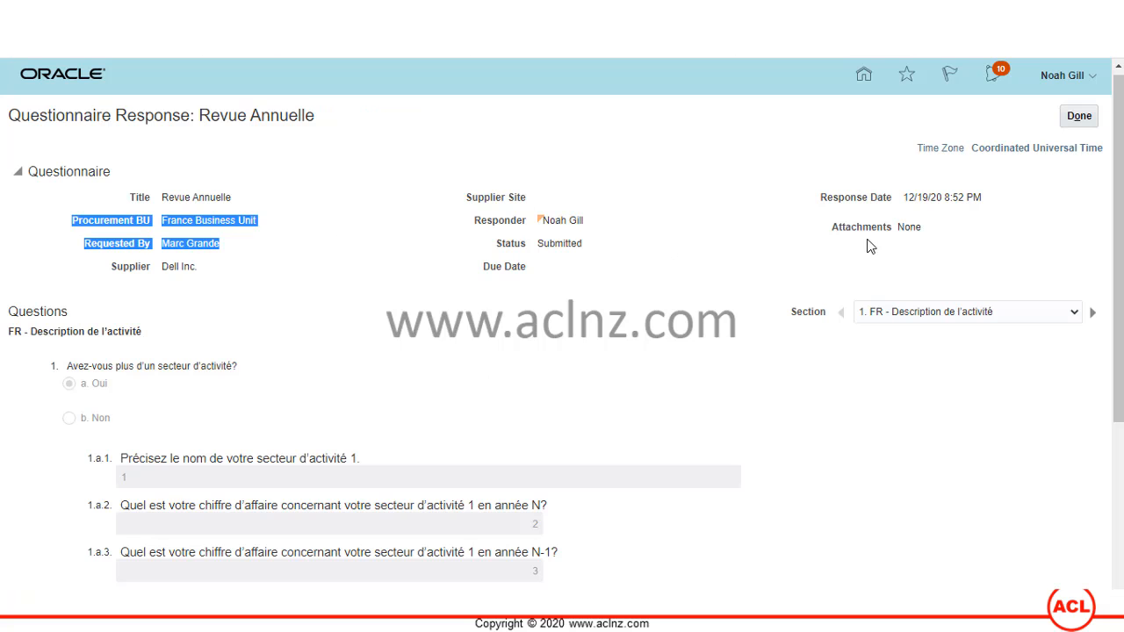
pyautogui.click(650, 369)
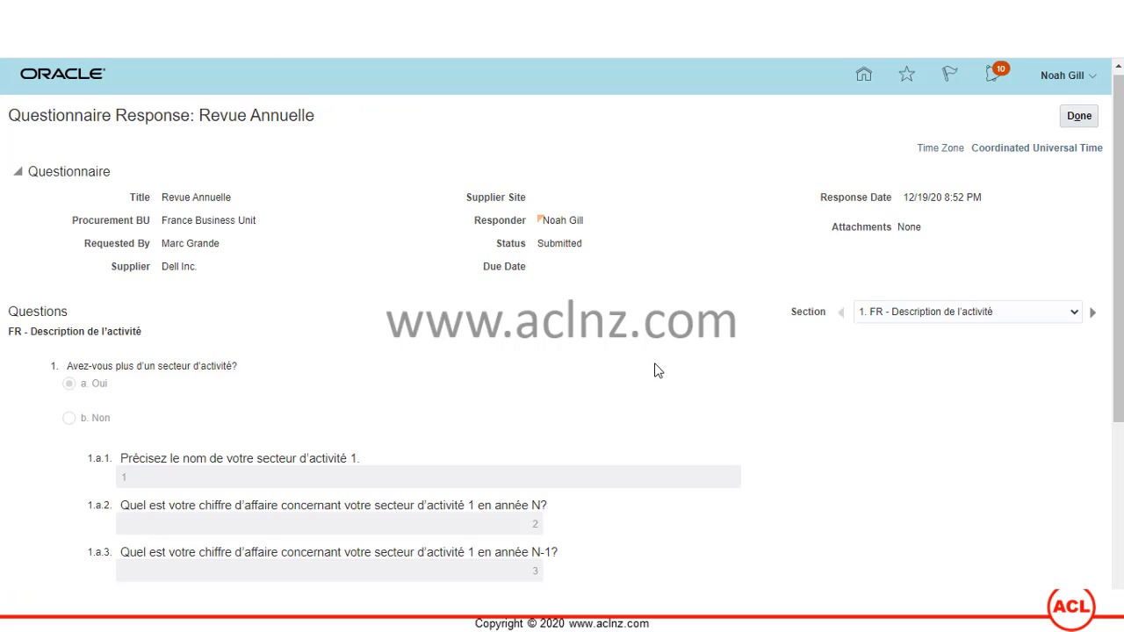
# - Close the response, check Revue Annuelle 40201 is Submitted, and return to the portal home
pyautogui.click(1081, 119)
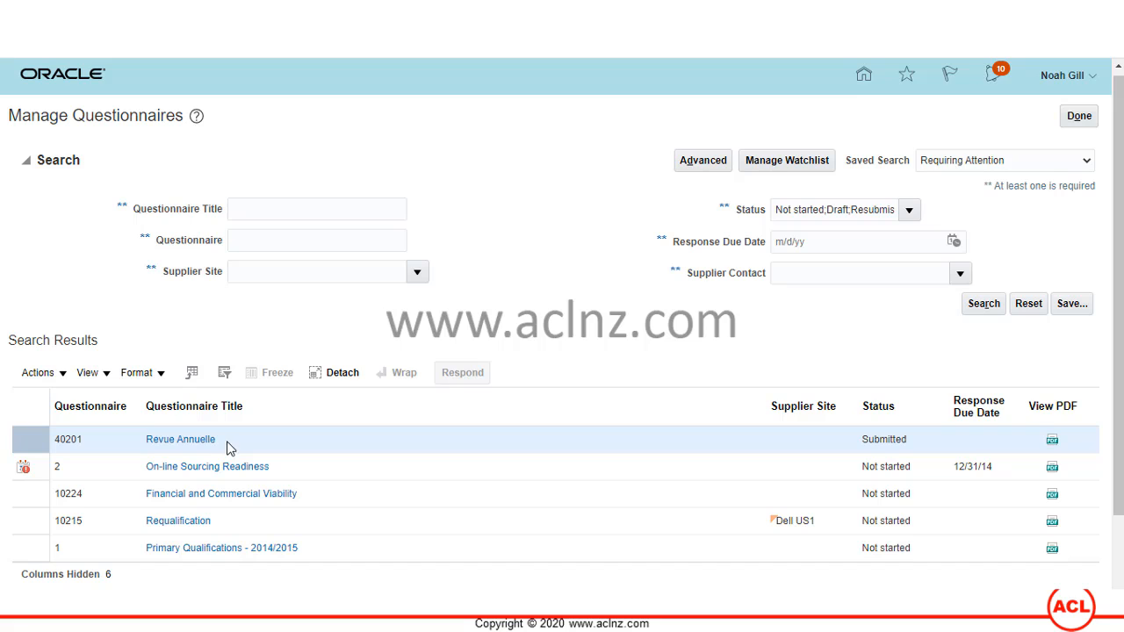
pyautogui.click(1079, 122)
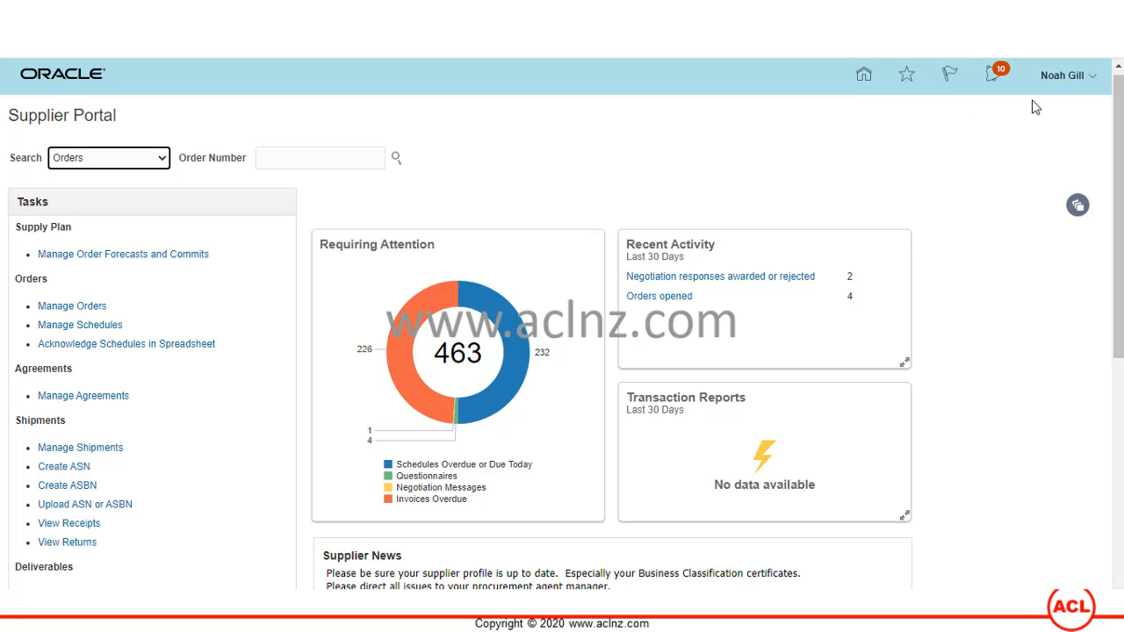
pyautogui.click(1092, 80)
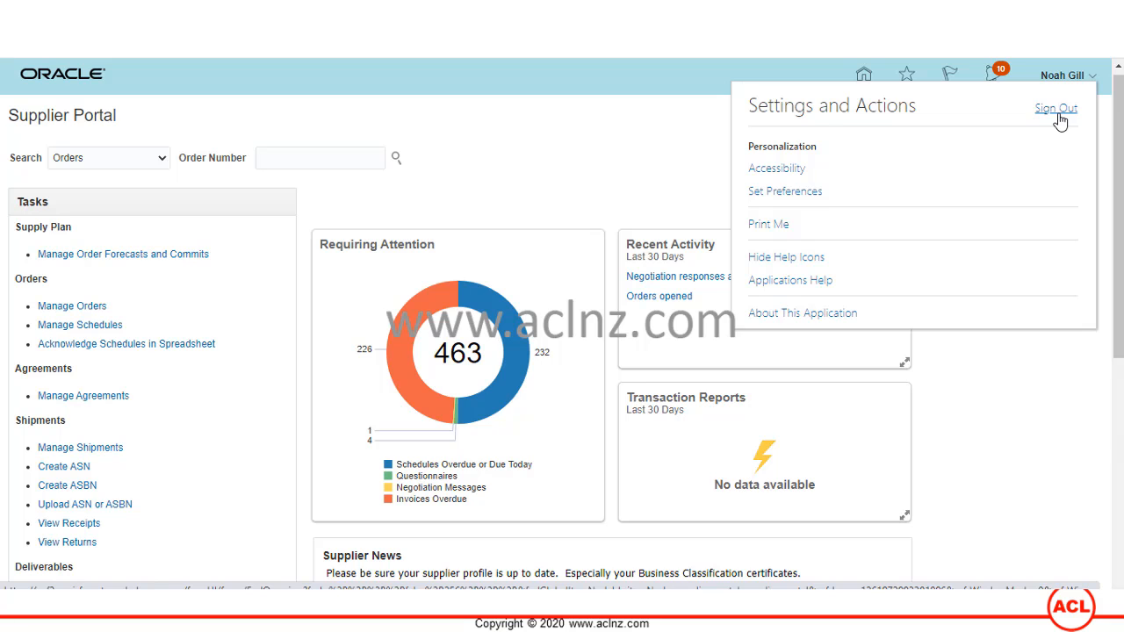
pyautogui.click(584, 174)
pyautogui.scroll(-1, 578, 185)
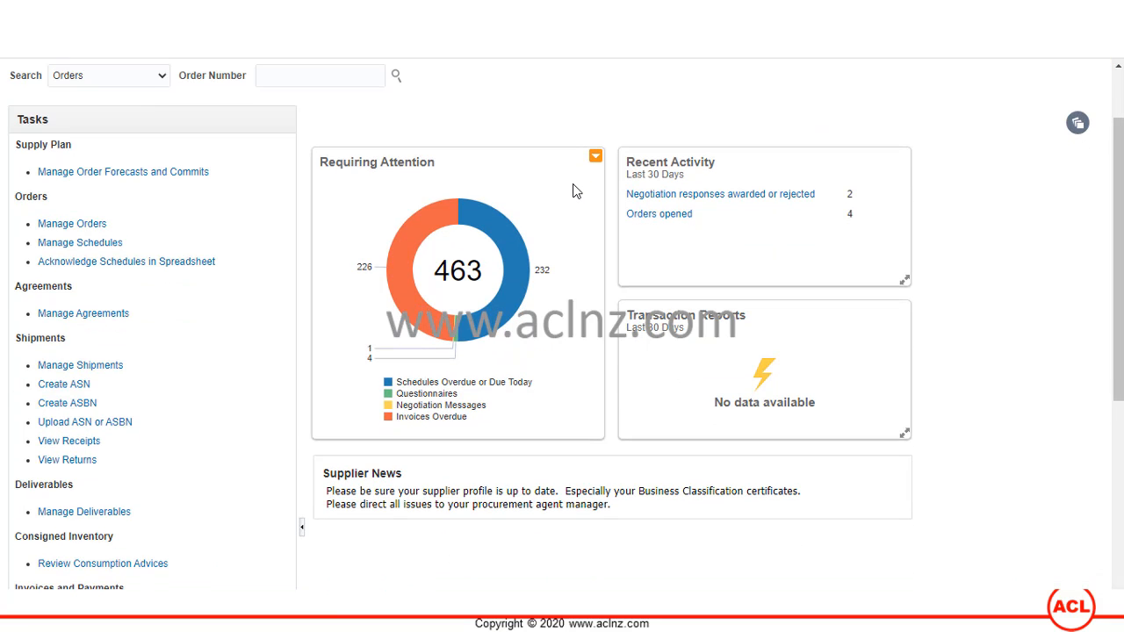
pyautogui.scroll(-2, 575, 191)
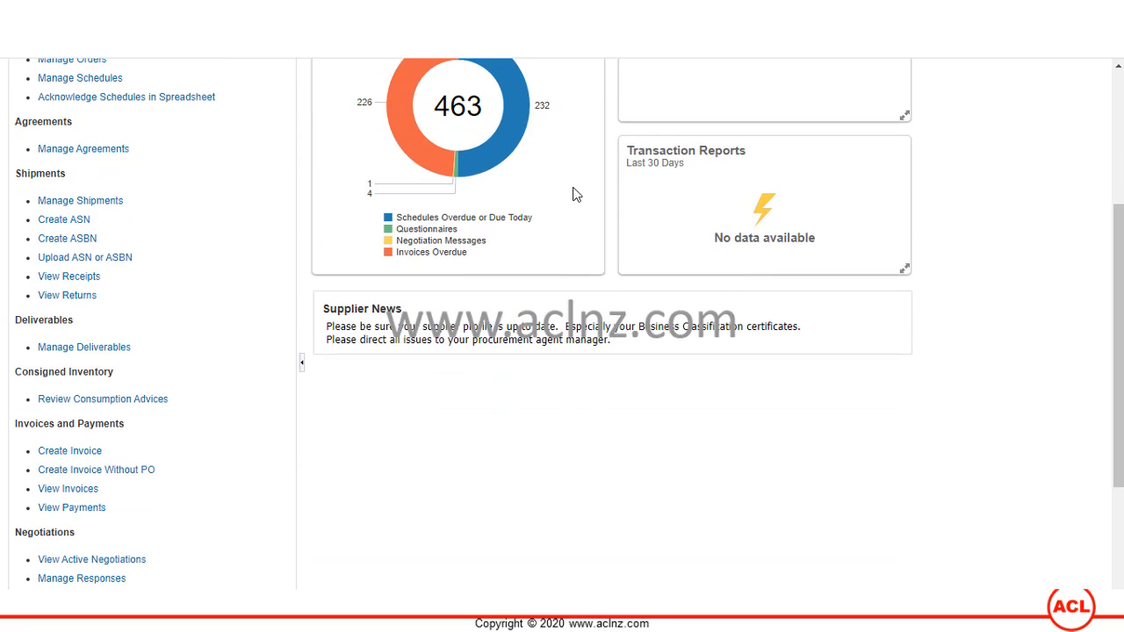
pyautogui.scroll(-2, 4, 518)
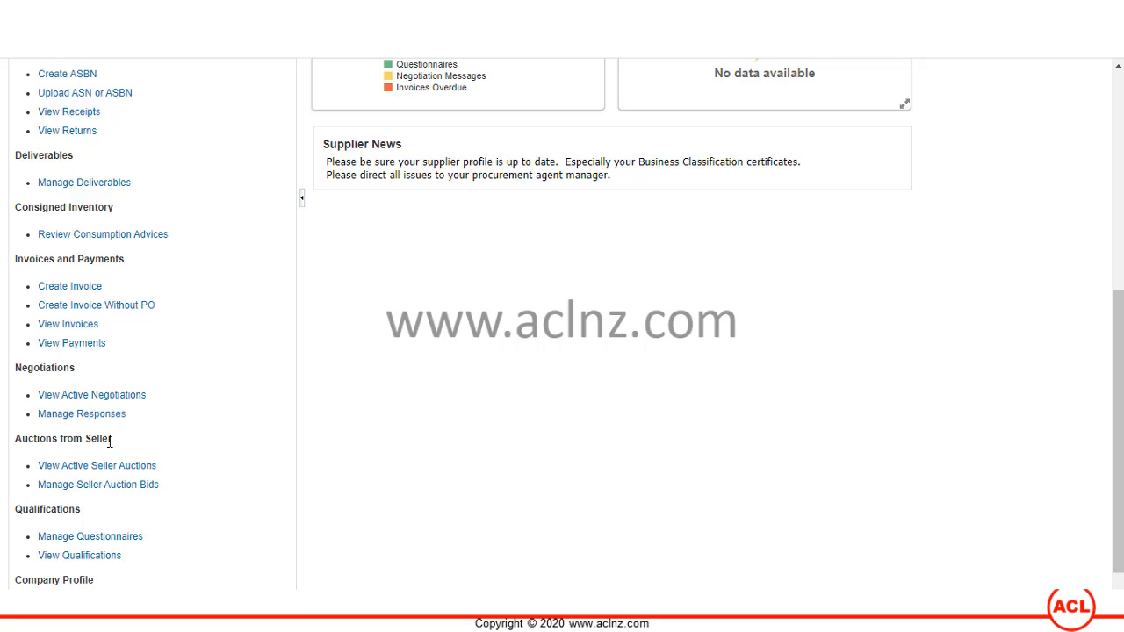
pyautogui.scroll(-1, 185, 450)
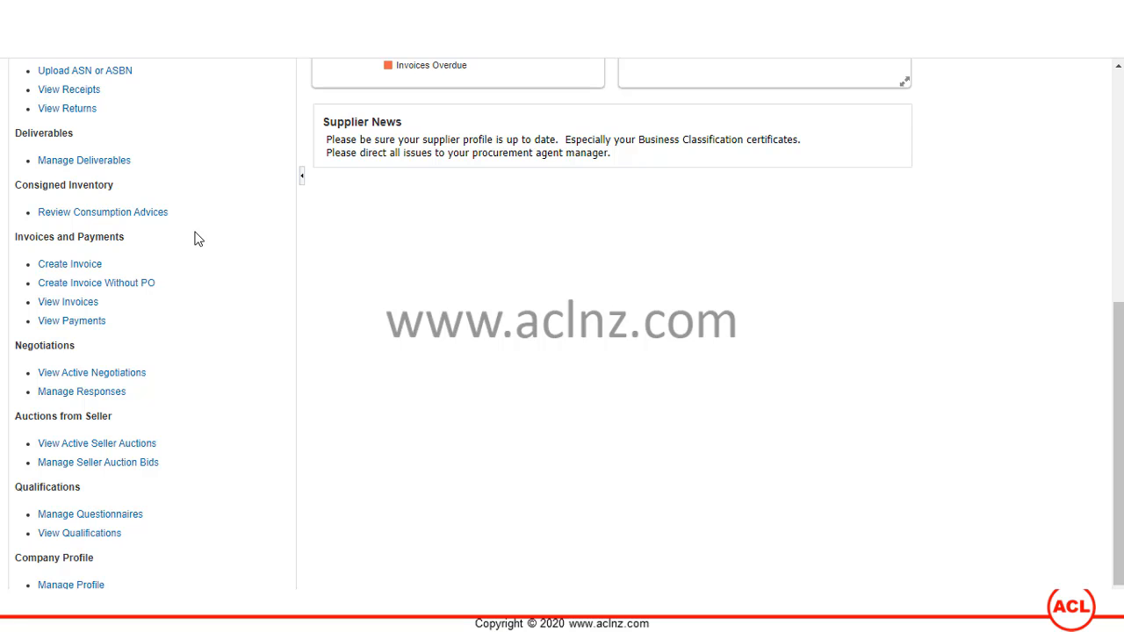
pyautogui.scroll(5, 196, 231)
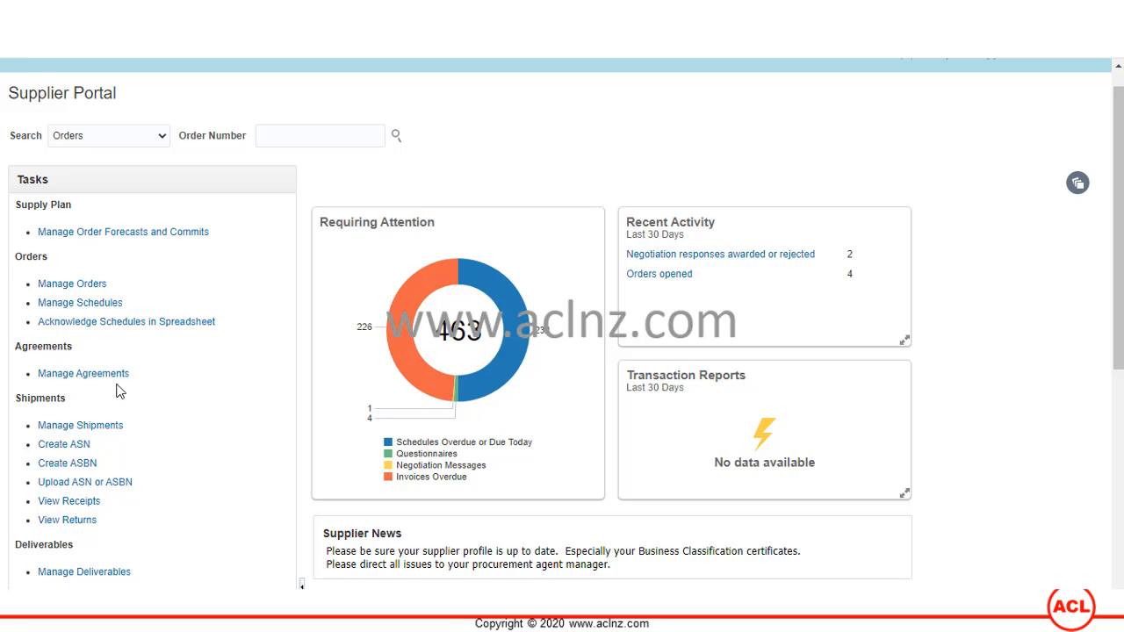
pyautogui.scroll(-1, 149, 400)
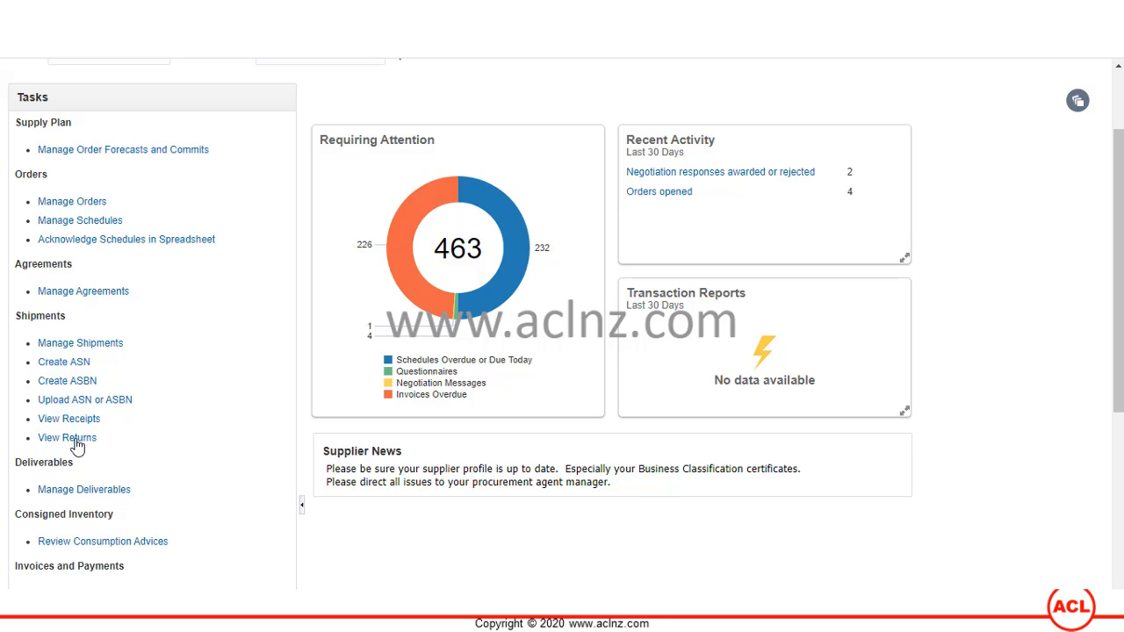
# - Choose Sign Out from the user's Settings and Actions menu on the Supplier Portal home
pyautogui.scroll(-1, 235, 408)
pyautogui.scroll(-1, 236, 413)
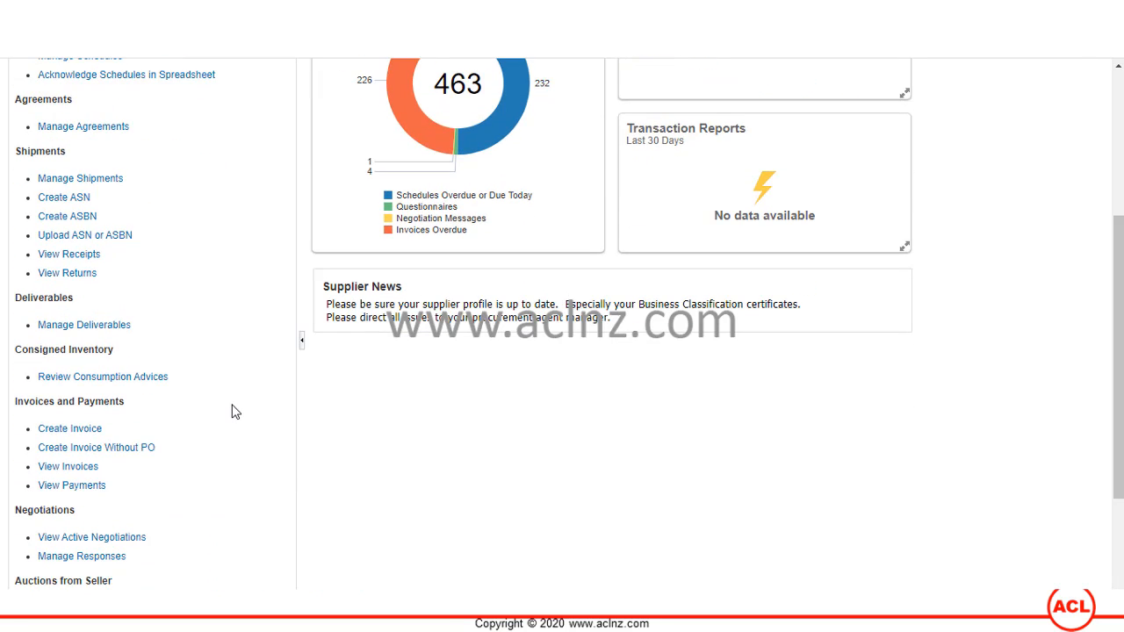
pyautogui.scroll(-1, 235, 413)
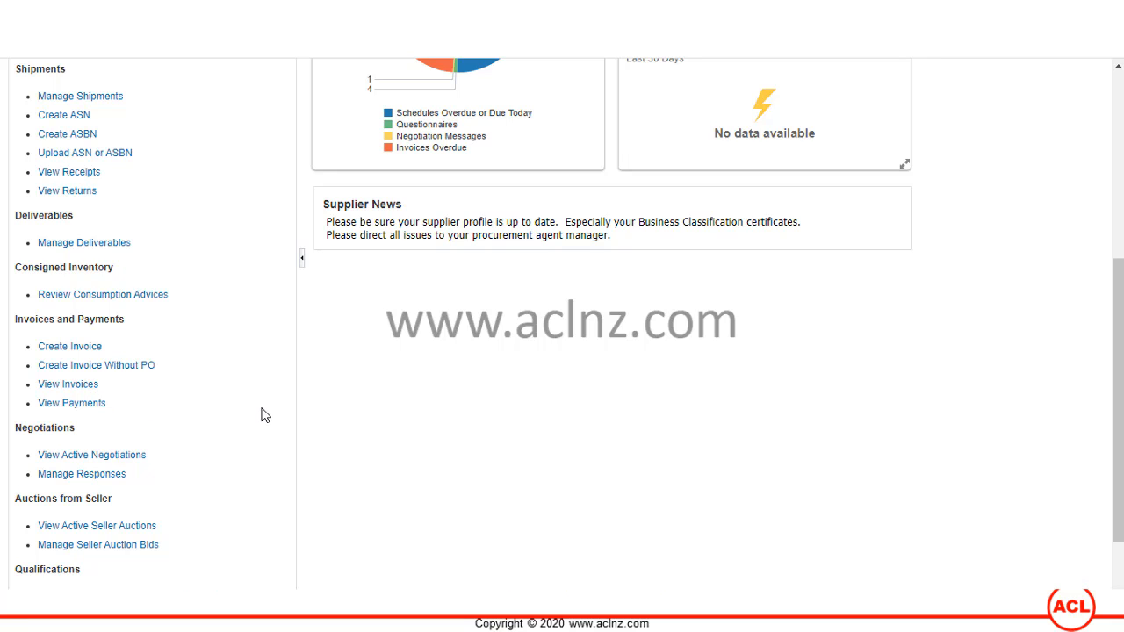
pyautogui.scroll(-1, 272, 416)
pyautogui.scroll(5, 272, 413)
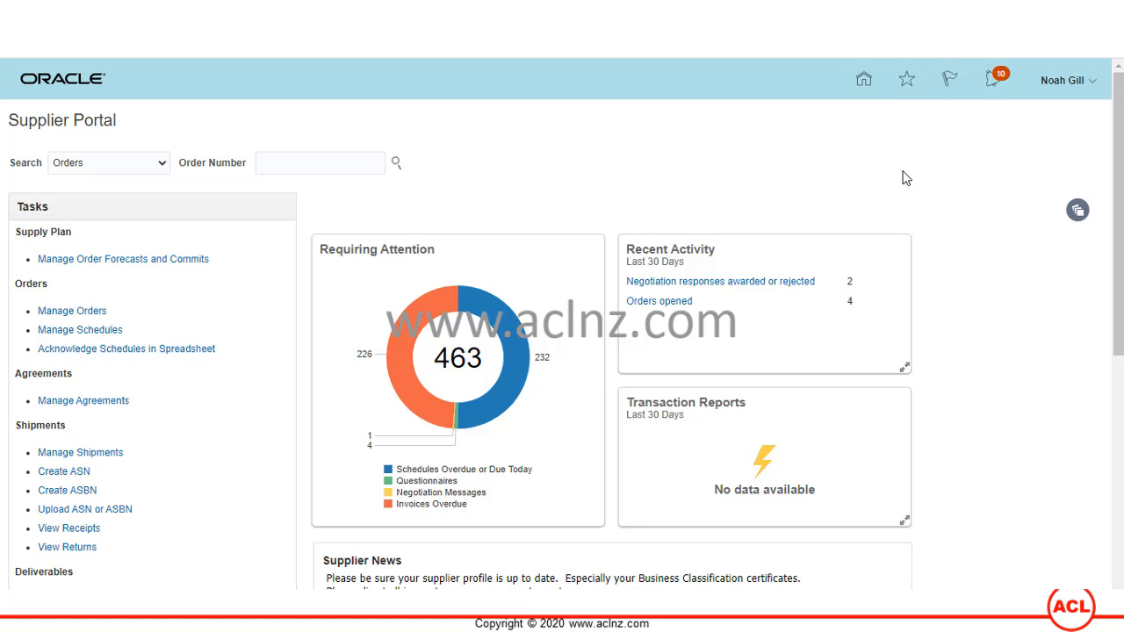
pyautogui.click(1087, 88)
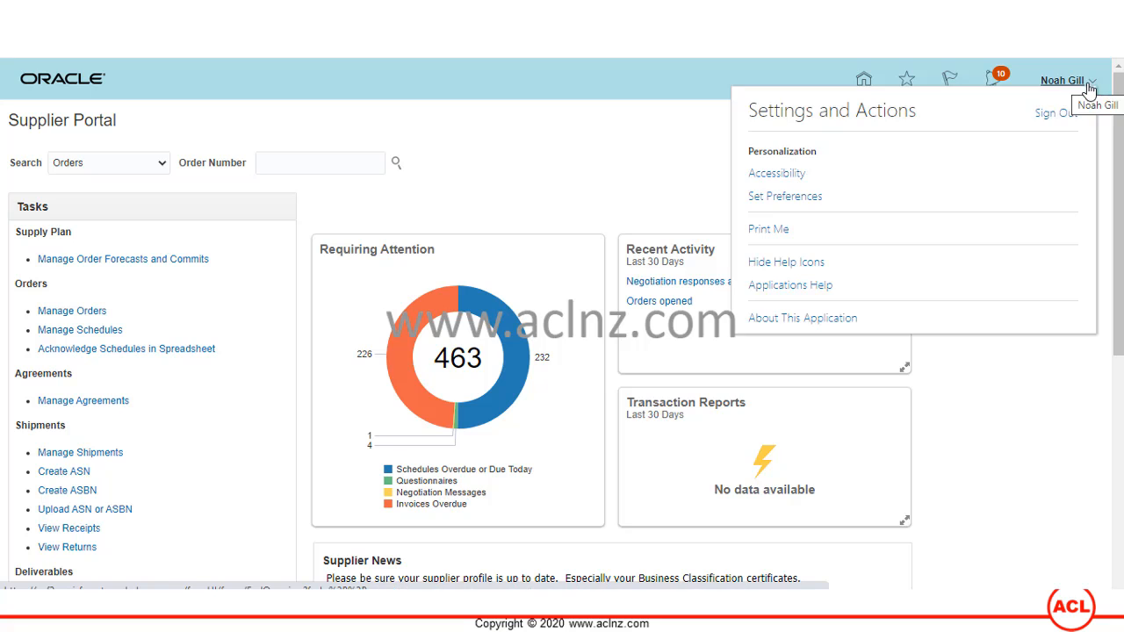
pyautogui.click(1046, 114)
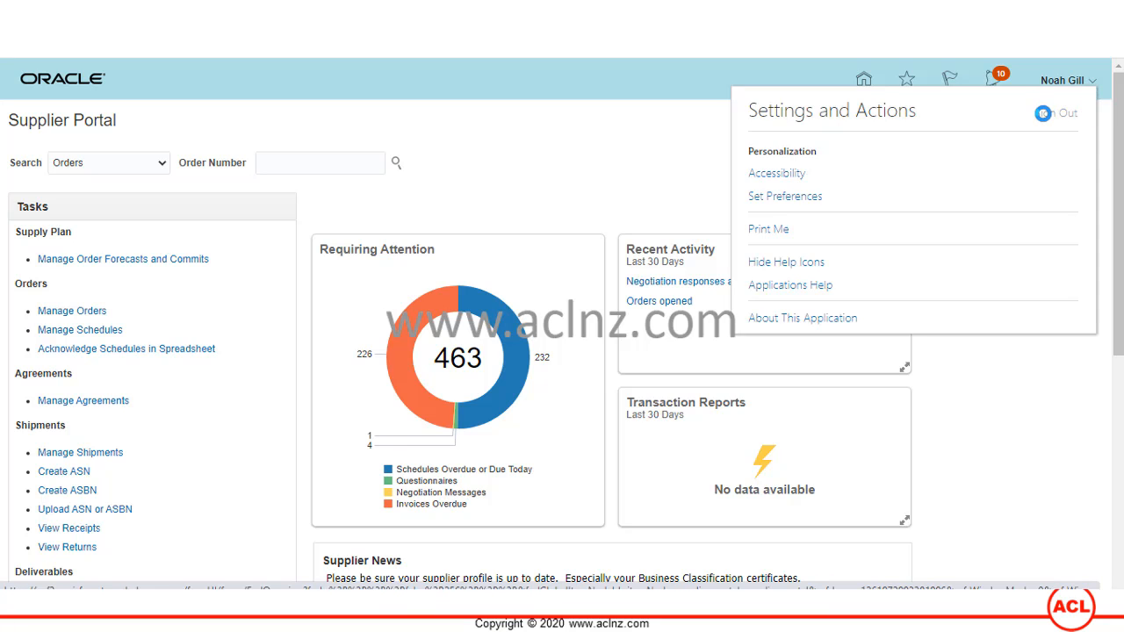